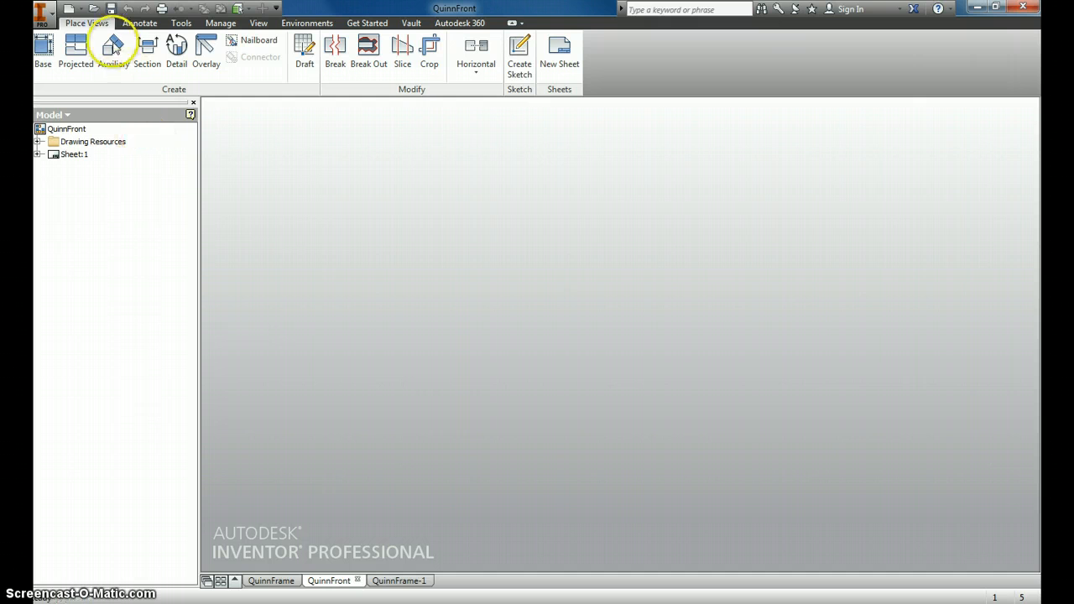
Create a new drawing from the Standard.idw template and maximize its drawing window
click(69, 10)
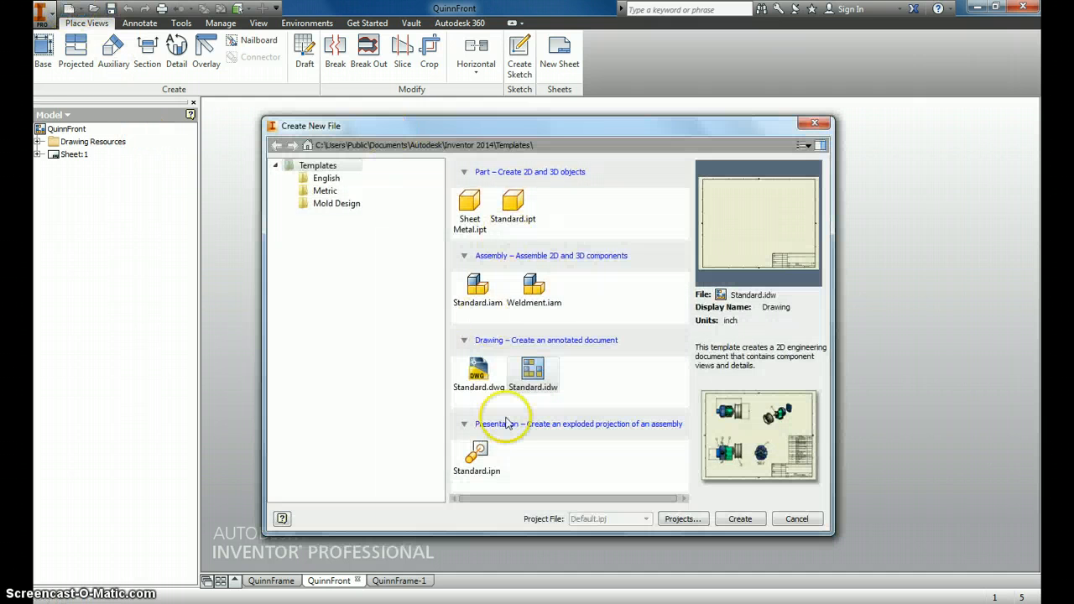
double_click(541, 378)
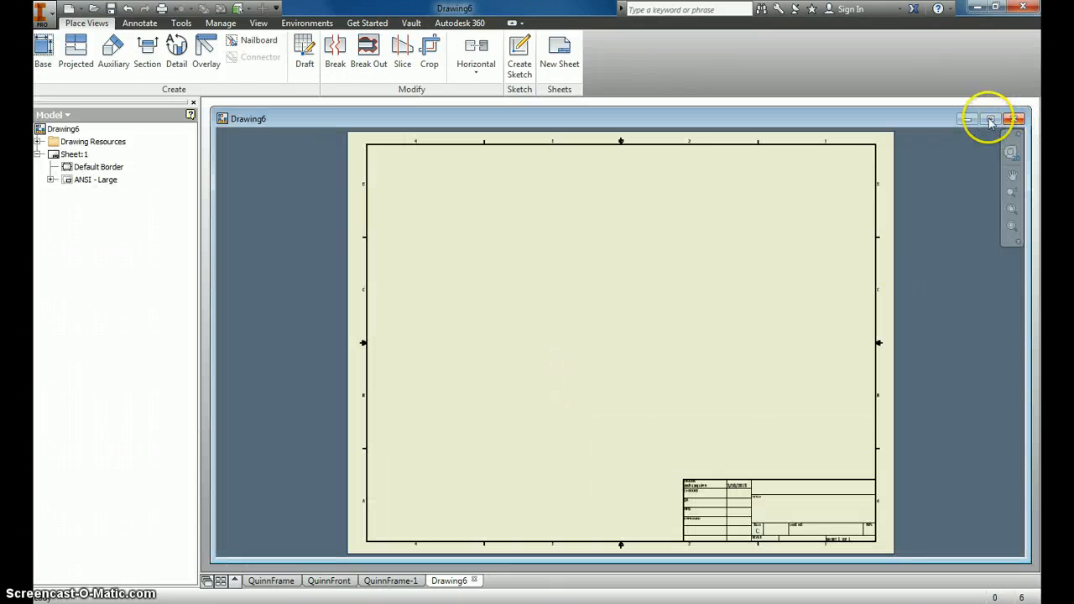
click(989, 120)
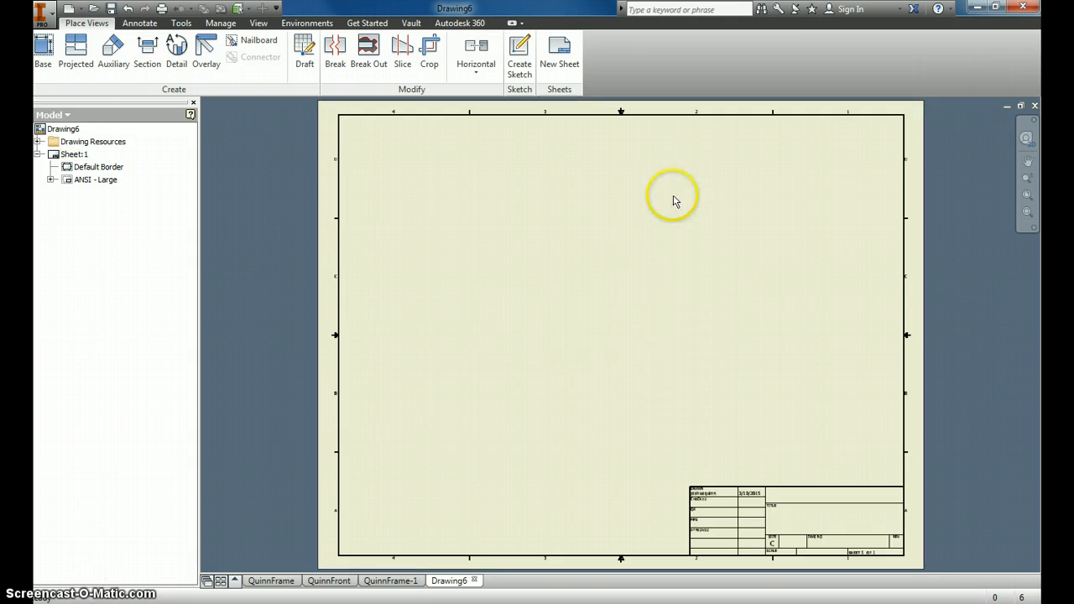
Change the size of Sheet:1 to A, keeping the landscape orientation
right_click(67, 159)
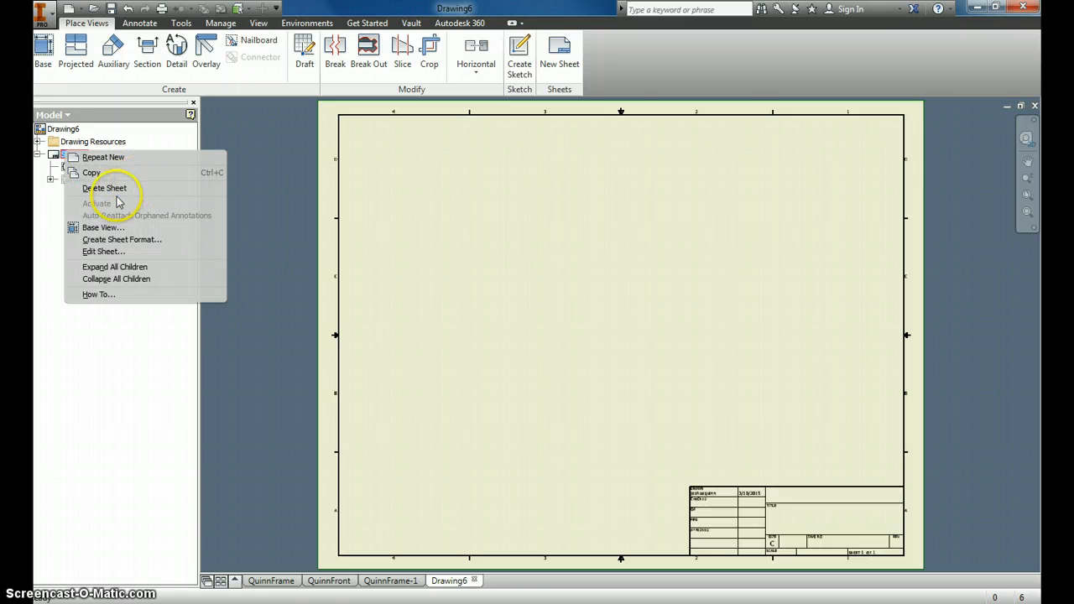
click(103, 252)
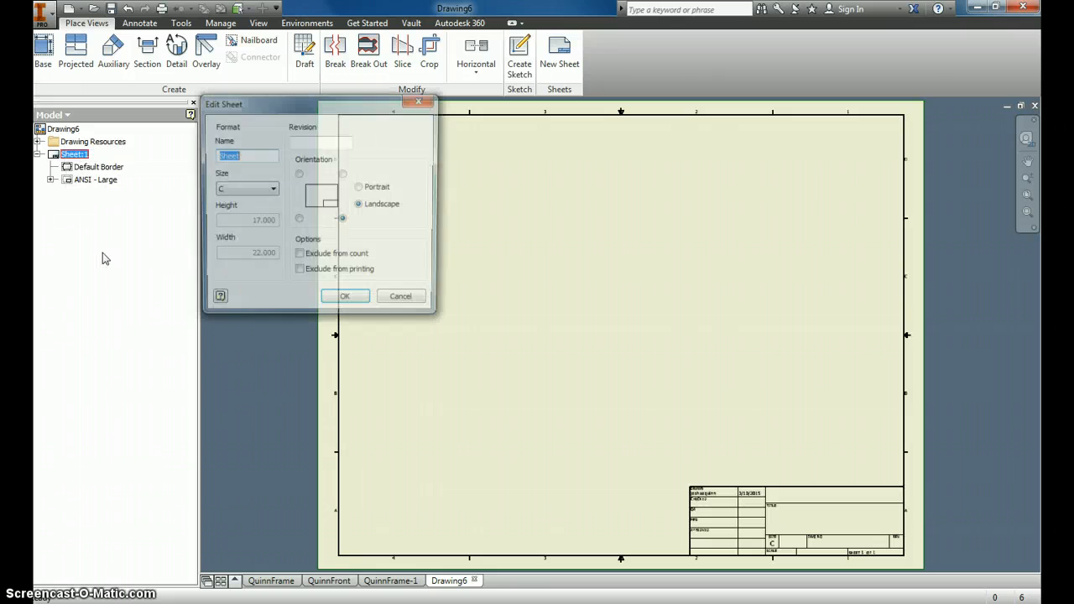
click(271, 193)
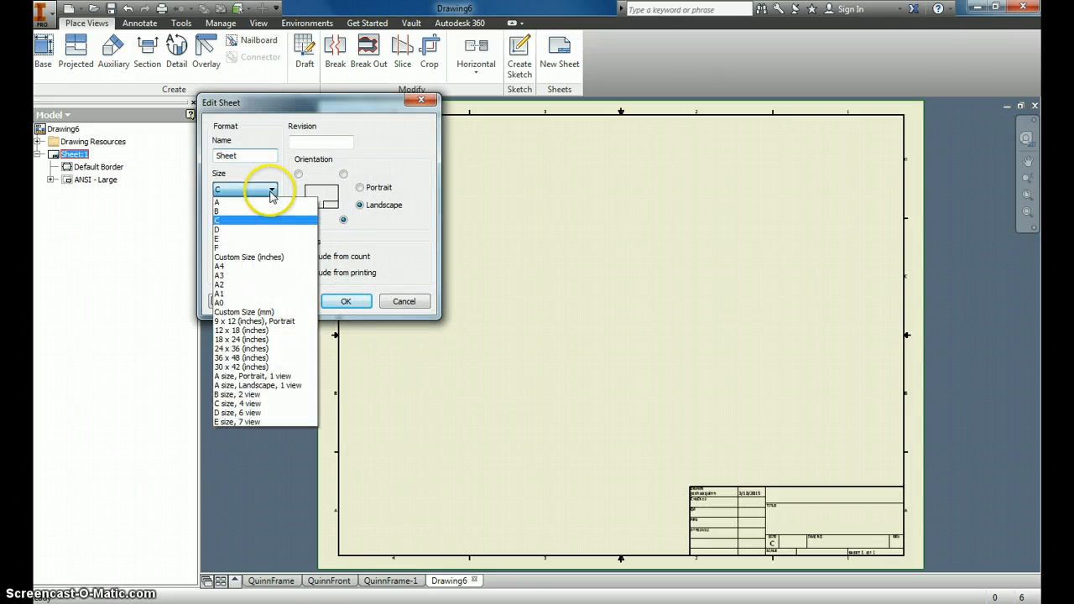
click(269, 202)
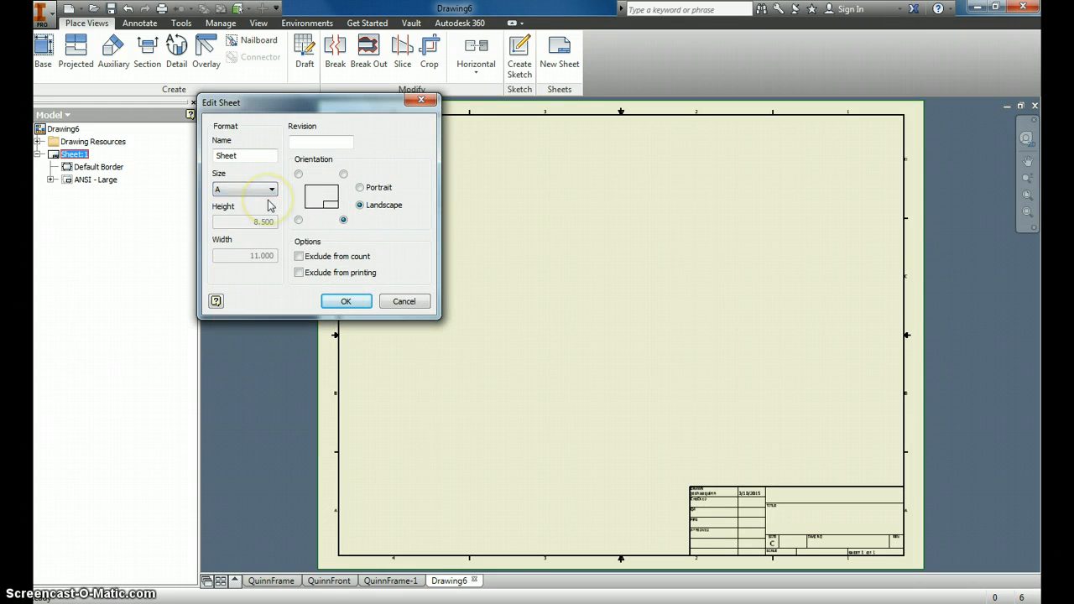
click(348, 301)
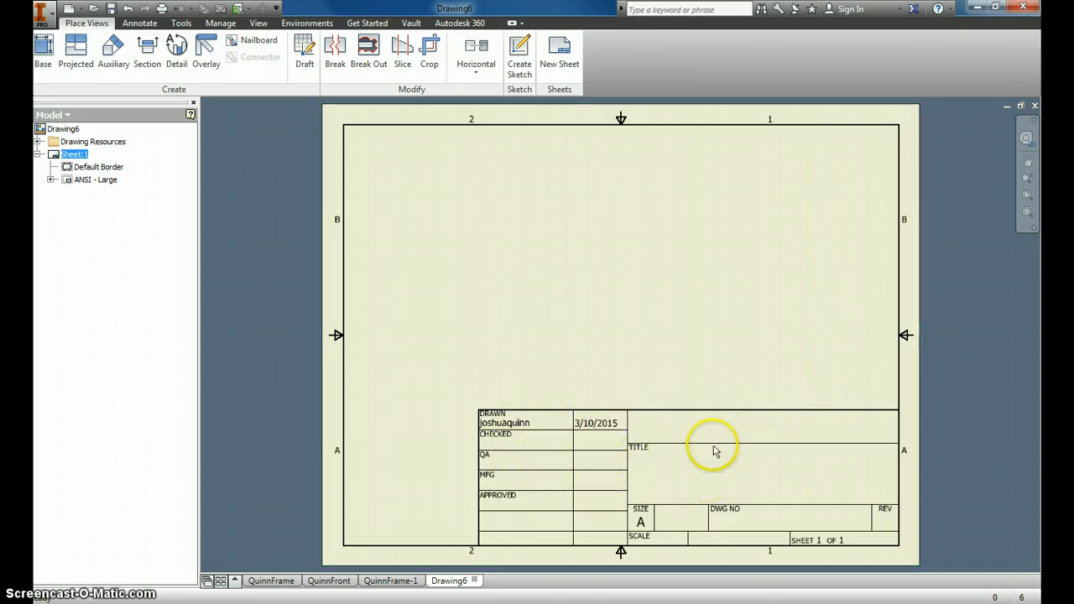
click(467, 405)
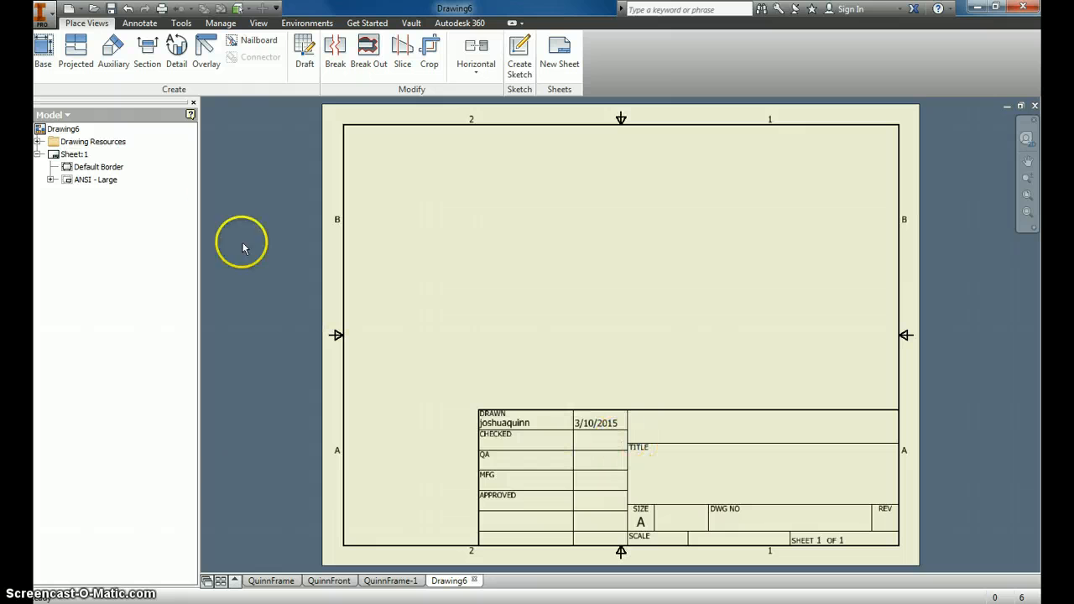
double_click(75, 184)
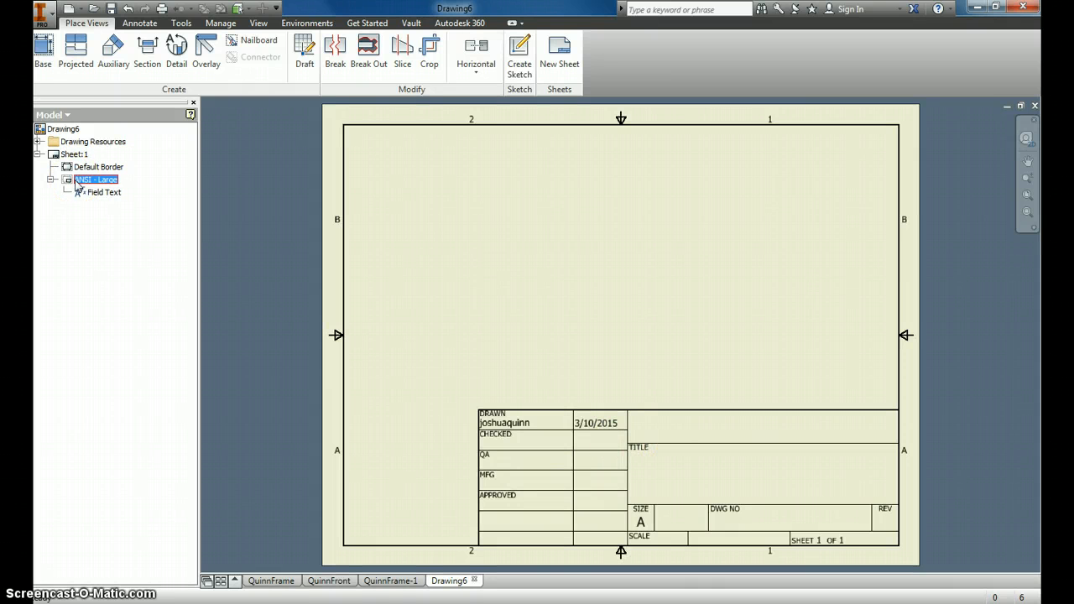
right_click(77, 183)
click(114, 205)
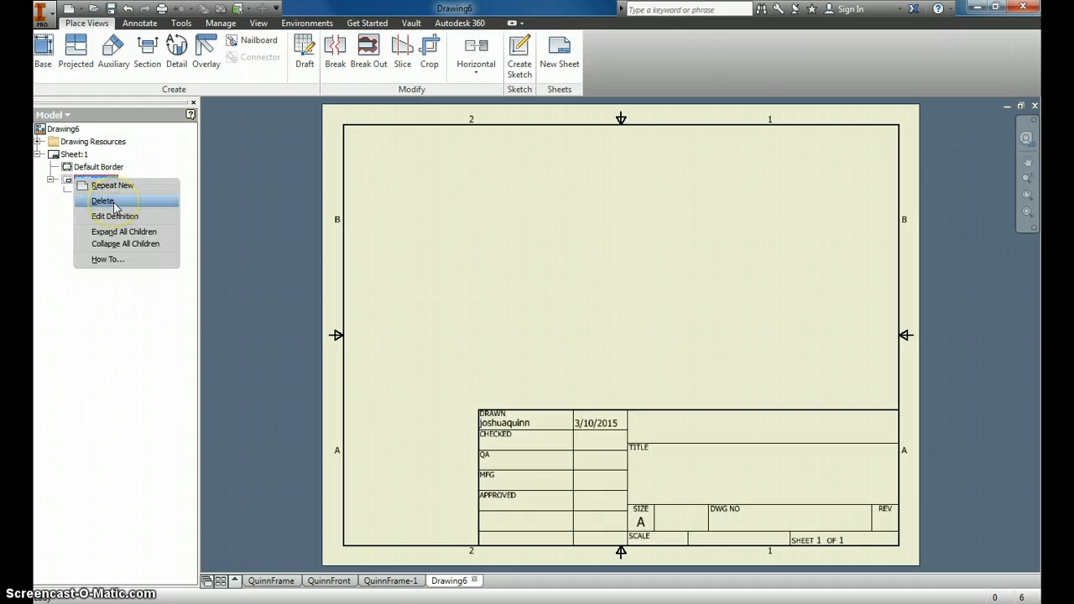
click(115, 209)
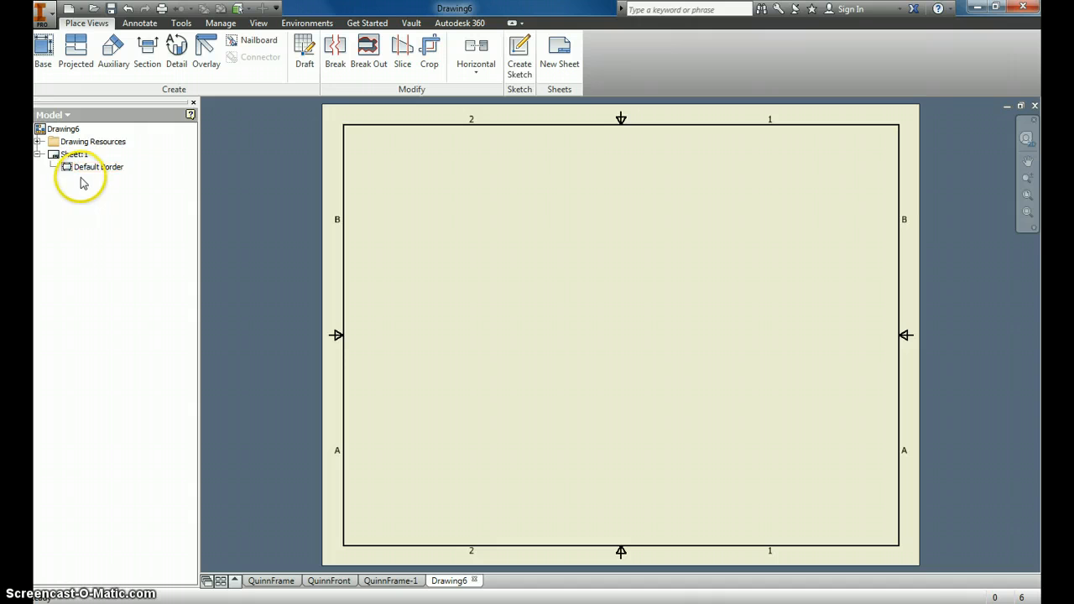
key(ctrl+z)
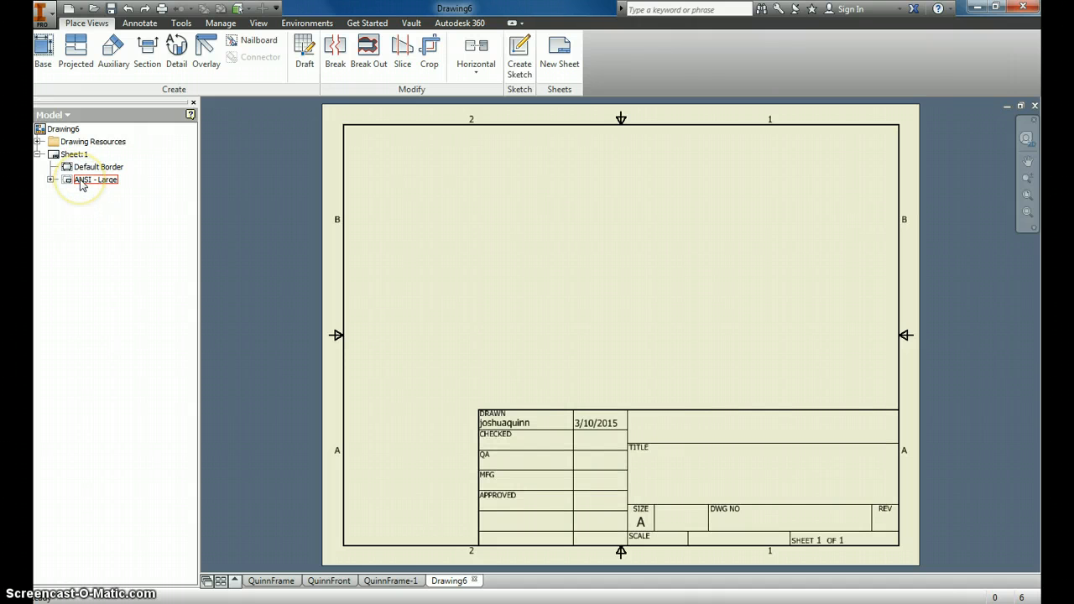
Delete the ANSI - Large title block from Sheet:1 and start defining a new title block in the drawing resources
right_click(82, 185)
click(84, 198)
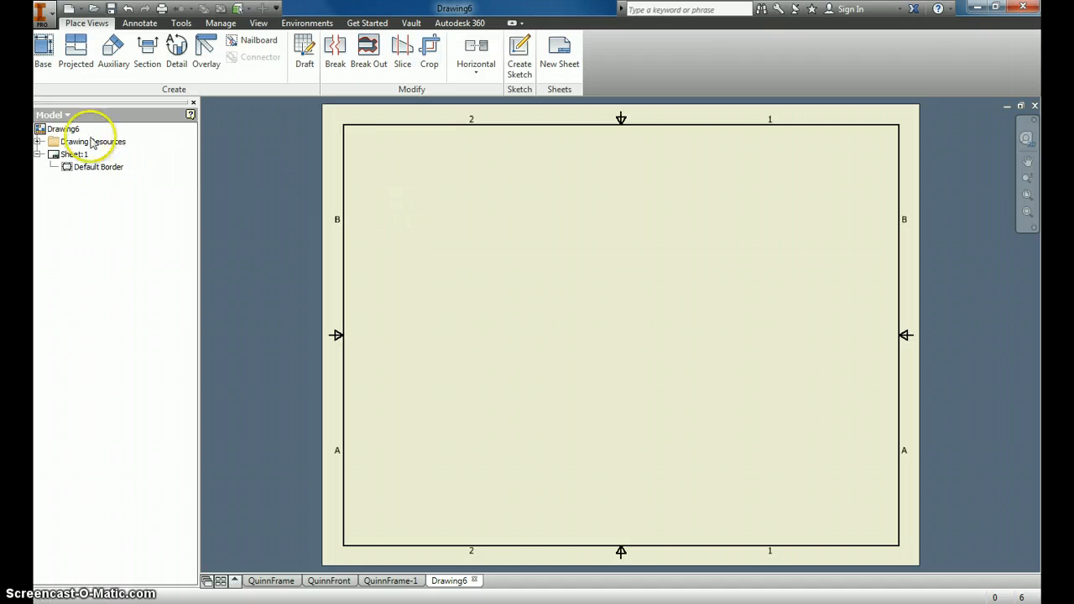
click(38, 142)
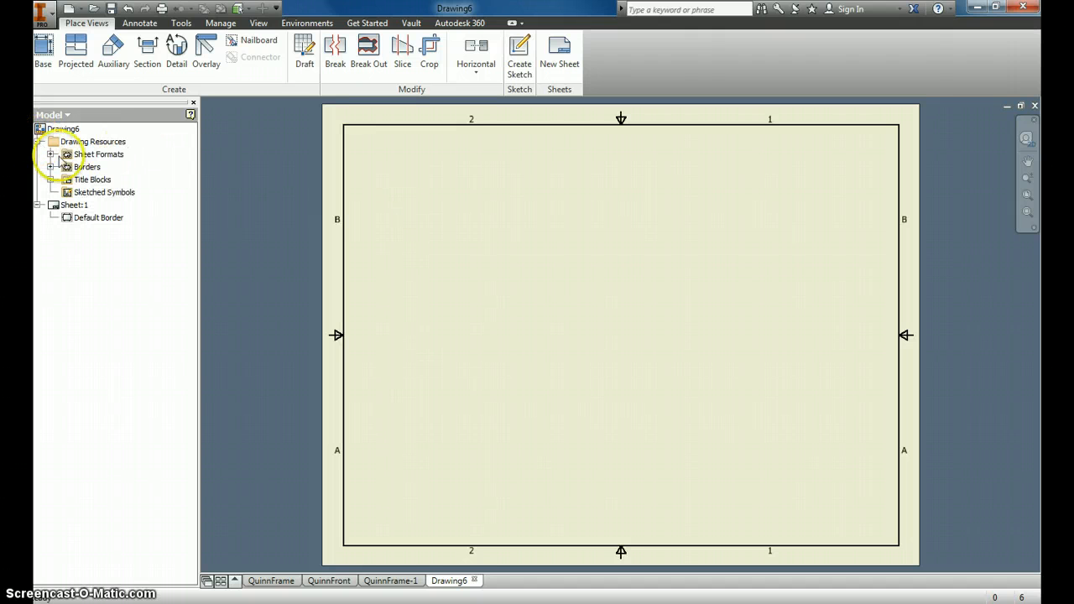
click(84, 168)
right_click(83, 181)
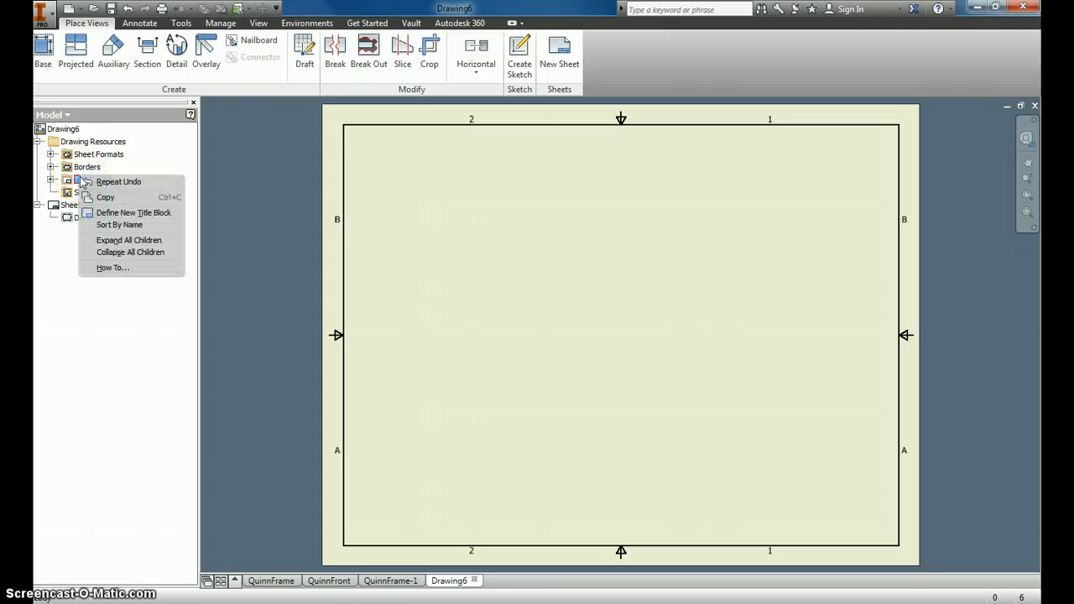
click(149, 214)
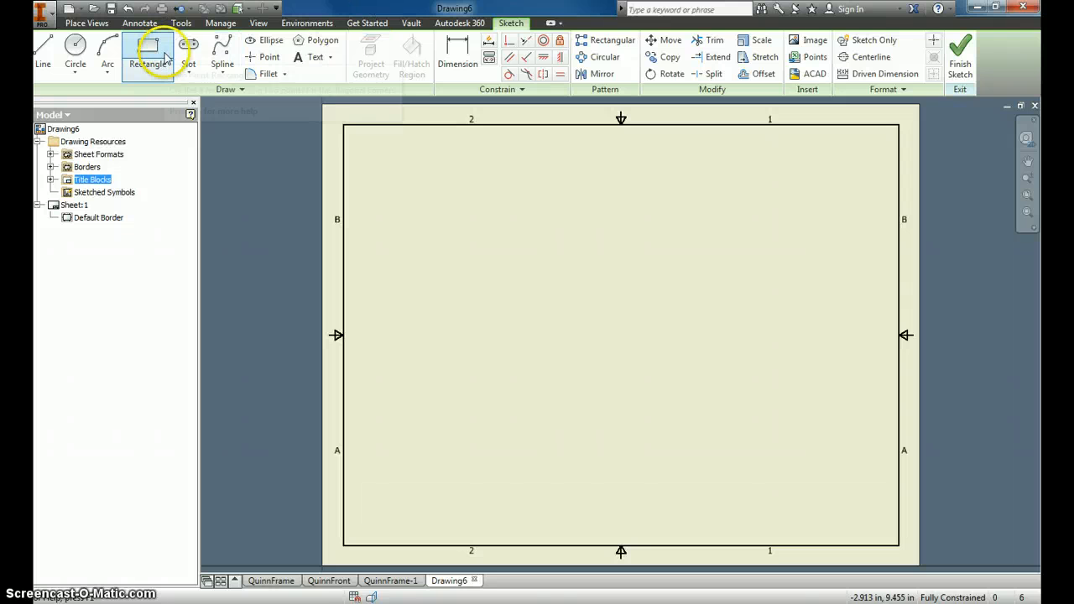
Sketch a rectangle about 4.47 in wide and 1.45 in high from the border's lower-right corner
click(166, 59)
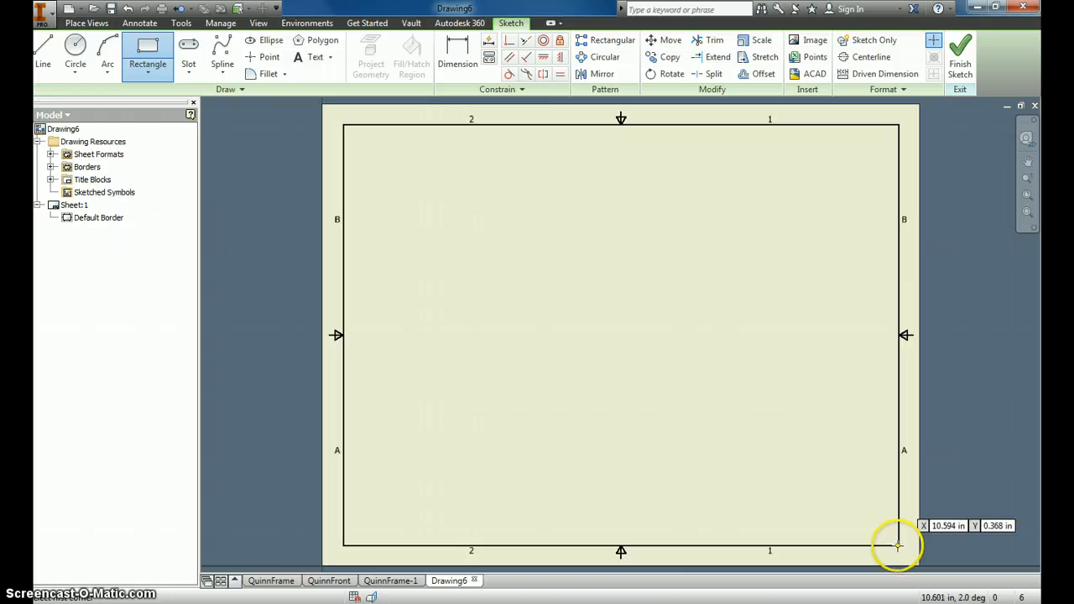
click(898, 545)
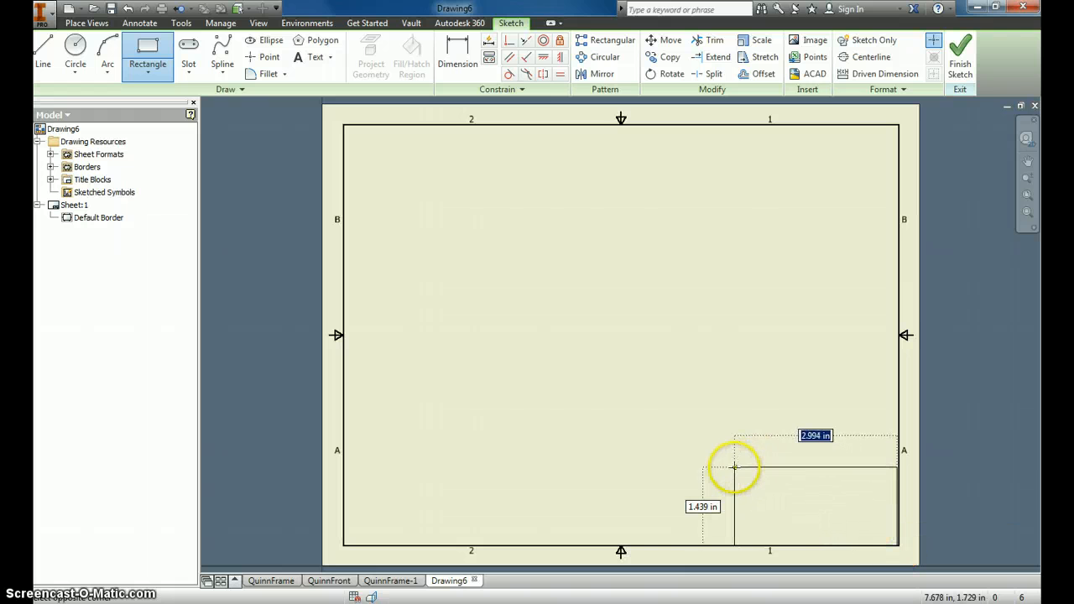
click(654, 467)
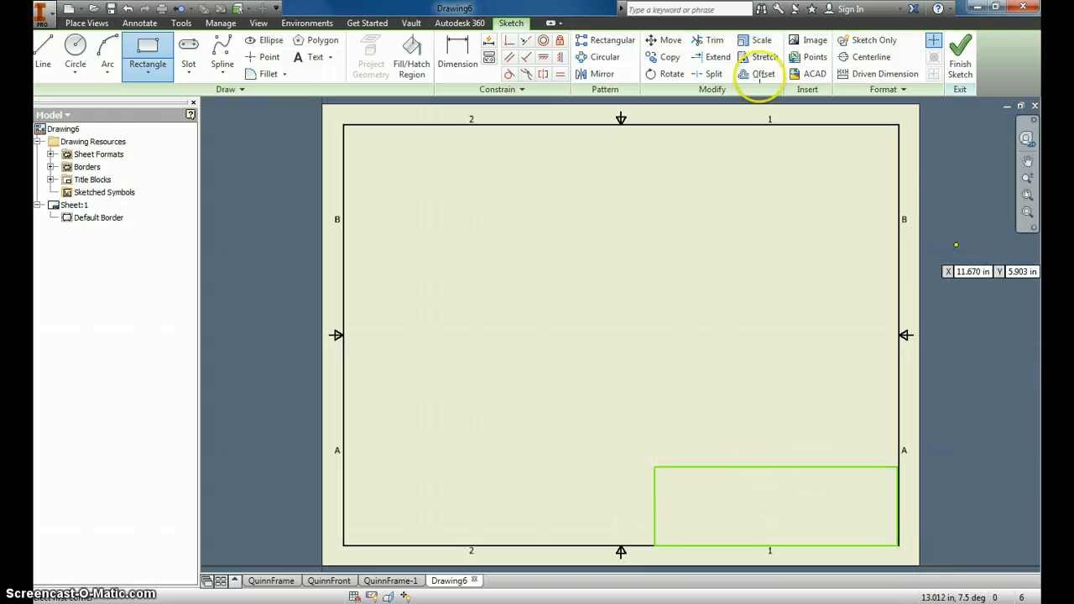
Dimension the rectangle's width between its two vertical sides and set it to 4.5 in
click(458, 52)
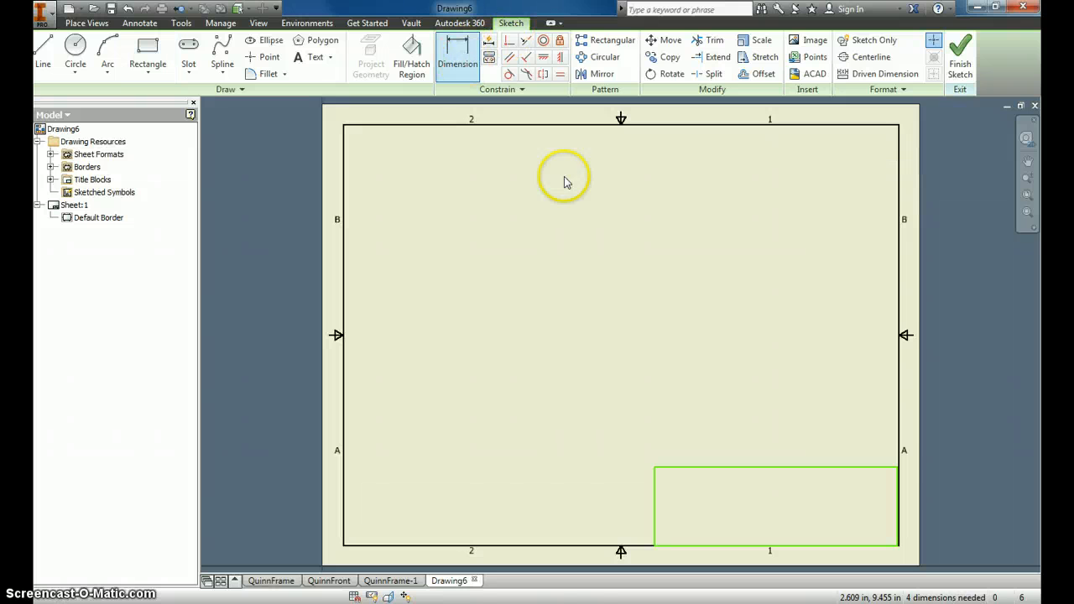
click(899, 485)
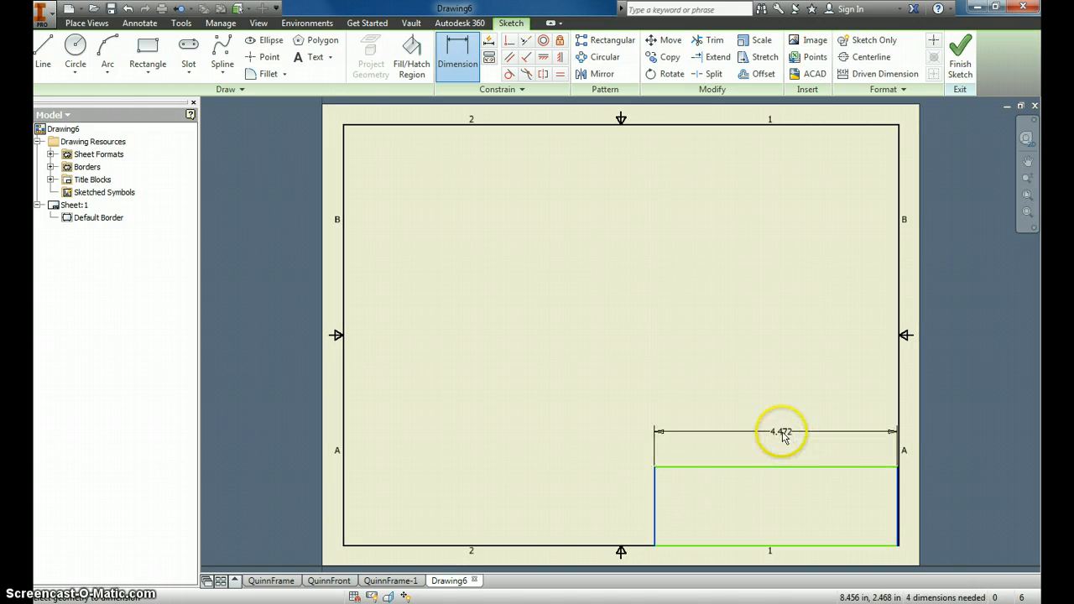
click(783, 436)
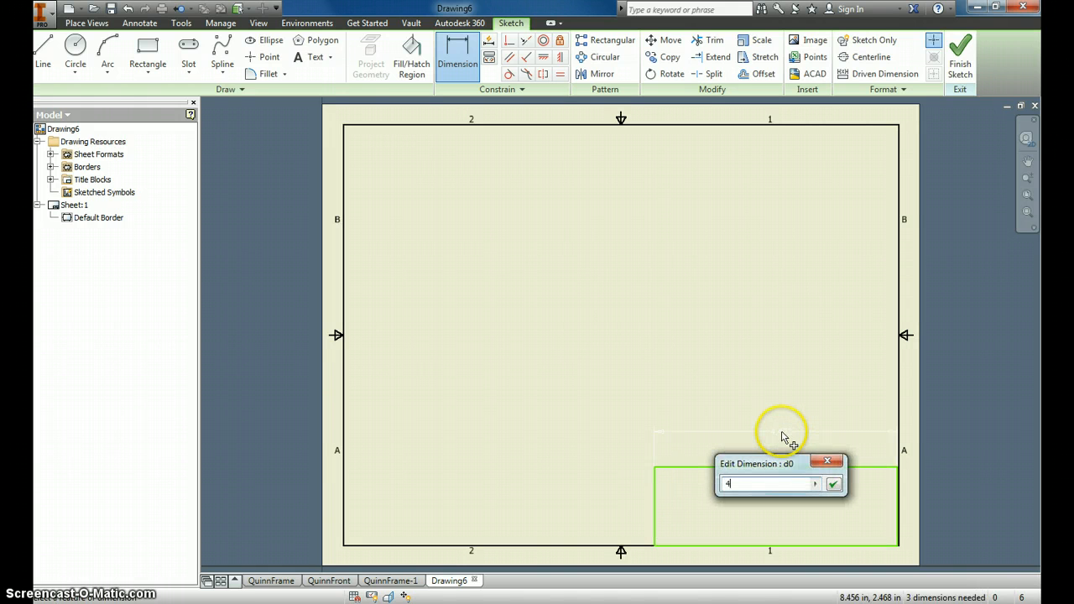
key(Return)
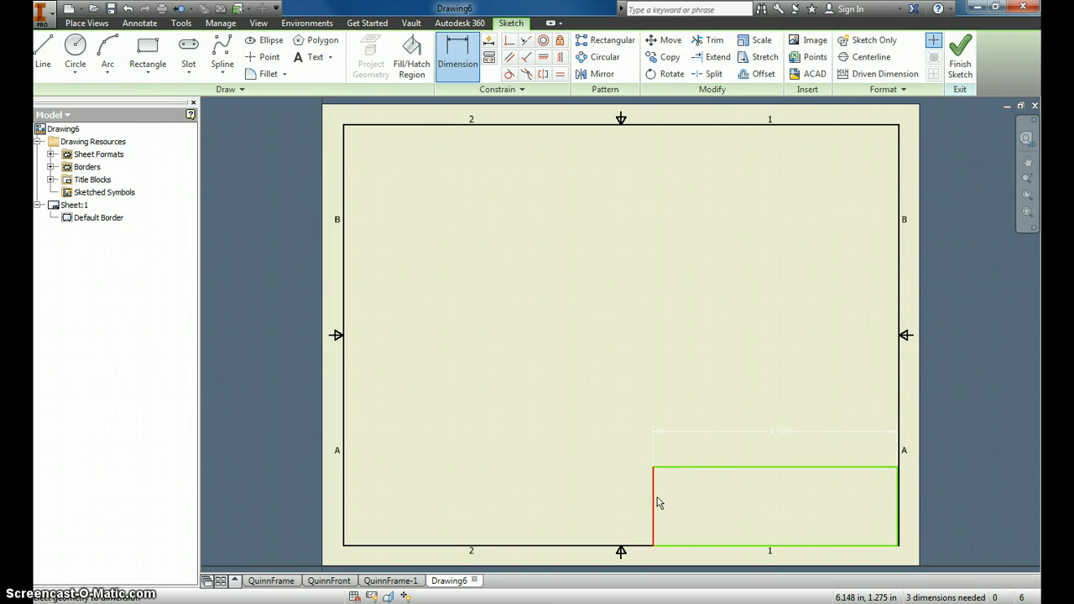
drag(659, 502, 782, 440)
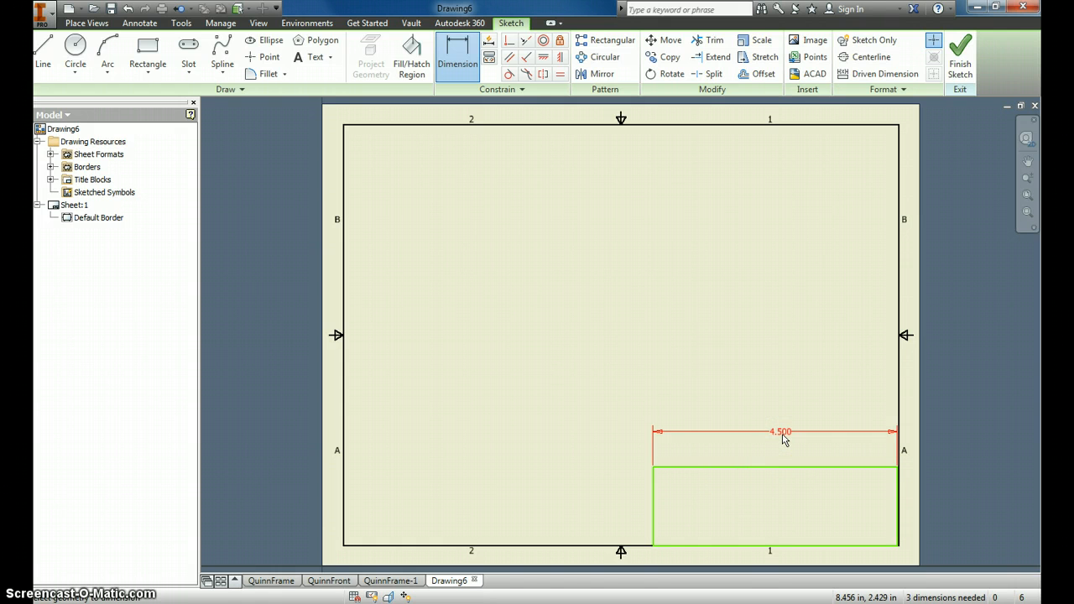
Dimension the rectangle's left side and set its height to 1.25 in
click(459, 66)
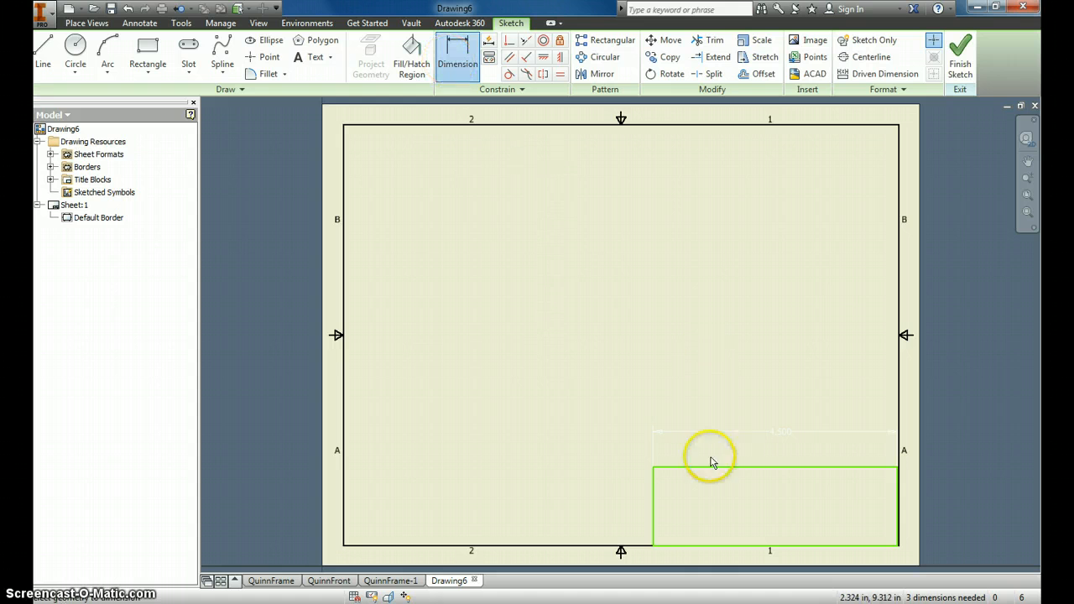
click(654, 517)
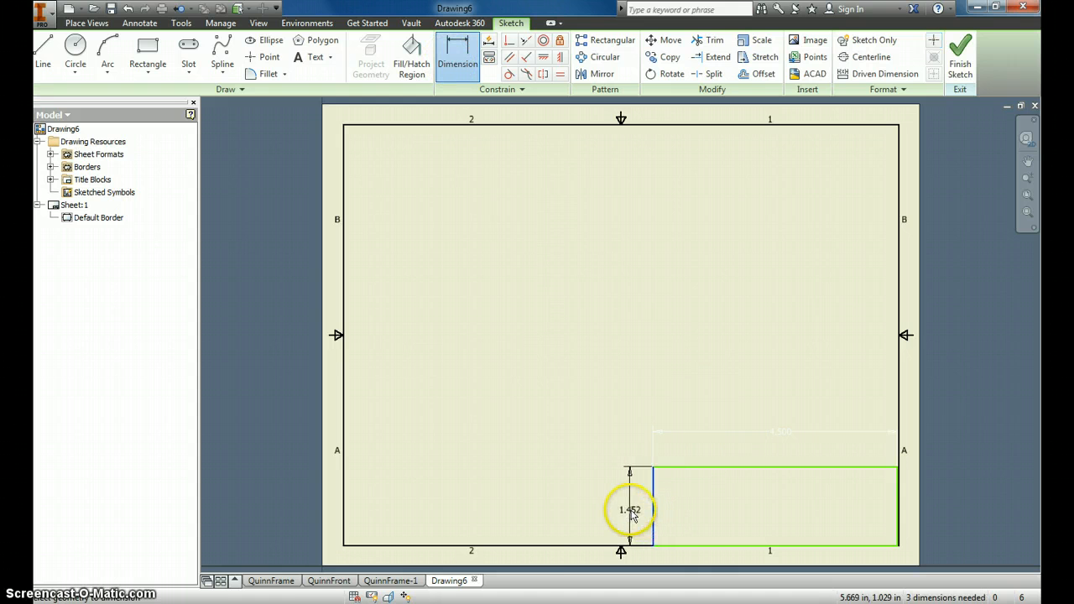
click(635, 517)
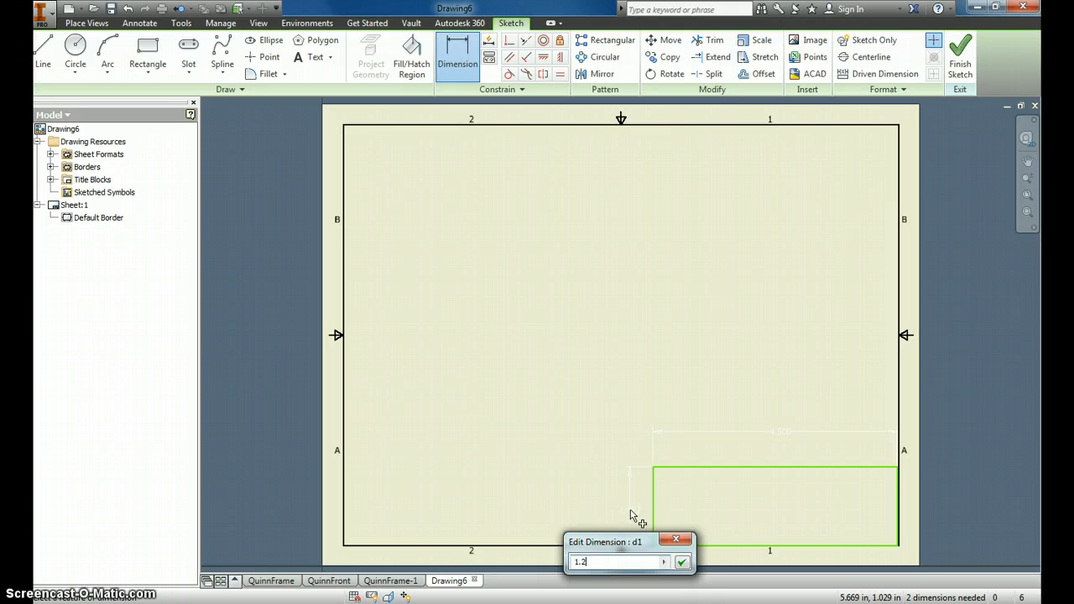
key(Return)
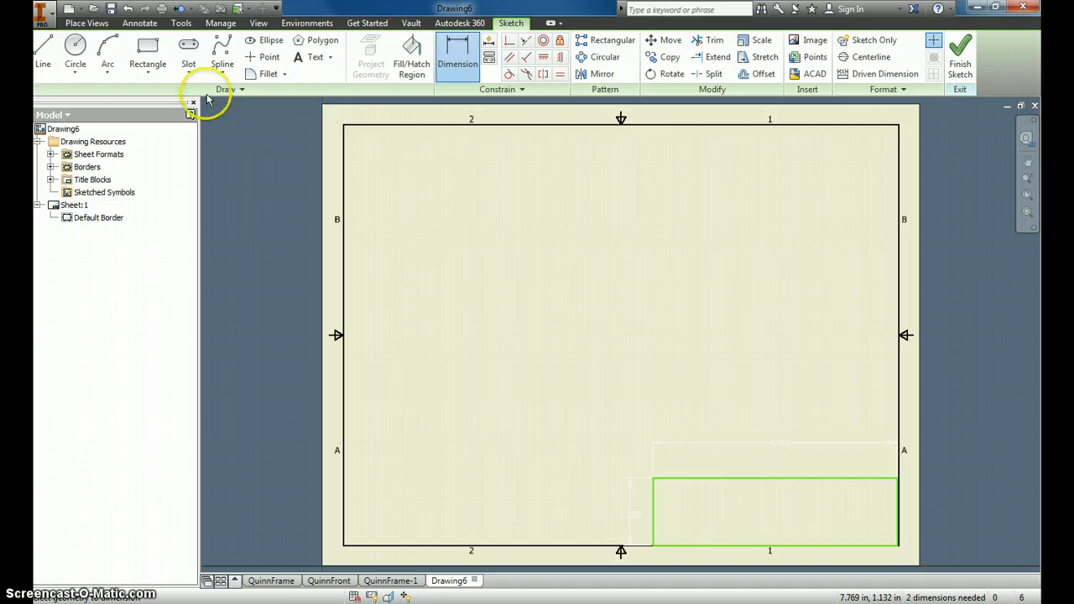
Sketch four horizontal lines across the full width of the title block rectangle to divide it into five rows
click(45, 49)
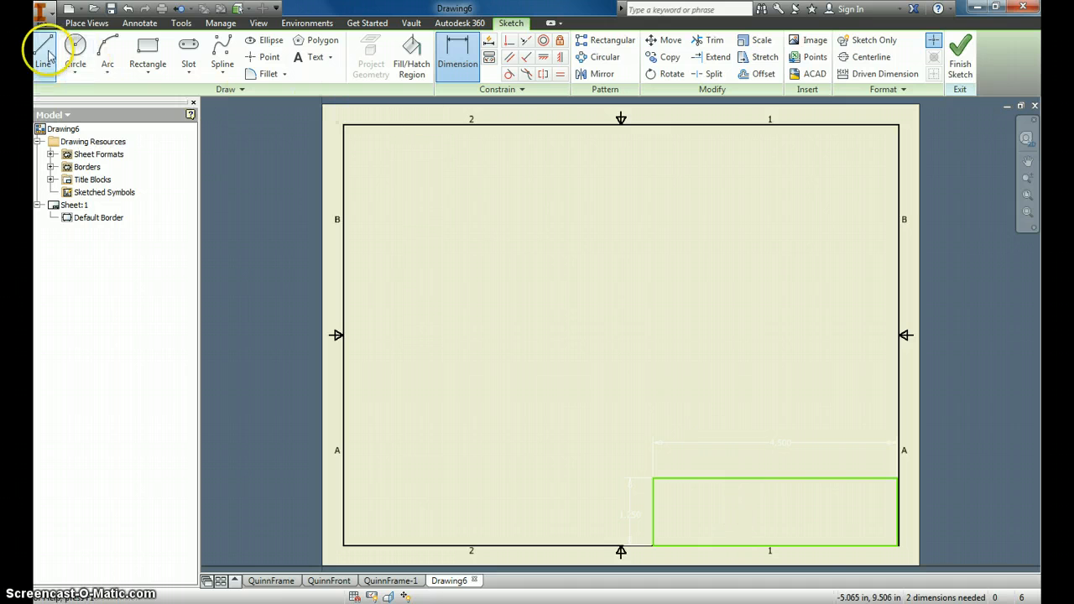
click(654, 491)
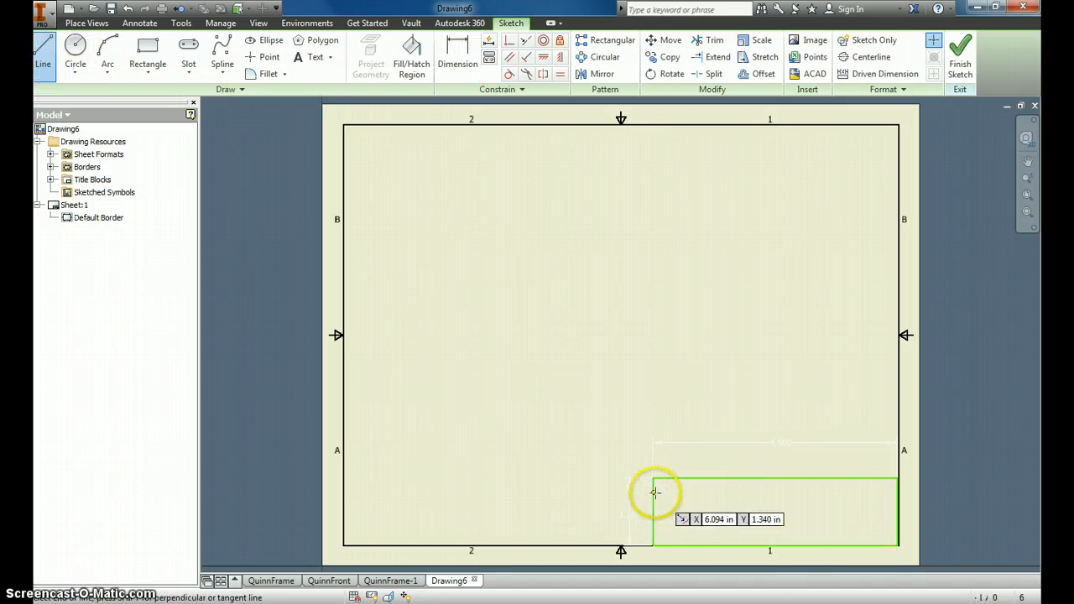
double_click(898, 492)
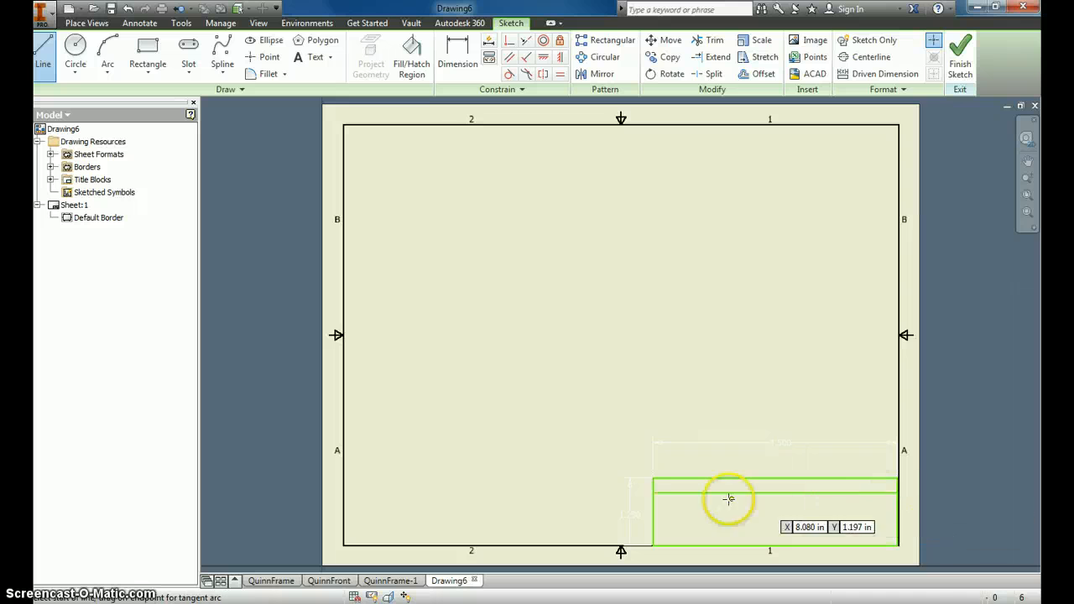
click(654, 505)
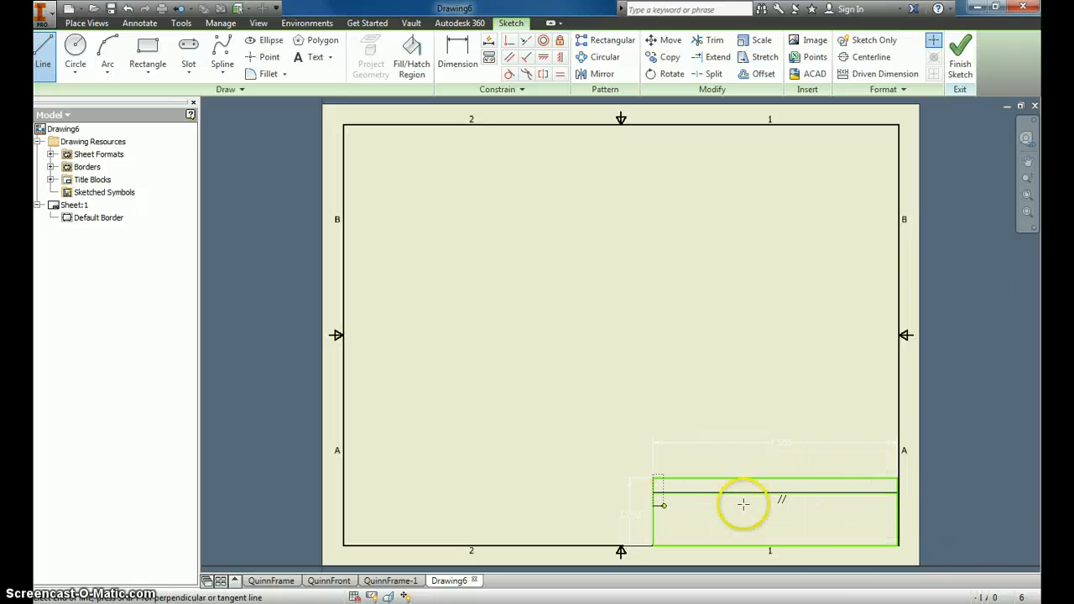
double_click(898, 505)
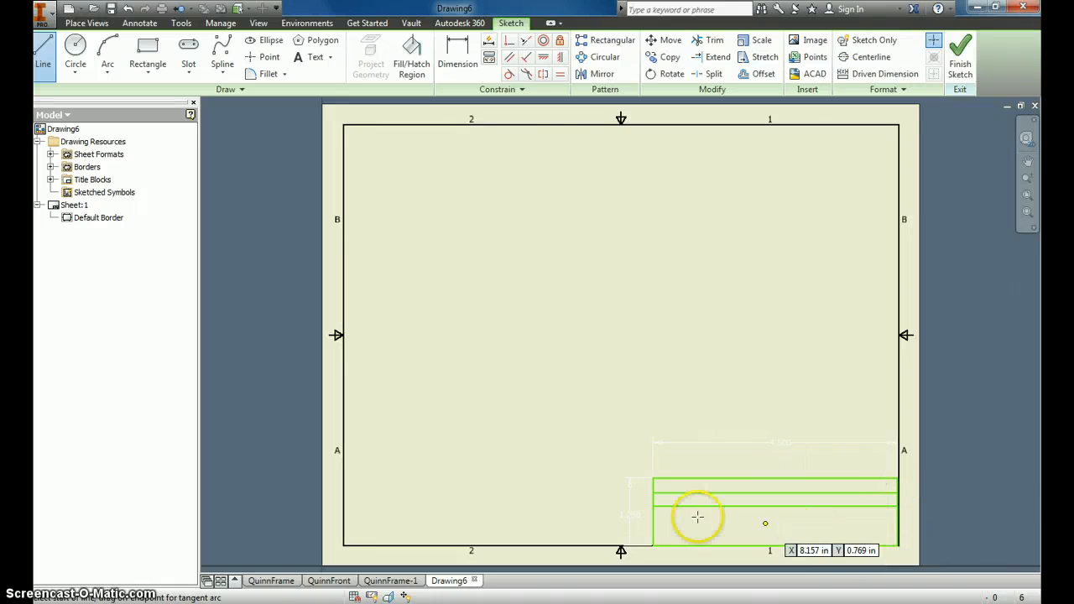
click(654, 518)
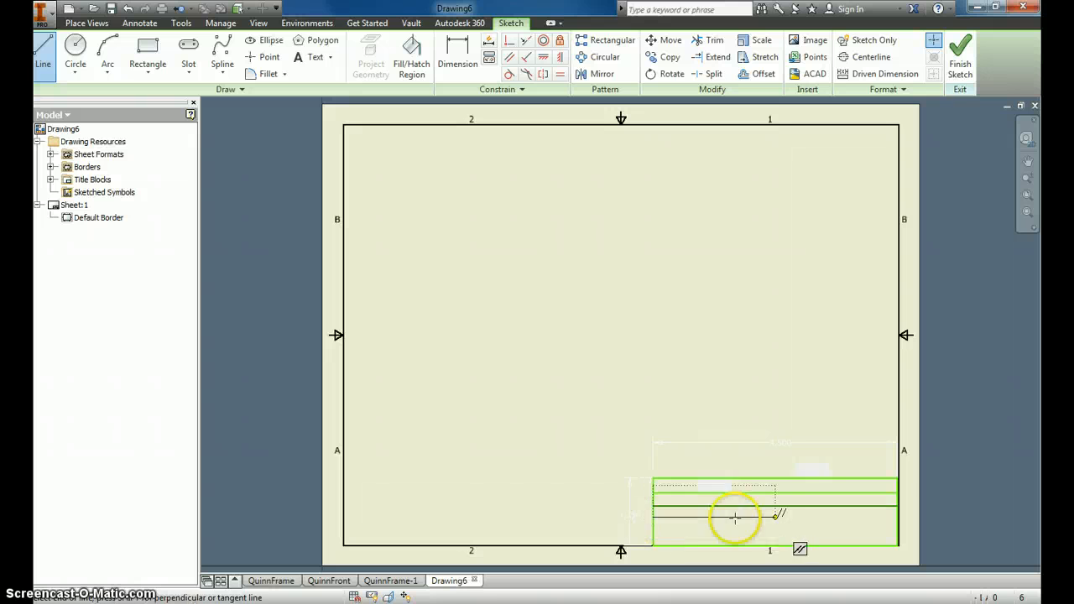
double_click(898, 518)
click(653, 535)
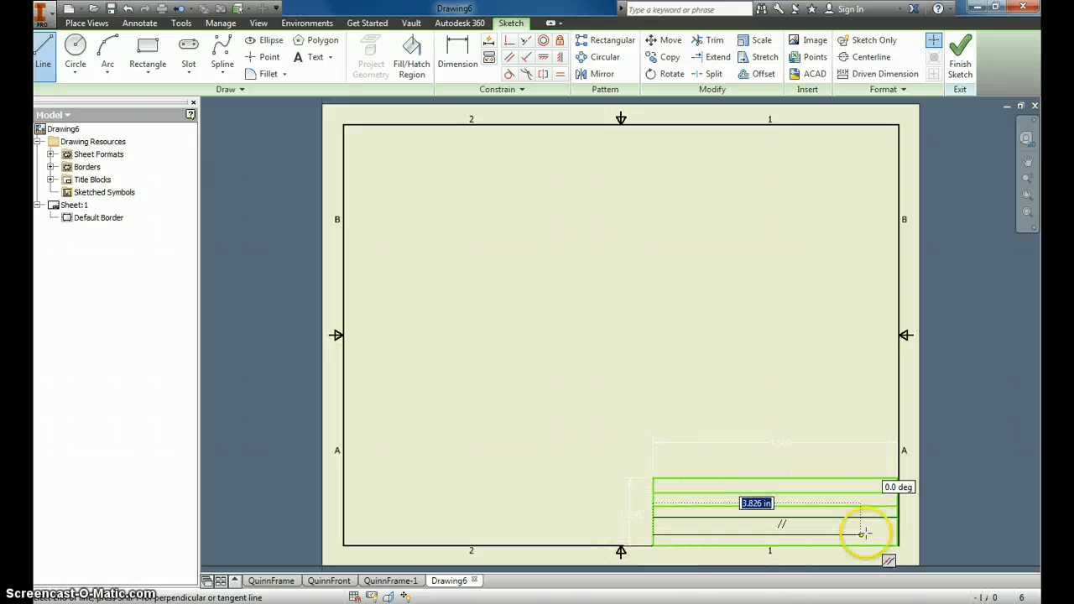
double_click(895, 535)
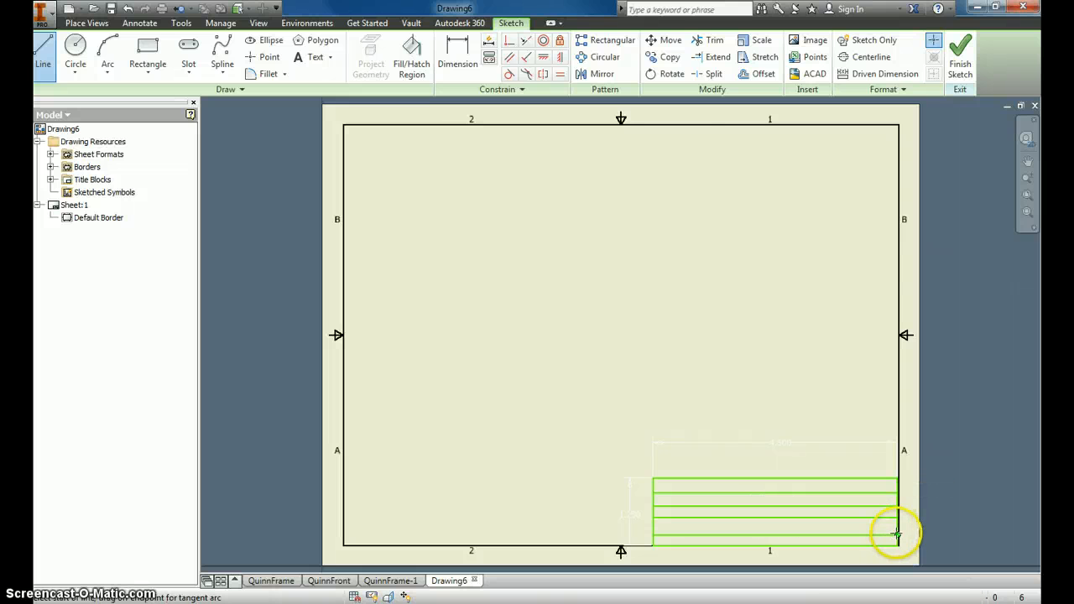
Dimension the bottom row's height between the rectangle's base and the lowest divider, and set it to d1/5
click(458, 55)
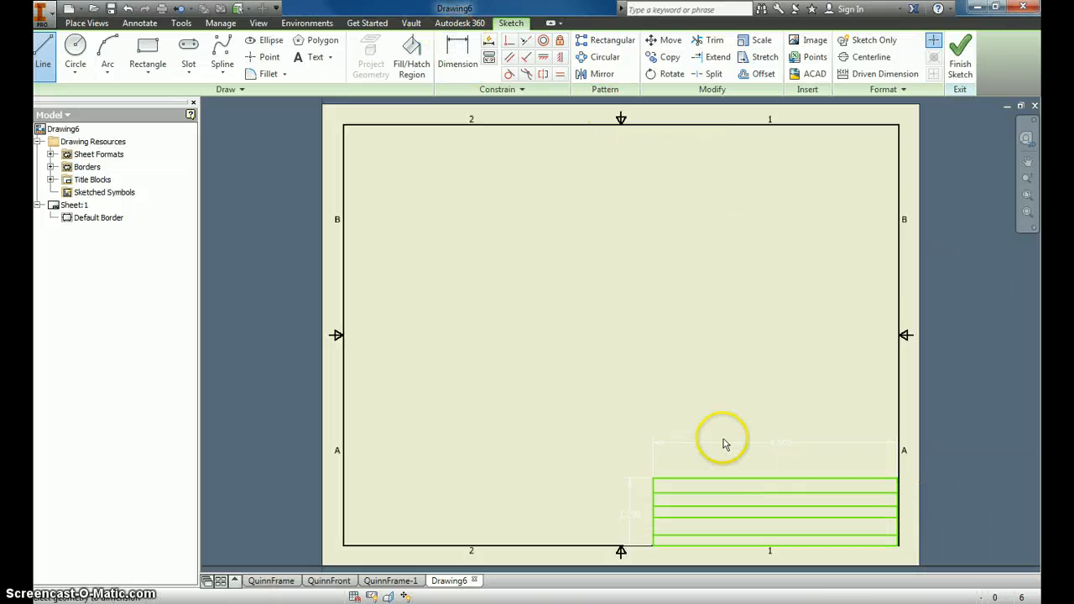
click(878, 545)
click(878, 535)
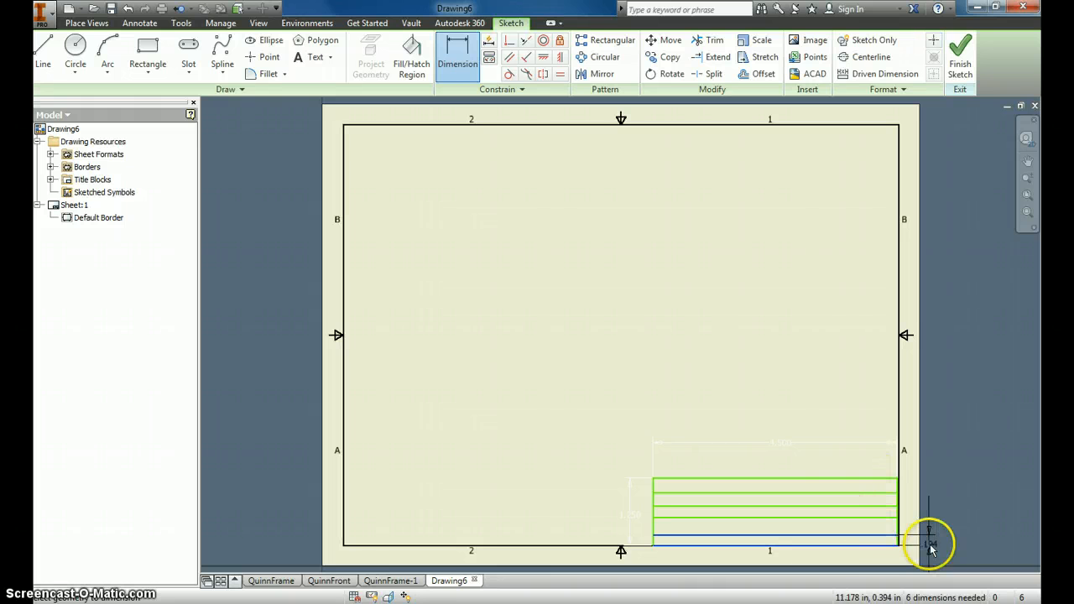
click(911, 544)
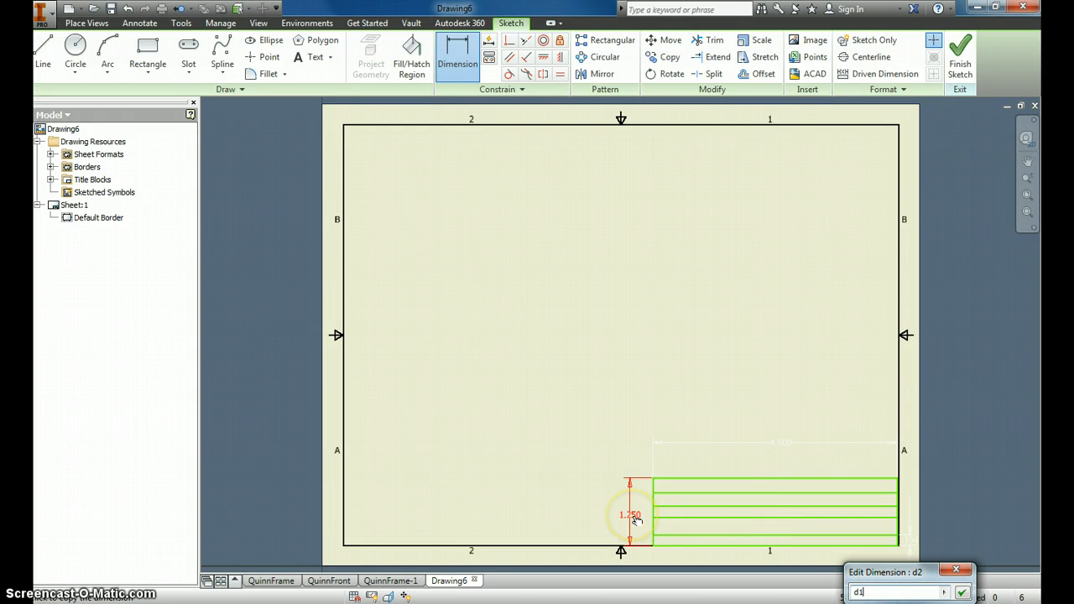
text(/5)
key(Return)
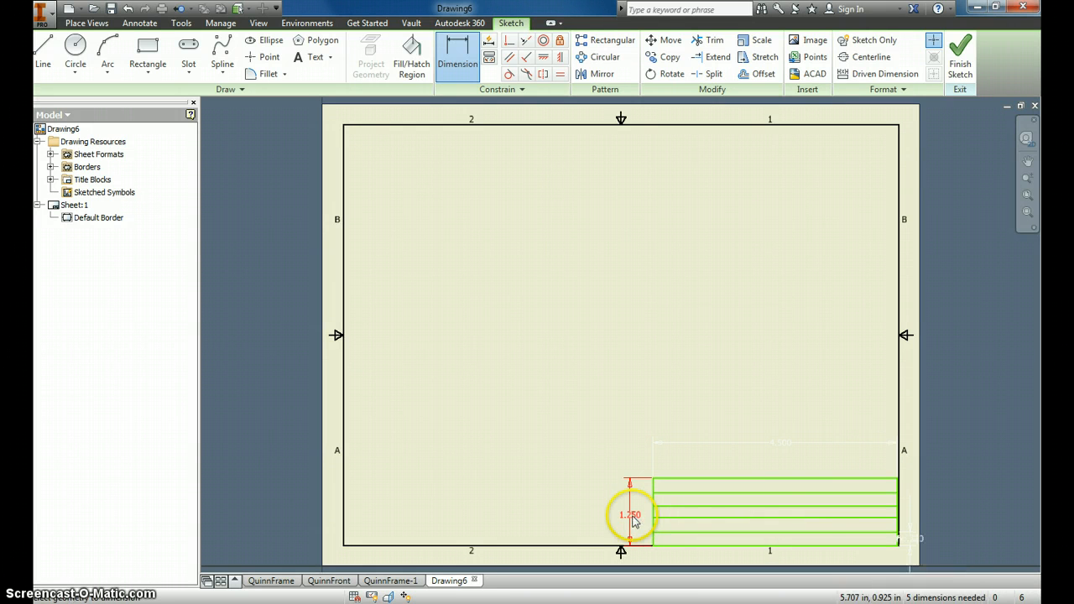
Dimension the second row from the bottom between its two divider lines and set its height to d2
click(822, 532)
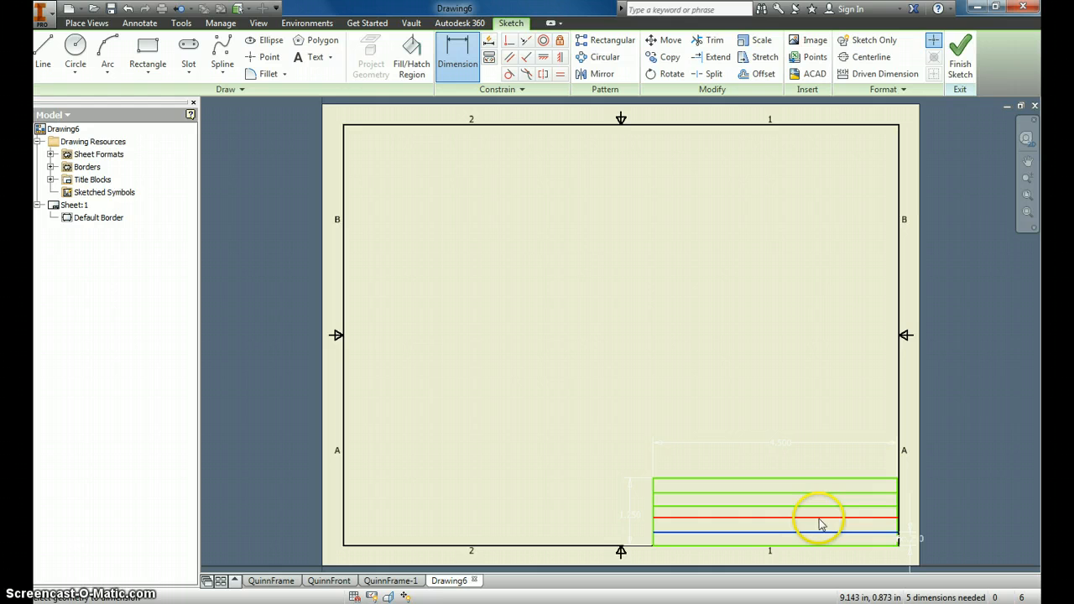
click(820, 519)
click(916, 522)
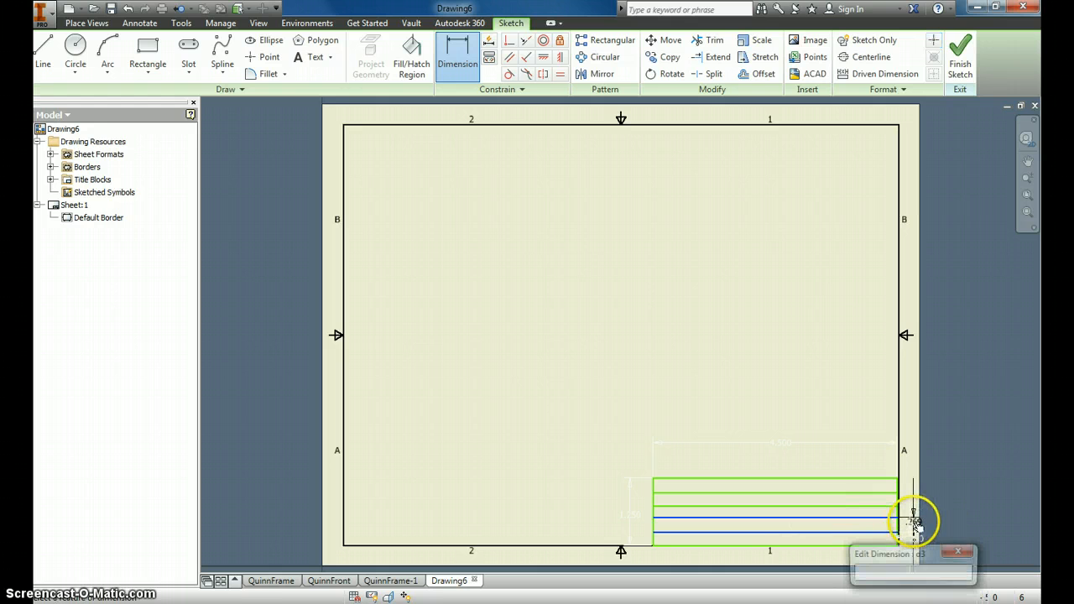
click(922, 543)
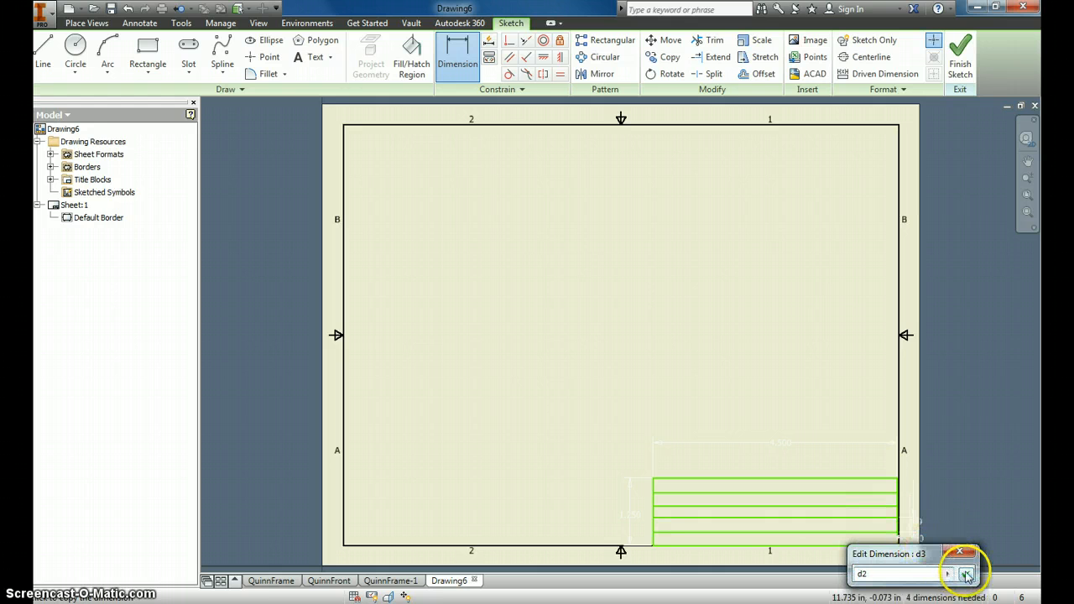
click(966, 574)
Dimension the middle row between its two divider lines and set its height to d2
click(845, 520)
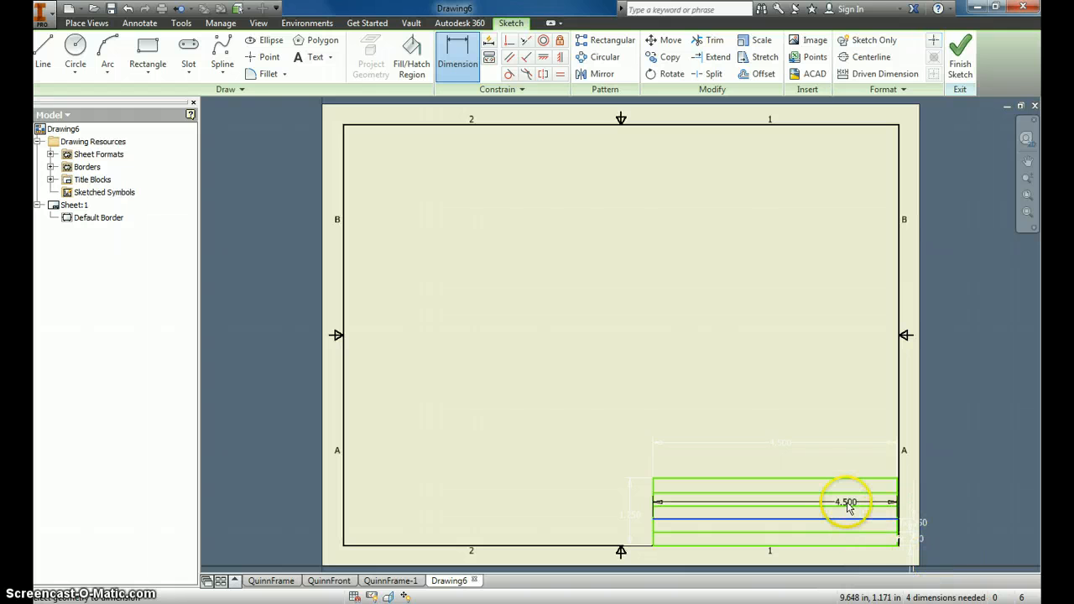
click(849, 507)
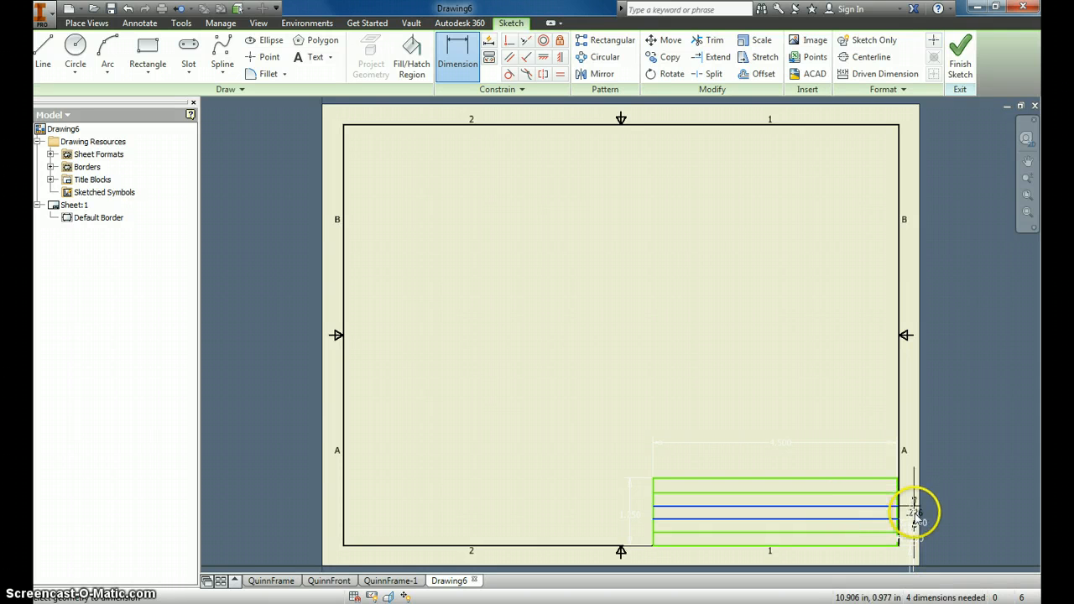
click(920, 522)
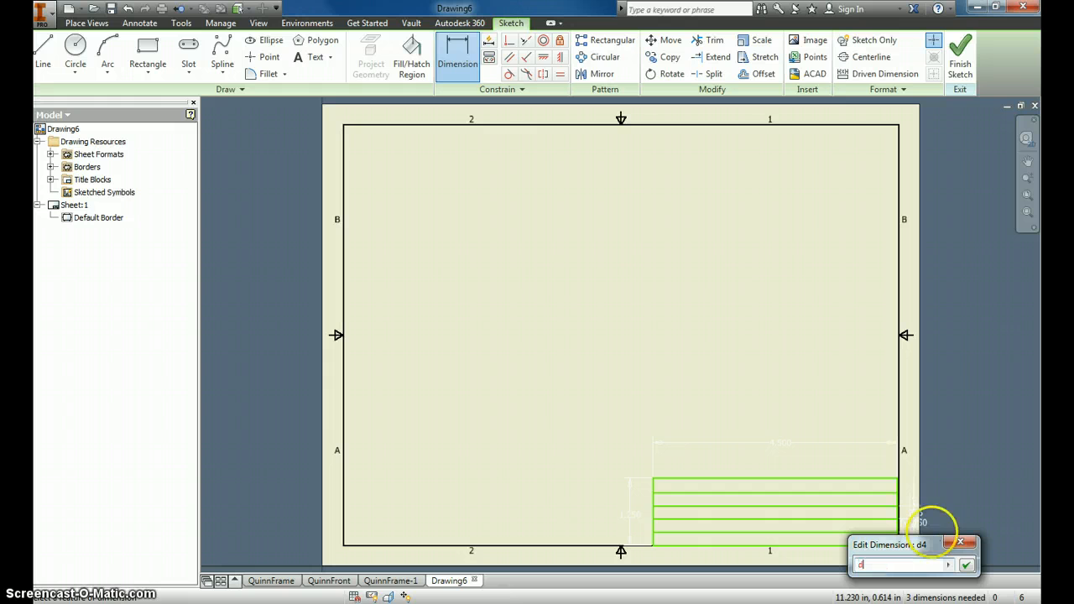
text(d2)
key(Return)
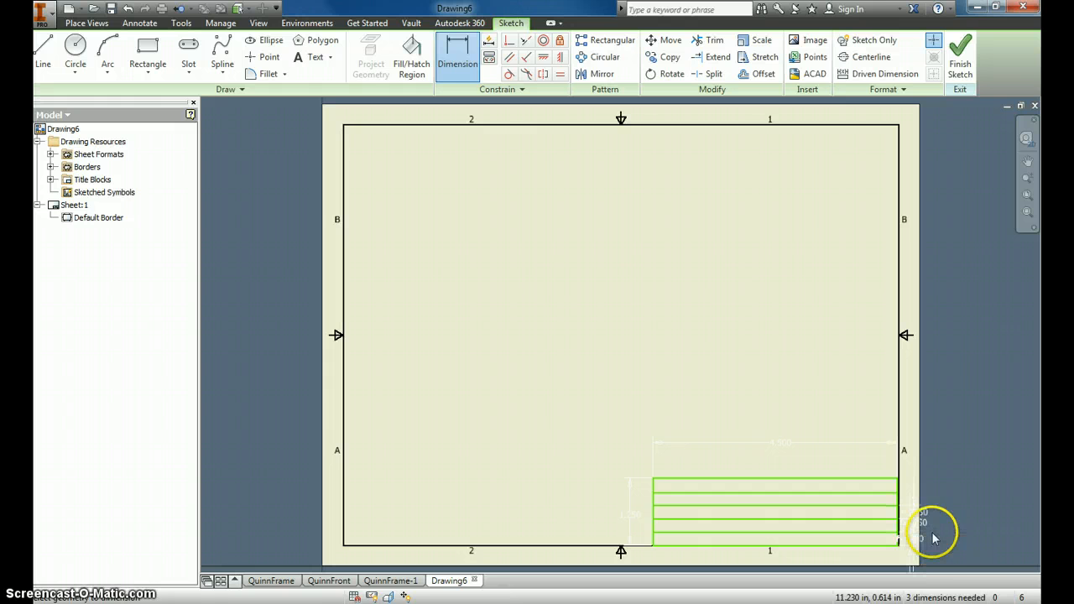
Dimension the fourth row from the bottom between its two divider lines and set its height to d2
click(874, 505)
click(873, 492)
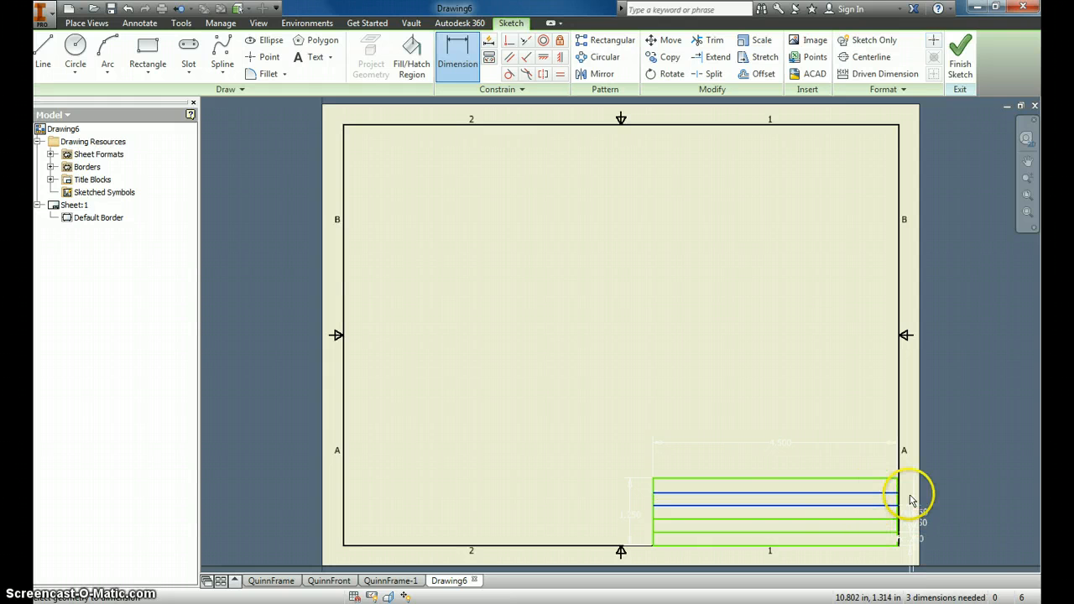
click(915, 502)
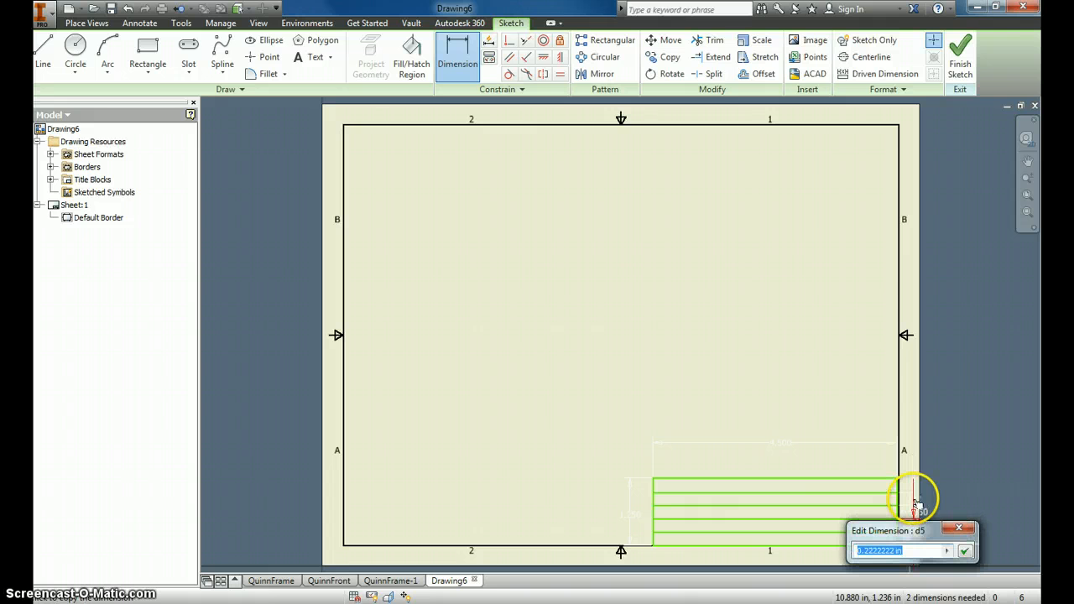
text(d2)
key(Return)
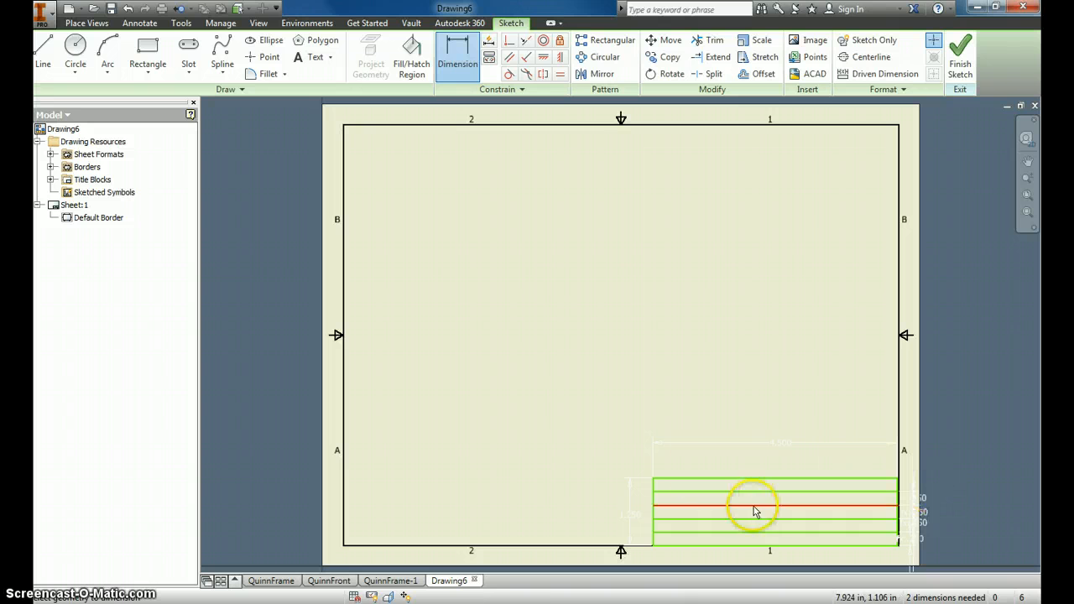
Sketch a 0.25 in vertical line between the midpoints of the two upper dividers to split the second row from the top
click(43, 52)
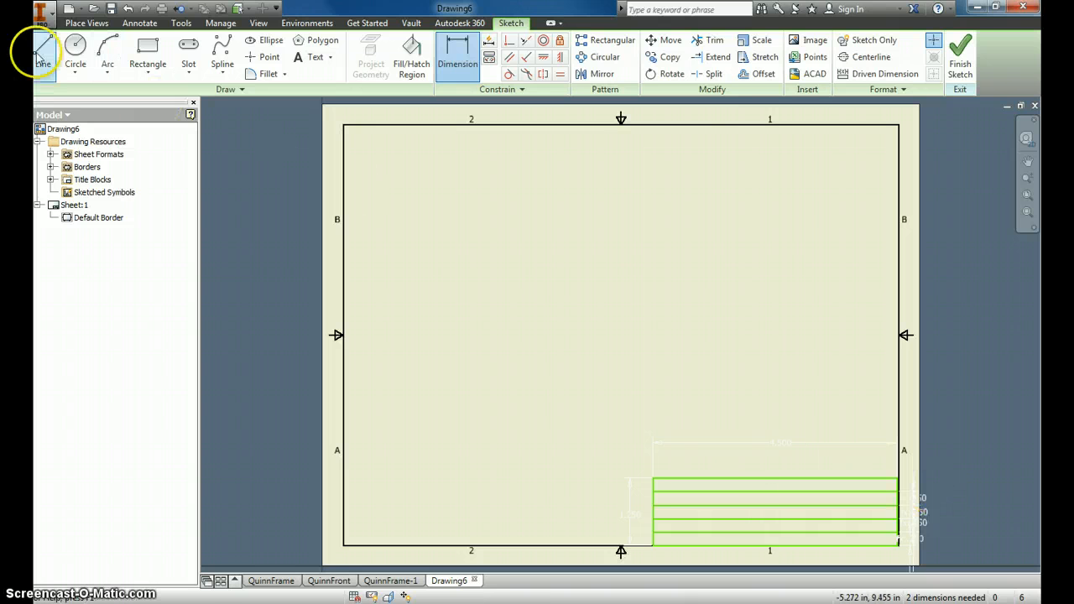
click(777, 491)
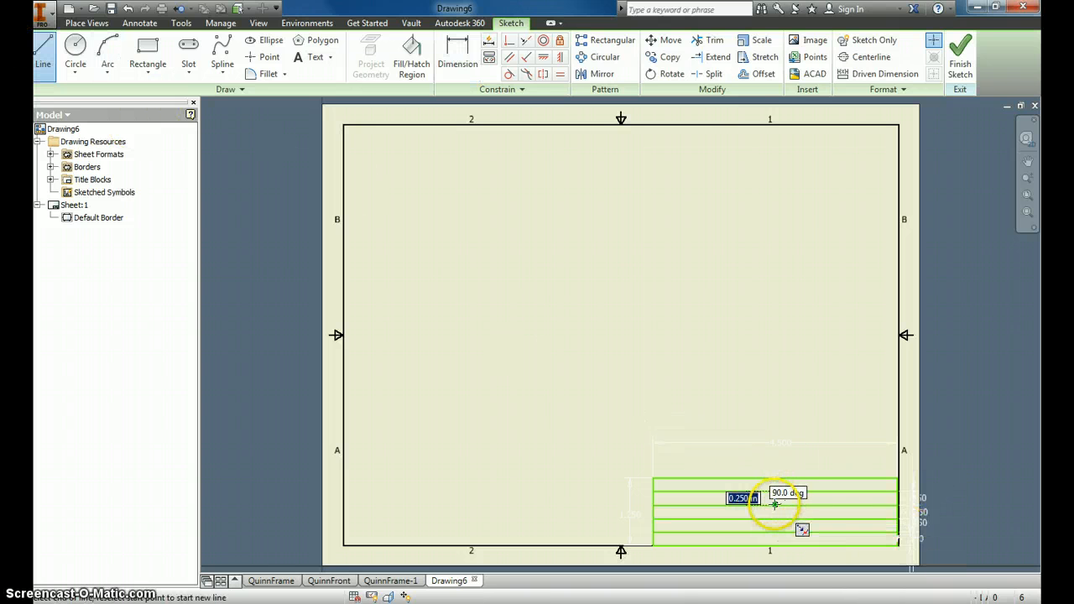
click(776, 505)
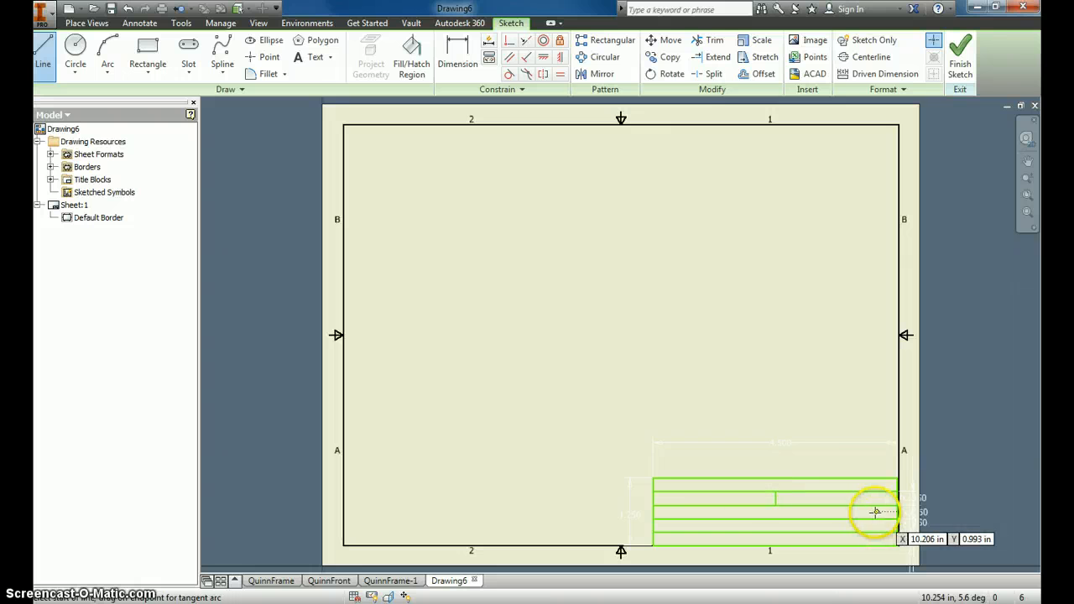
key(Escape)
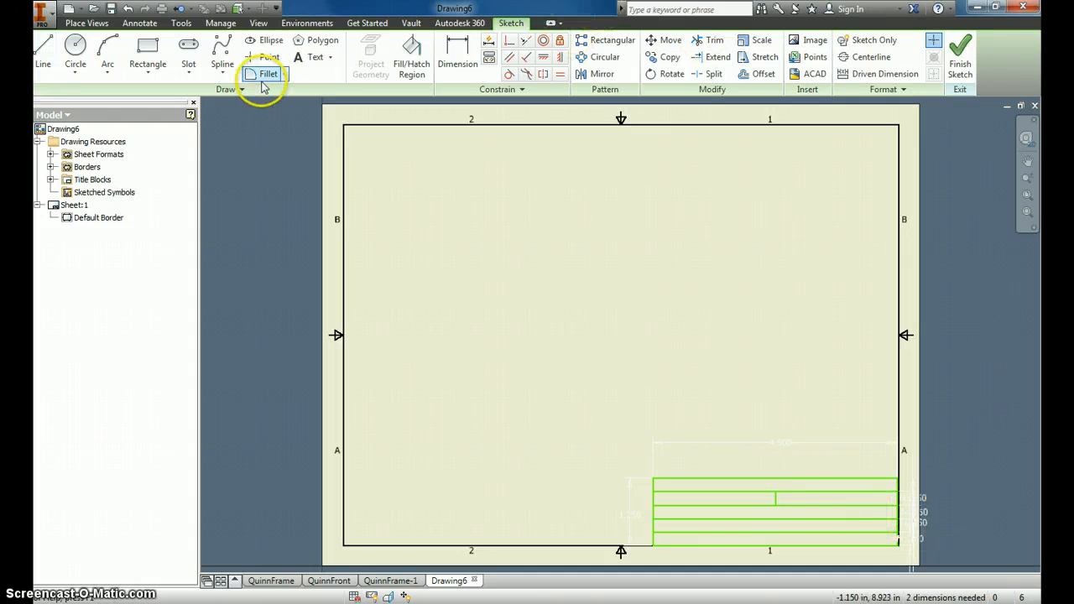
Add a text box across the top row of the title block reading "Part Name:" in Tahoma, size 0.120 in
click(312, 57)
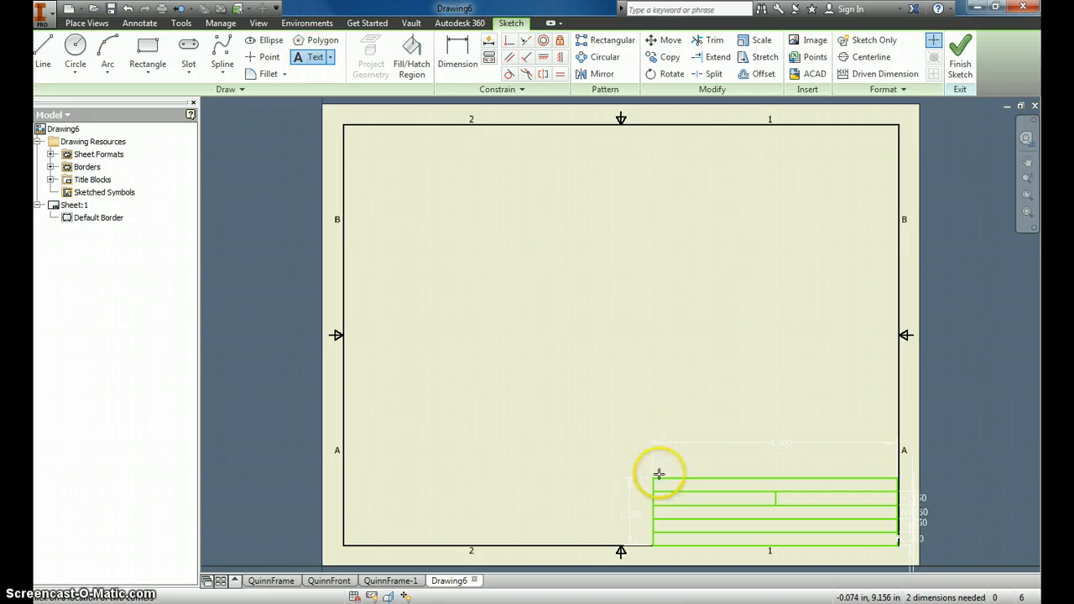
drag(661, 477, 886, 499)
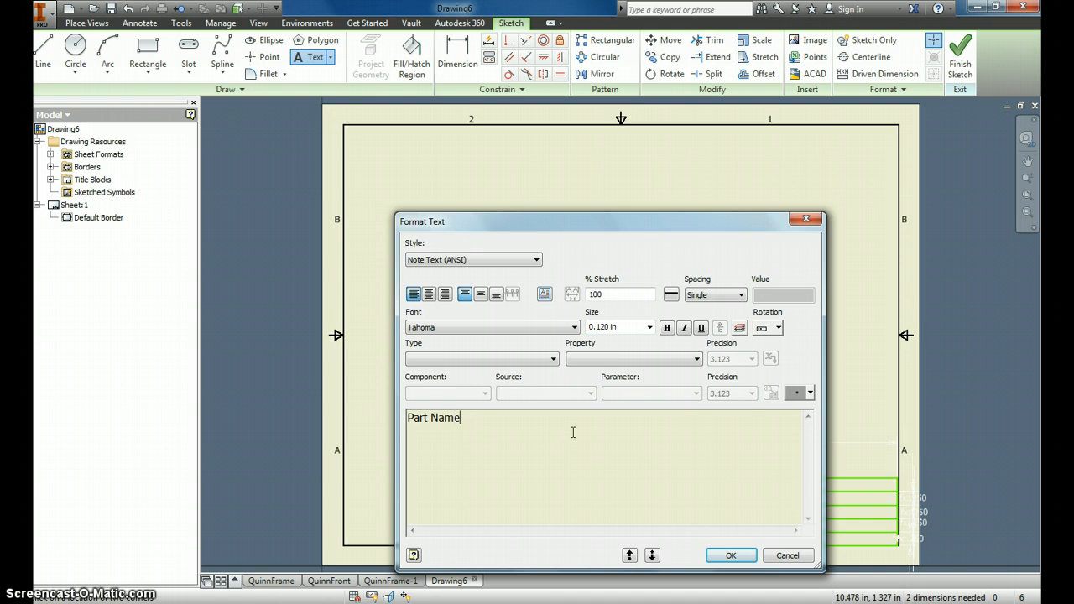
click(531, 358)
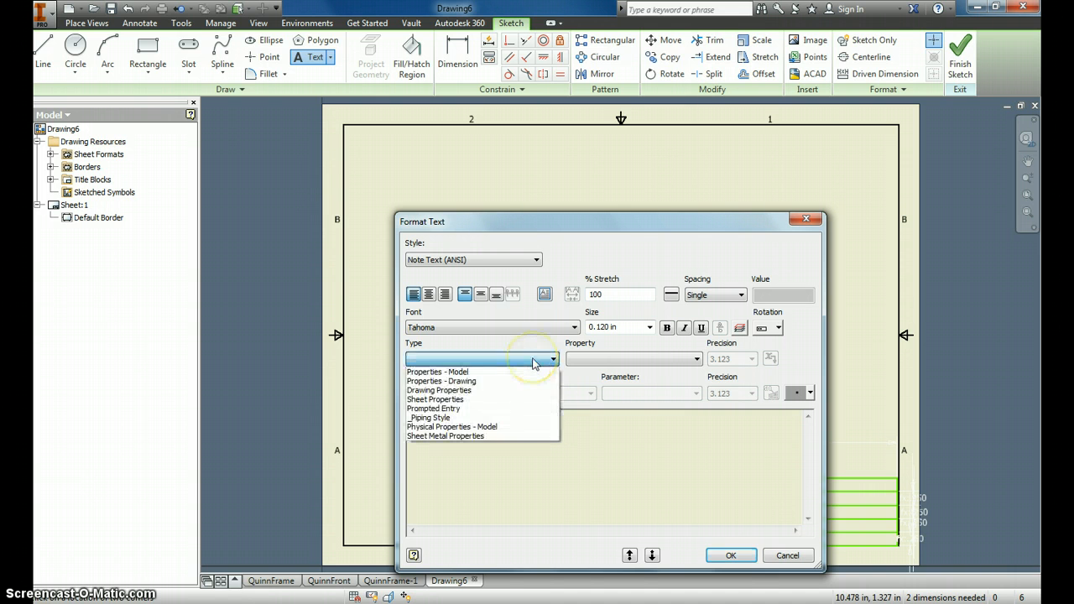
click(532, 361)
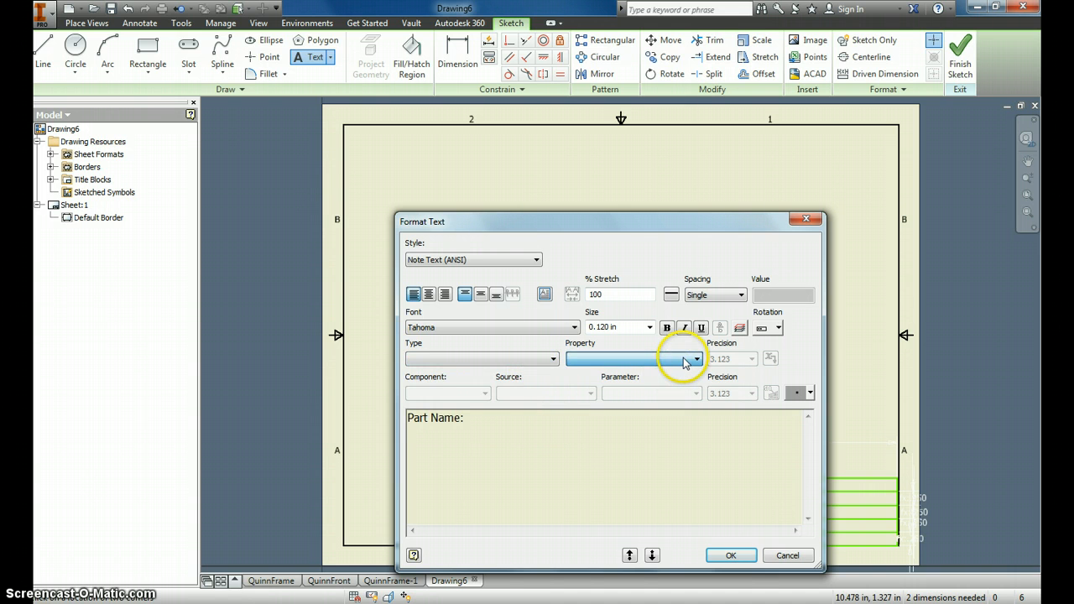
click(695, 359)
click(695, 359)
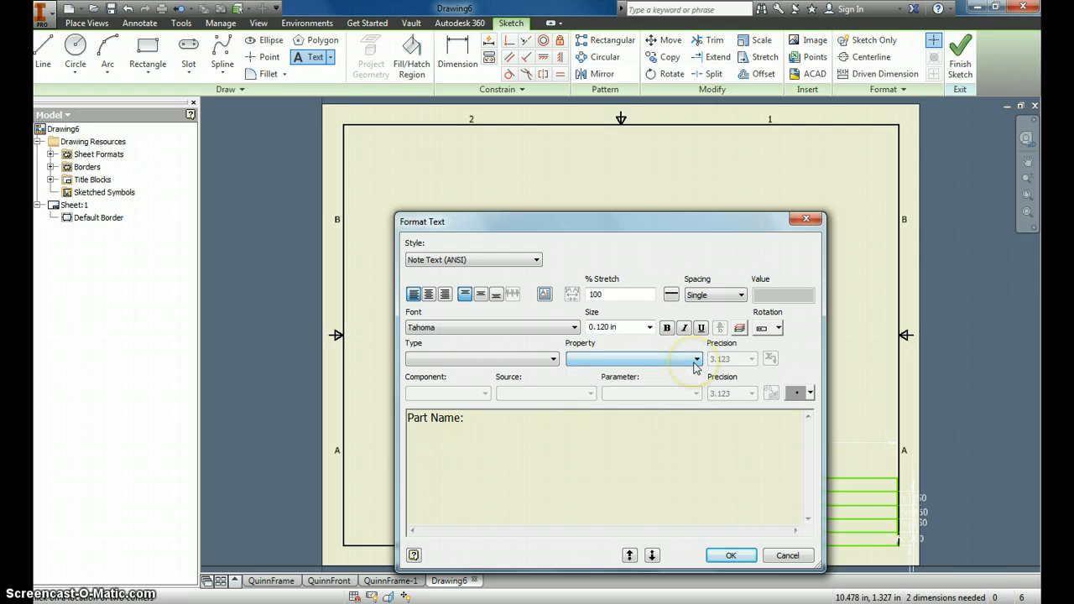
click(570, 424)
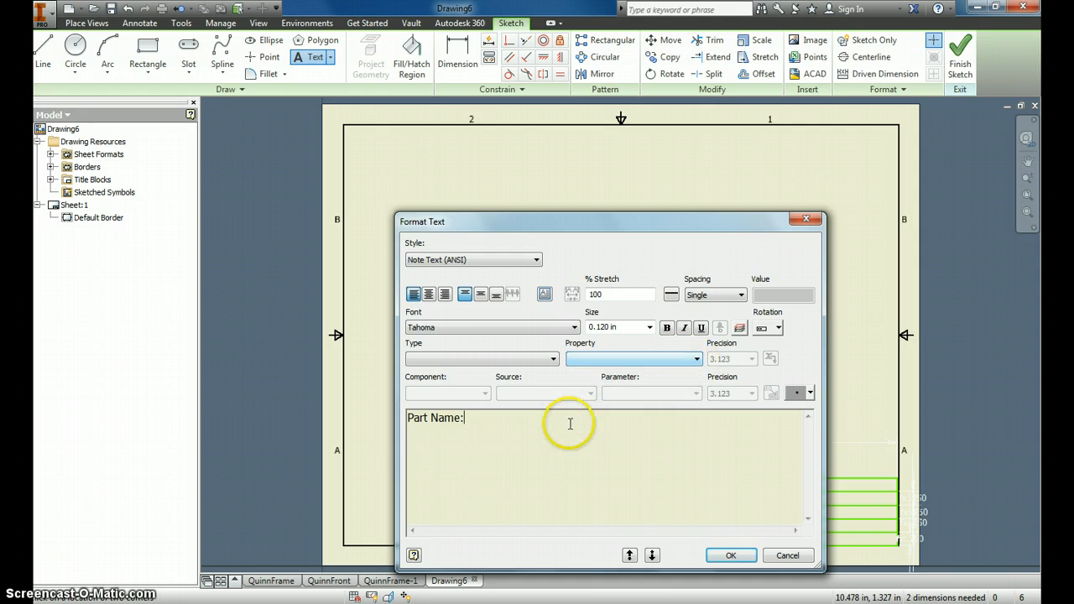
click(731, 556)
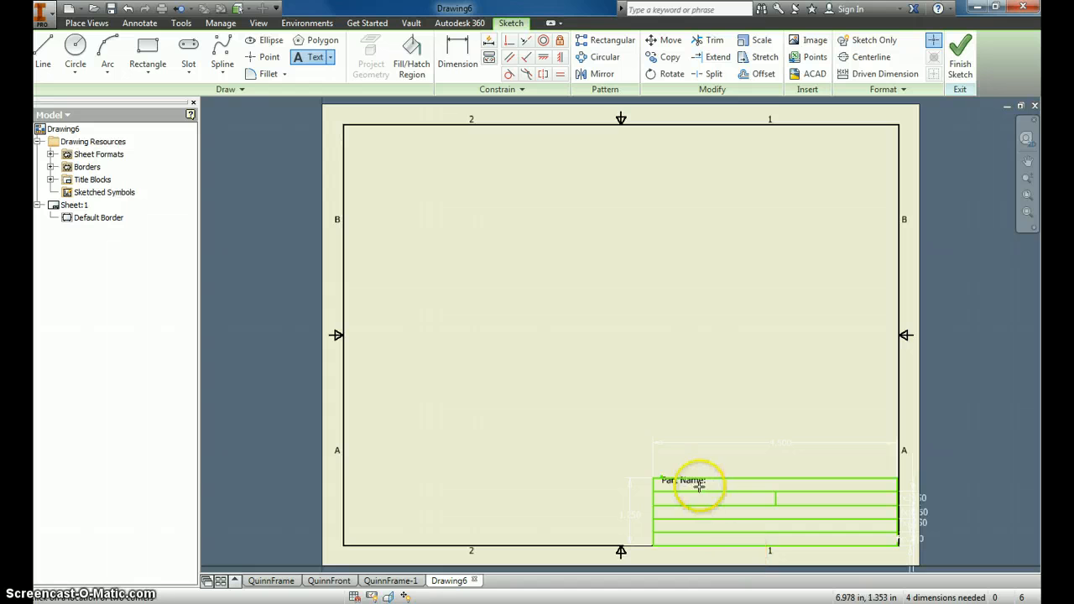
Move the "Part Name:" text slightly down so it sits inside the top row
scroll(698, 484, down, 2)
scroll(688, 480, up, 6)
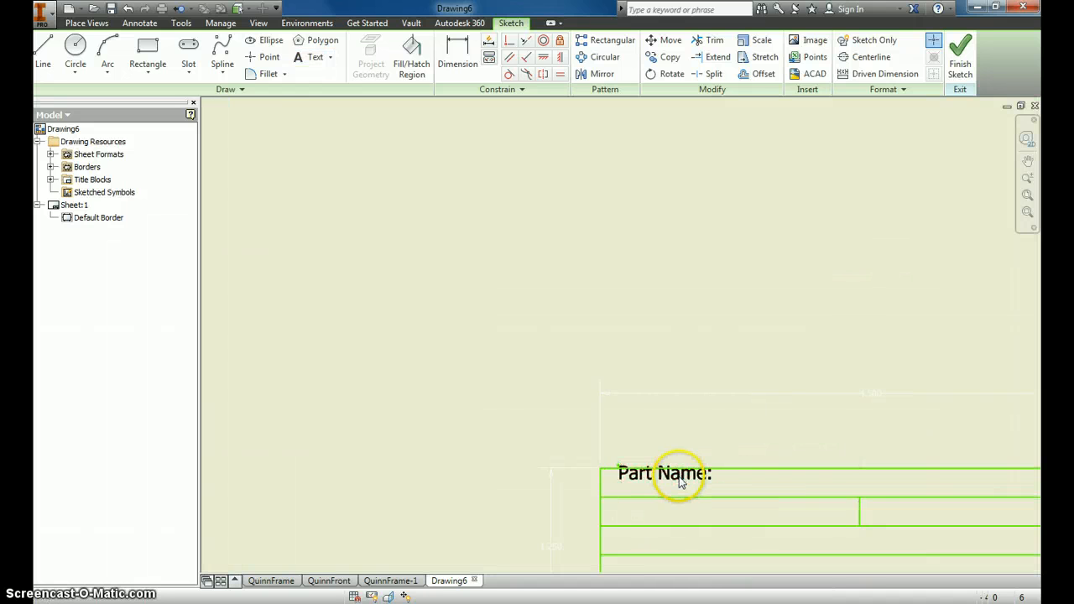
drag(681, 476, 682, 491)
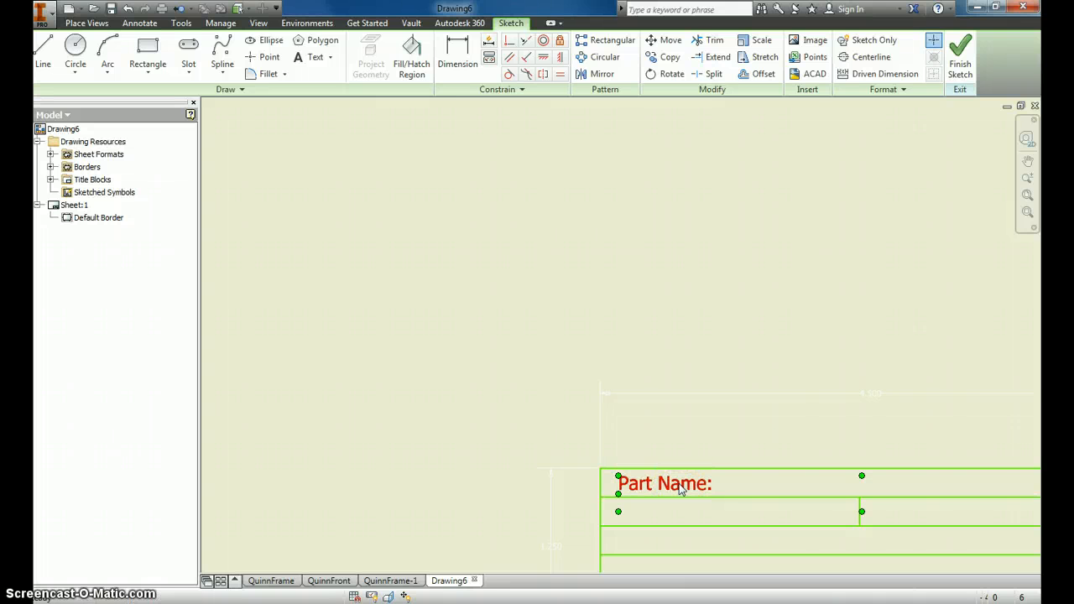
Copy the "Part Name:" text into both cells of the title block's second row from the top
click(688, 518)
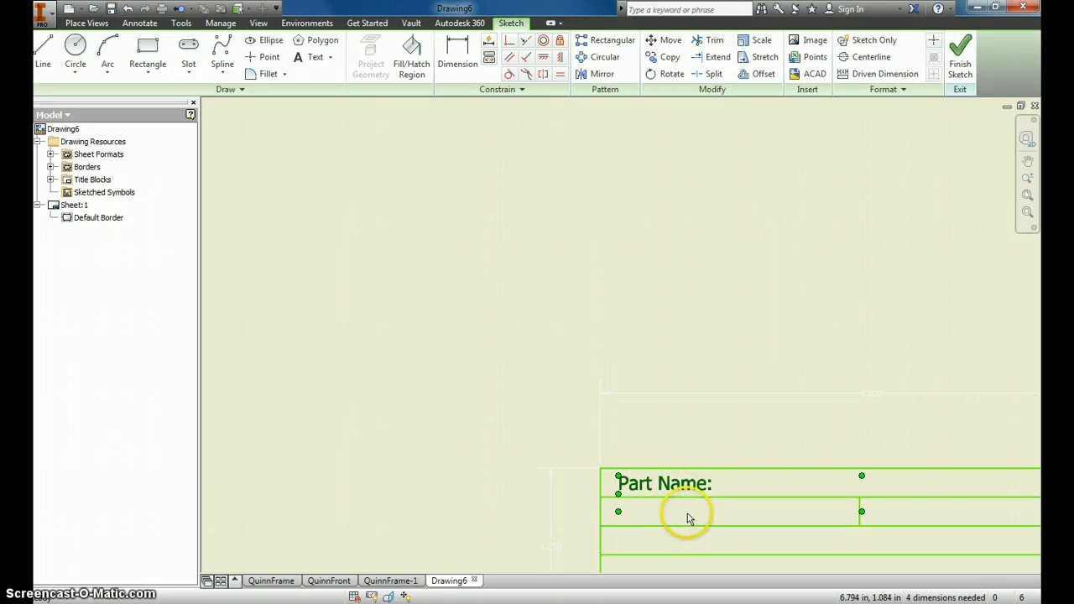
key(ctrl+z)
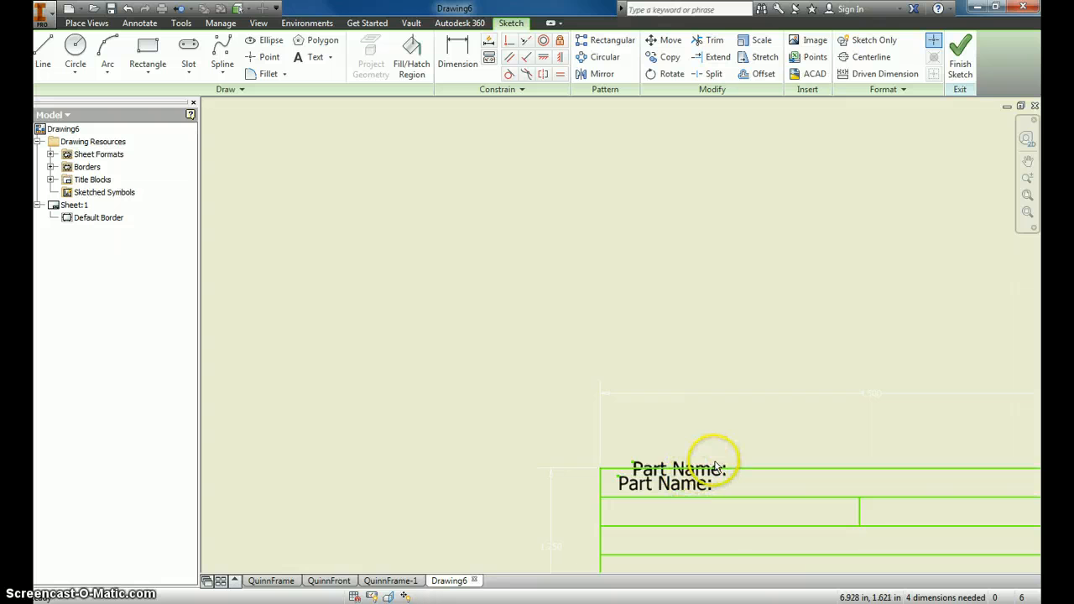
key(ctrl+v)
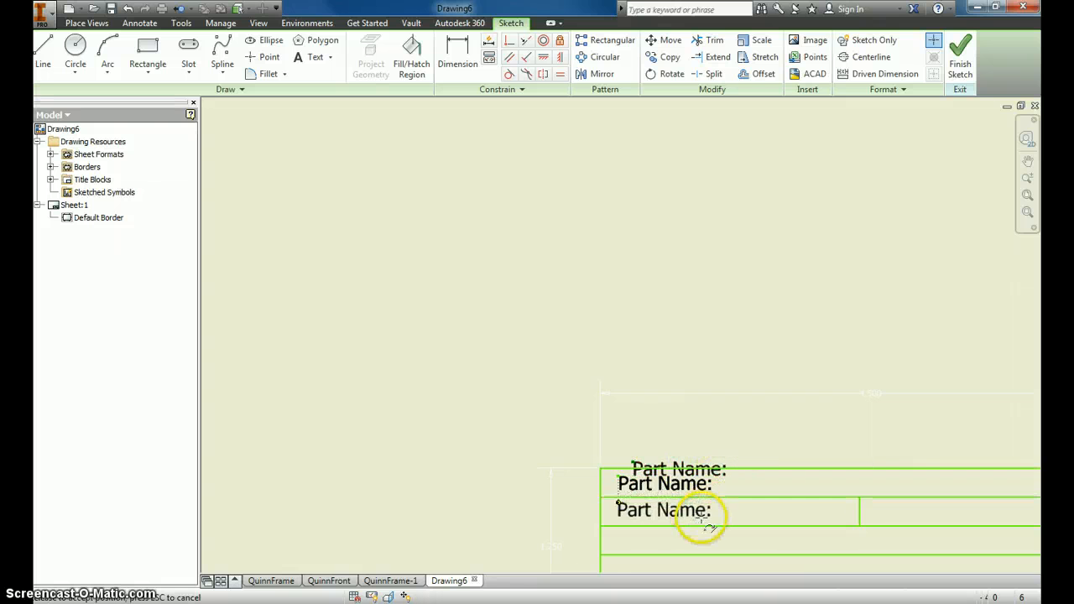
click(704, 519)
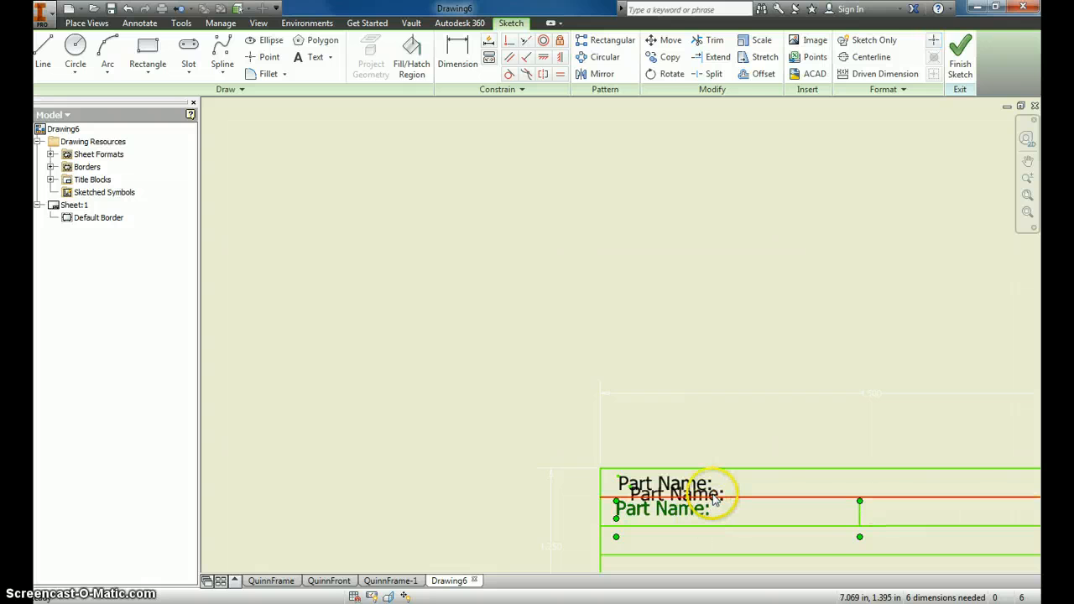
text(Part Name:)
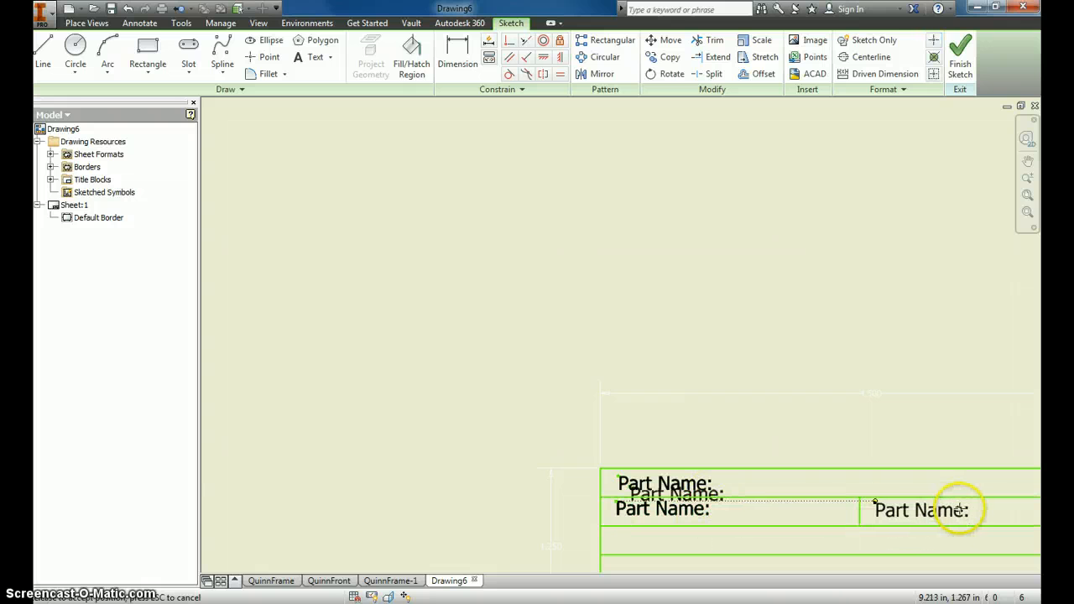
click(959, 510)
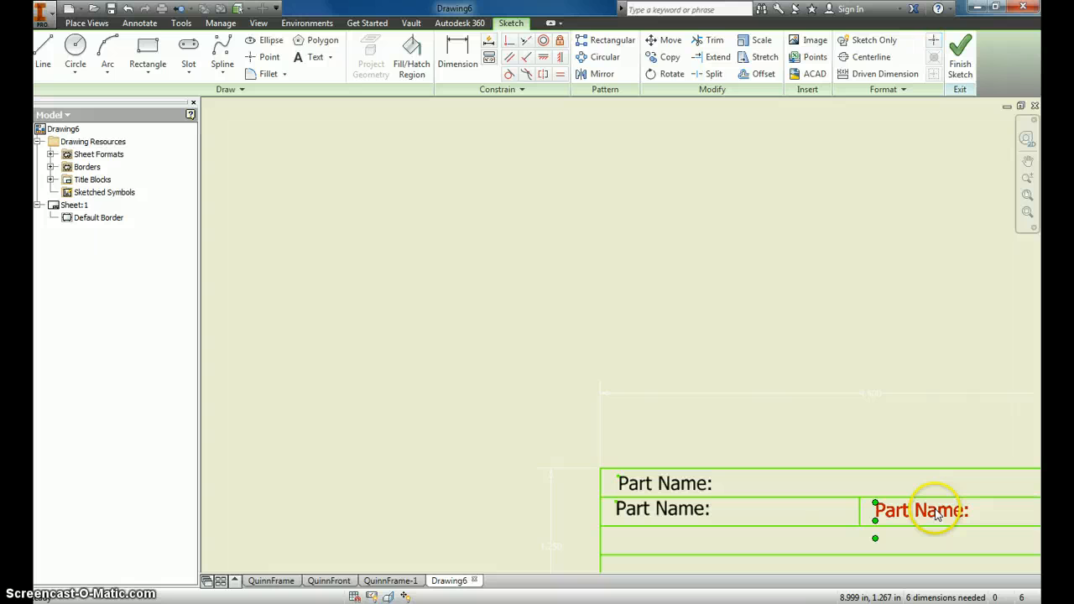
Copy the "Part Name:" text into the third, fourth and fifth rows of the title block
key(ctrl+v)
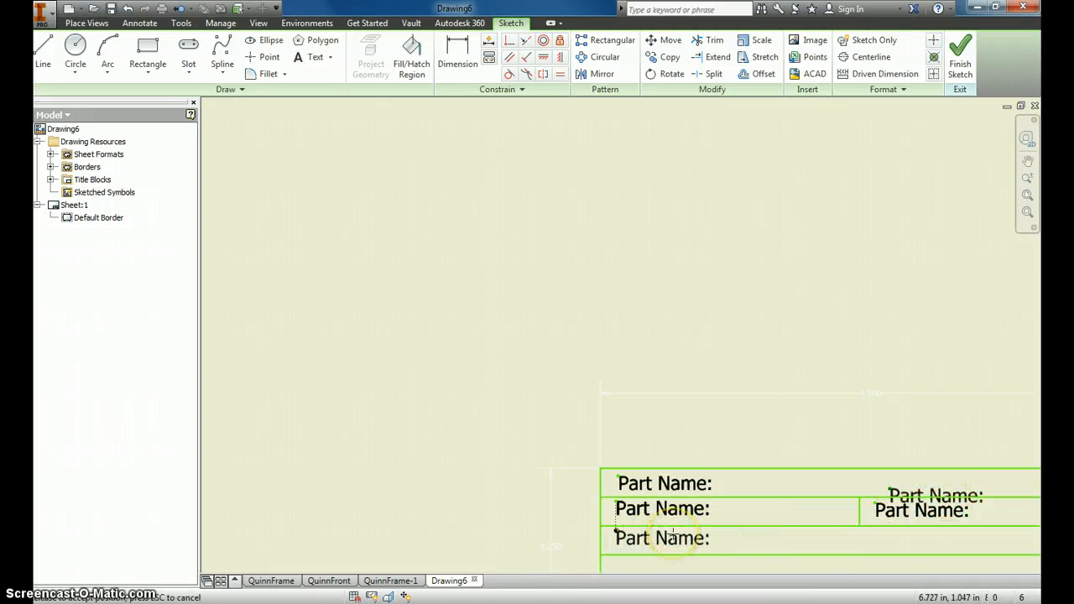
click(672, 537)
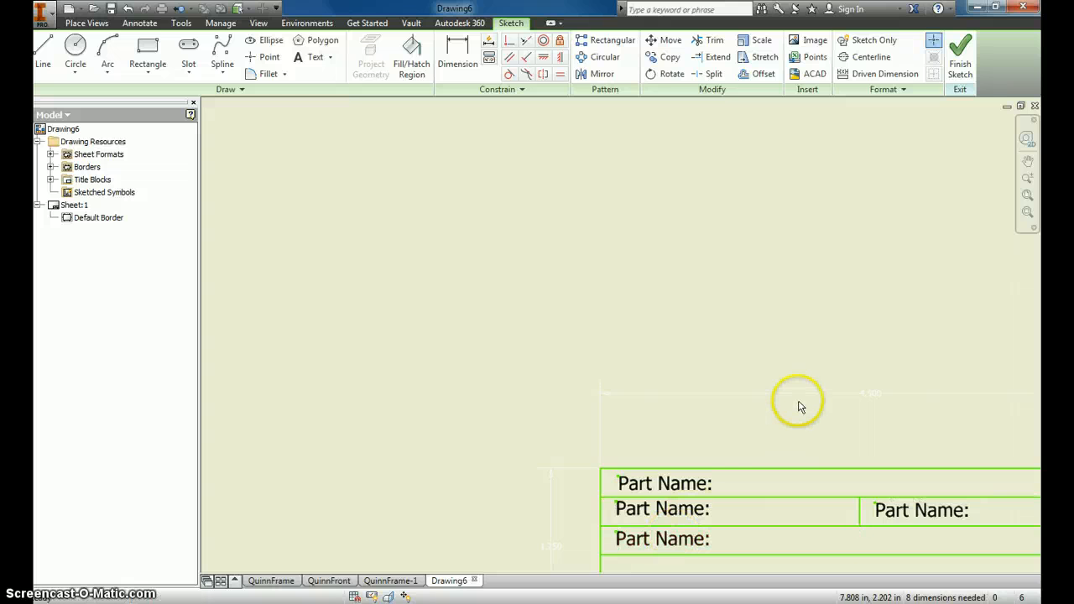
scroll(800, 407, down, 2)
scroll(789, 501, up, 2)
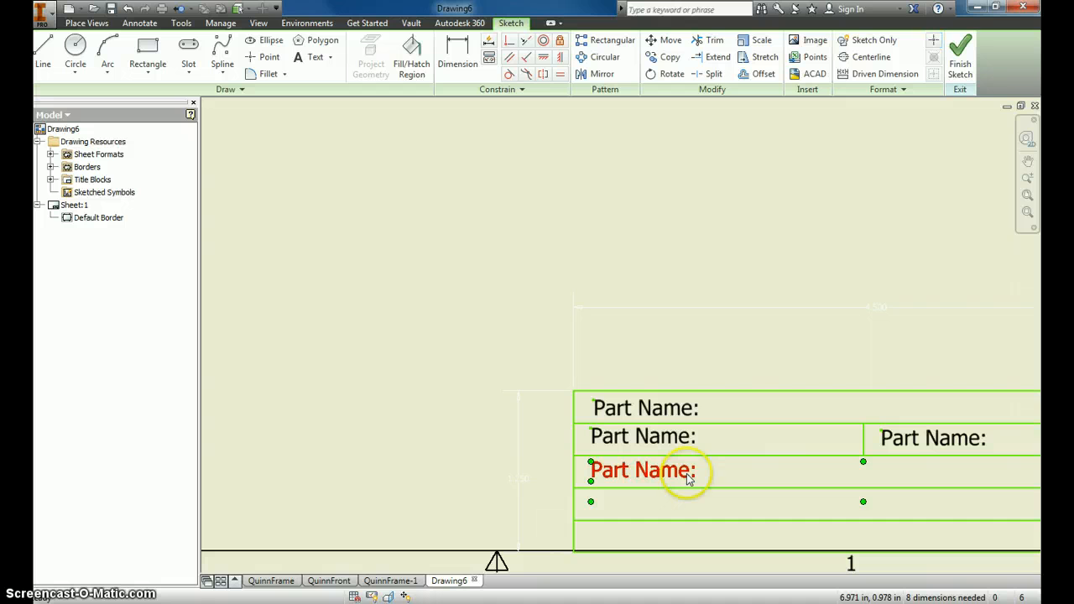
drag(688, 477, 686, 515)
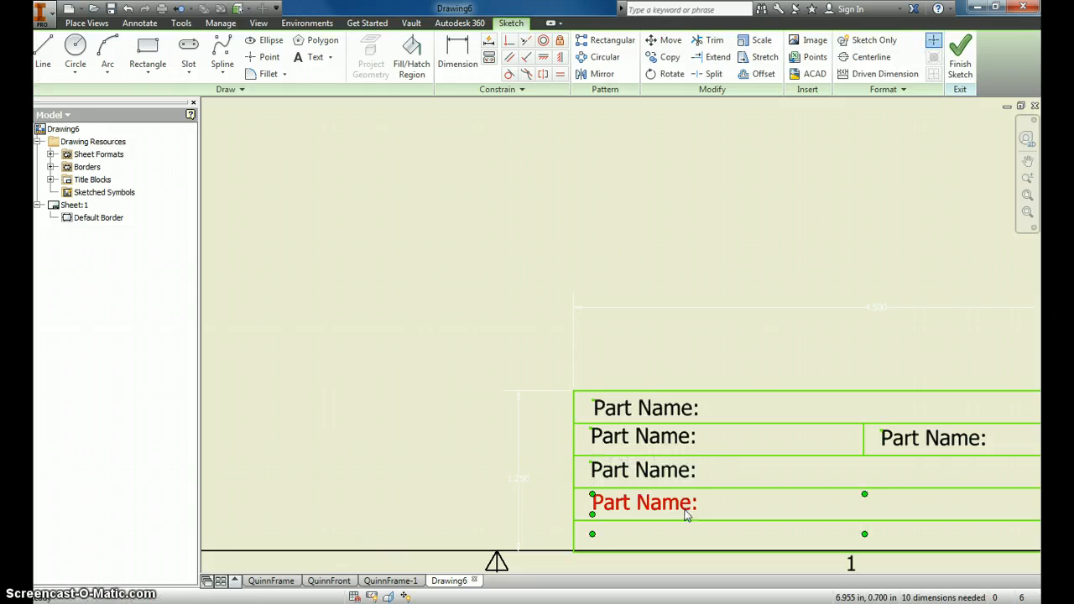
click(675, 514)
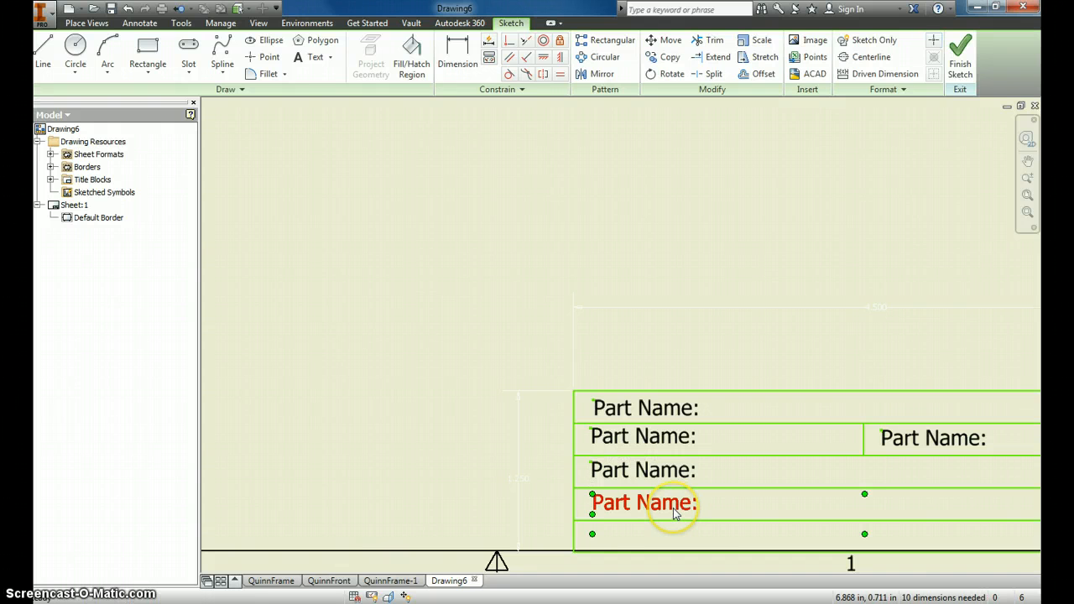
drag(675, 513, 701, 497)
click(701, 497)
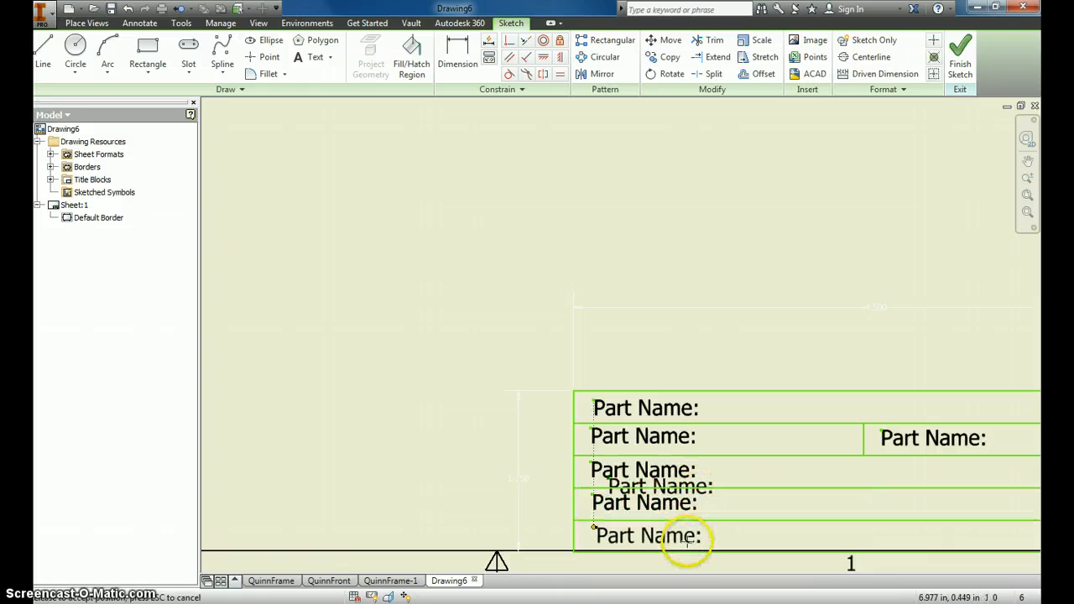
key(Escape)
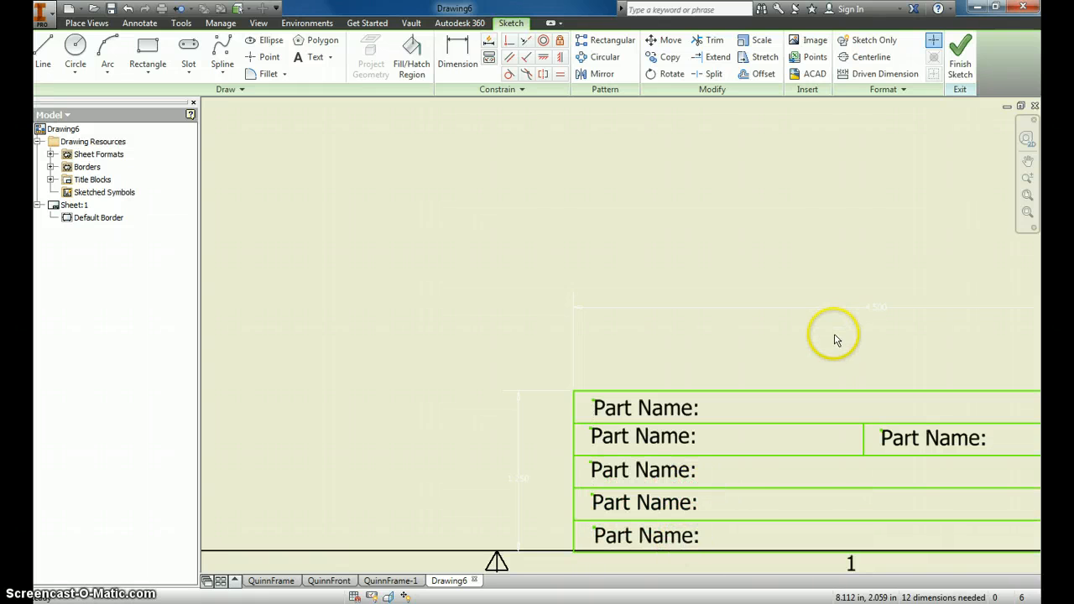
Change the second row's labels to "Engineers:" in the left cell and "Scale: 1/8" in the right cell
double_click(690, 439)
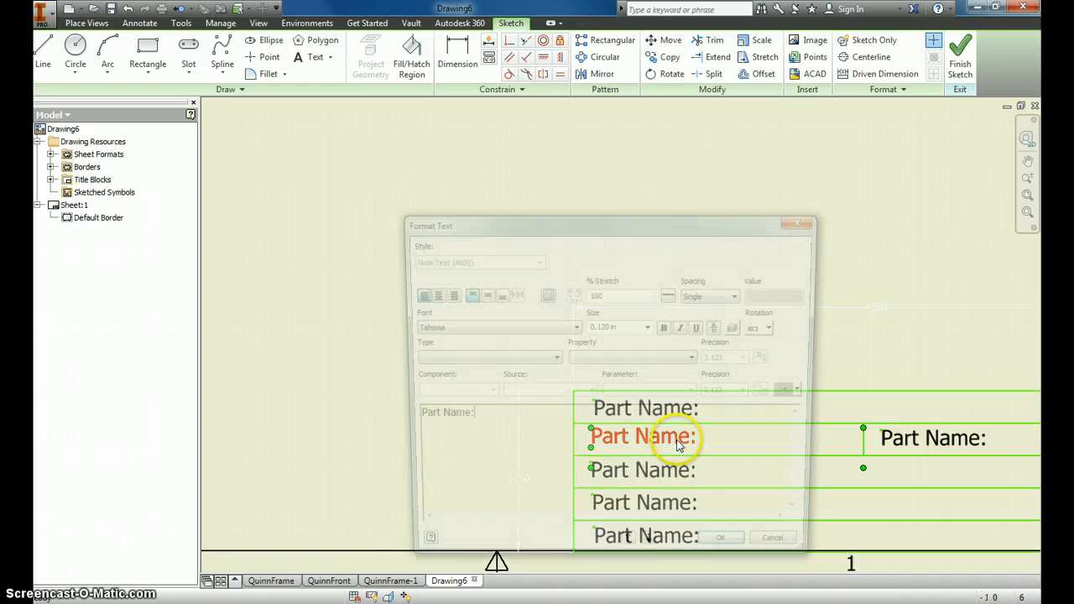
drag(678, 439, 193, 453)
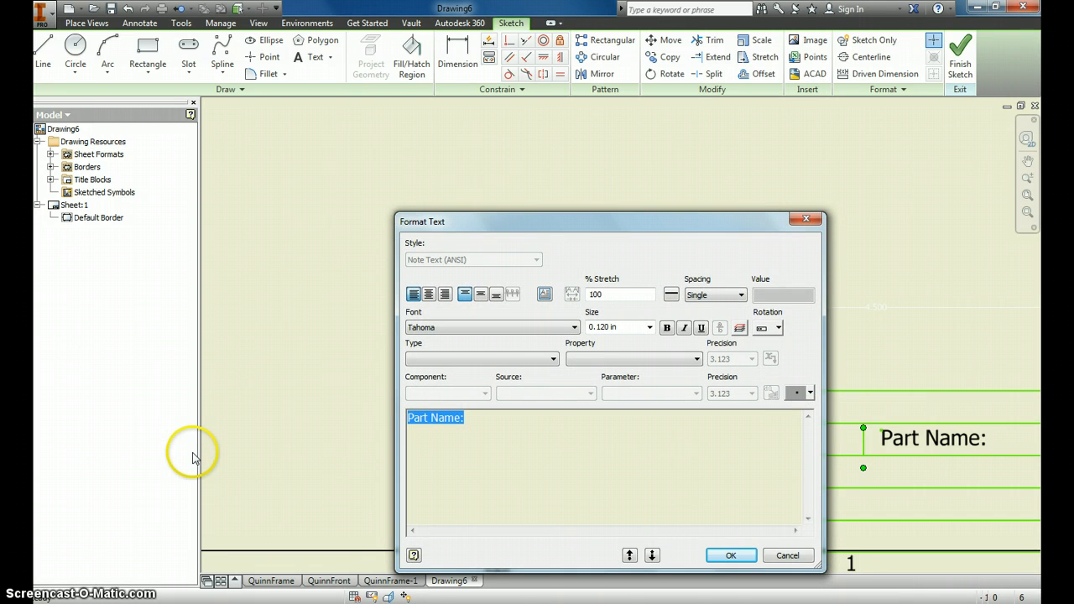
text(Engineers:)
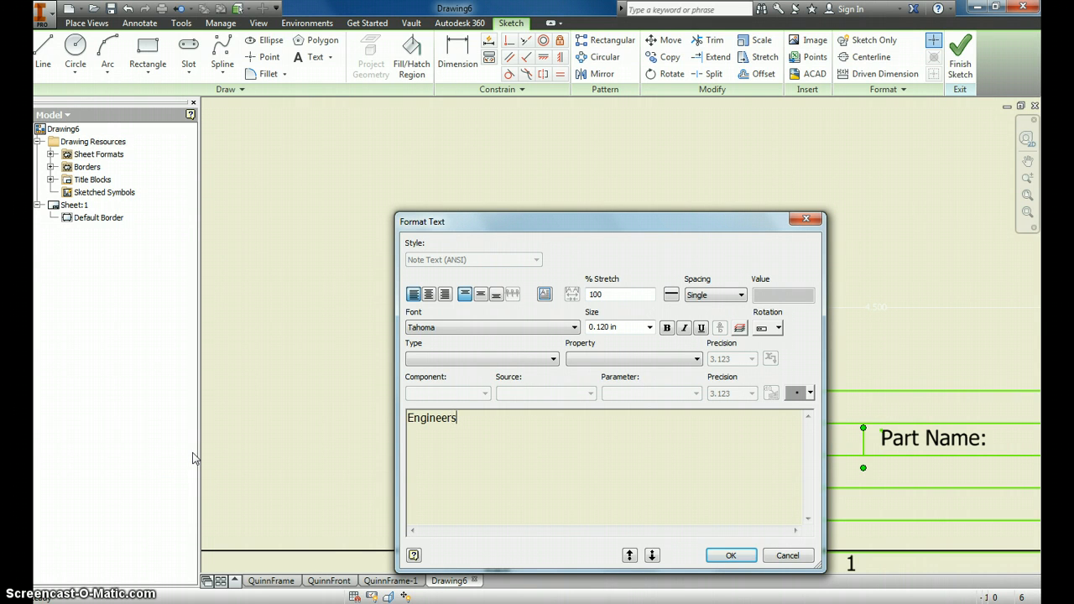
click(729, 555)
double_click(930, 441)
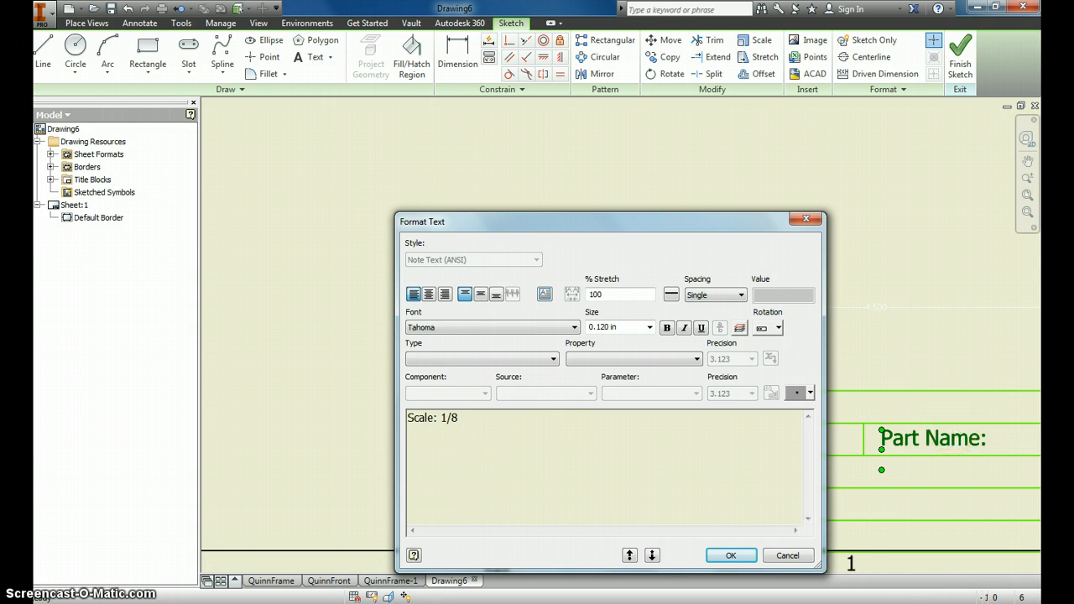
click(731, 556)
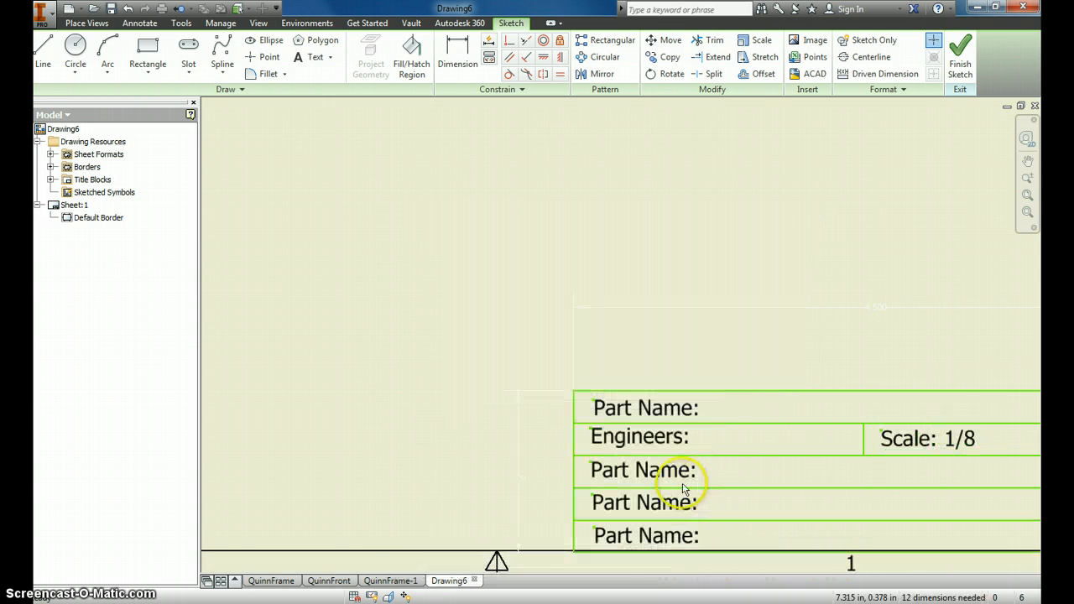
Replace the placeholder labels in the third and fourth rows with the first and second engineers' names
double_click(619, 470)
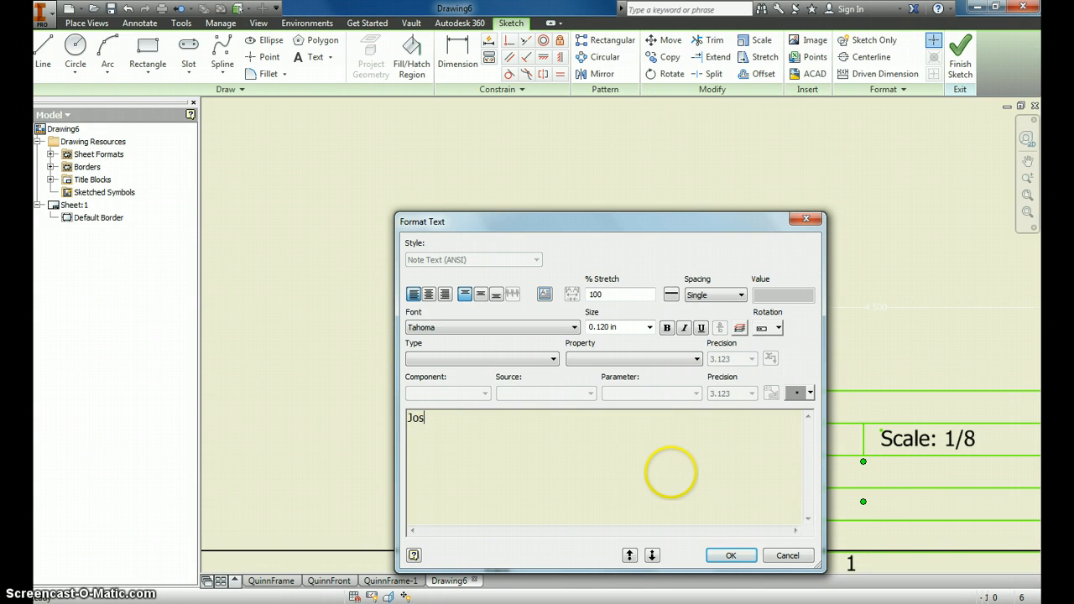
text(Josh Quinn)
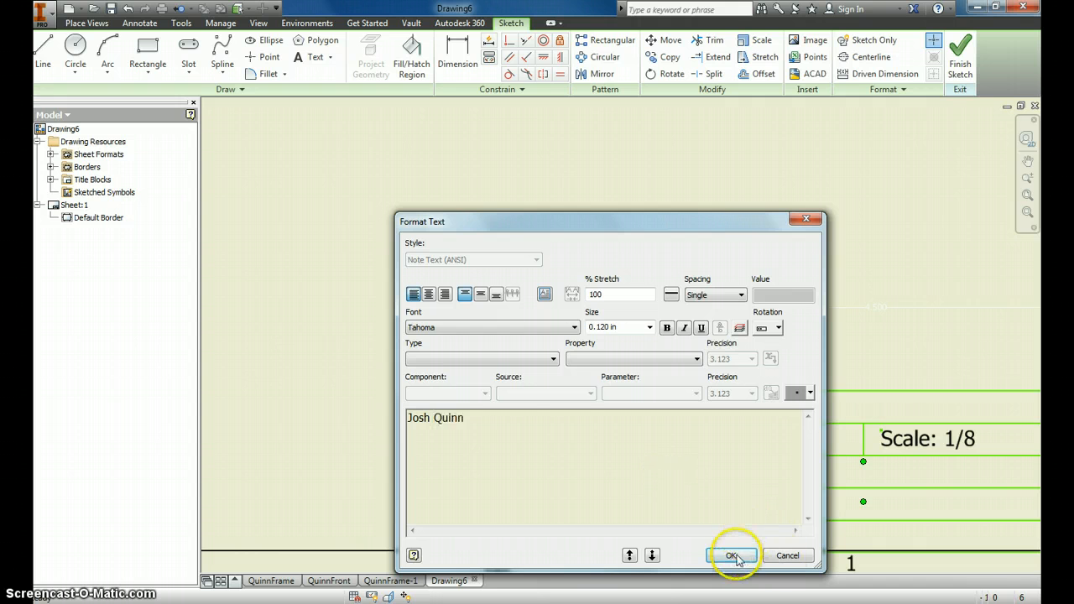
click(731, 555)
double_click(660, 503)
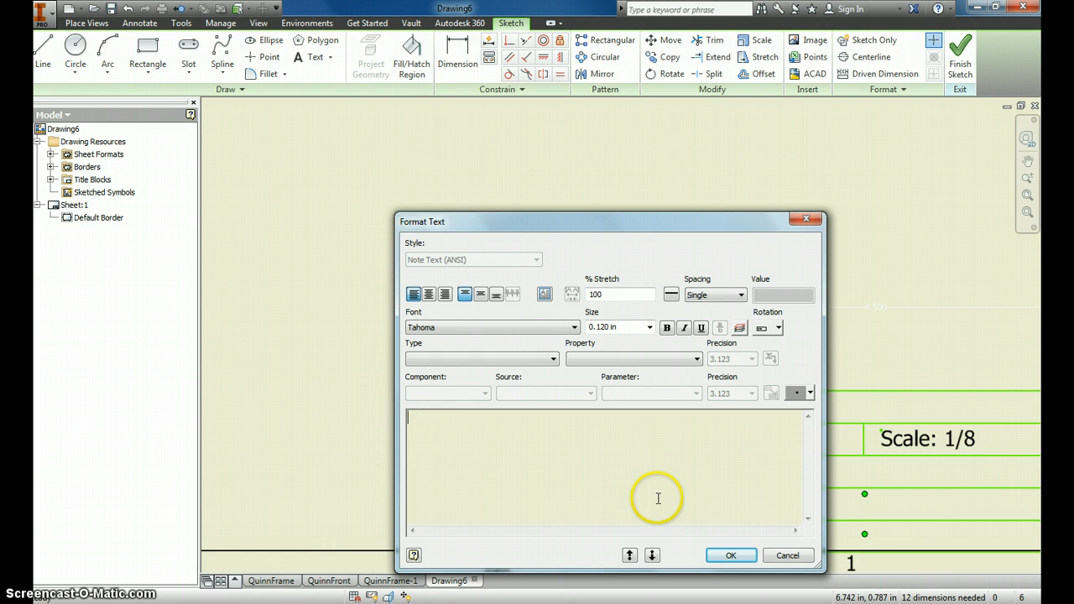
text(Mr. Quinn)
click(731, 555)
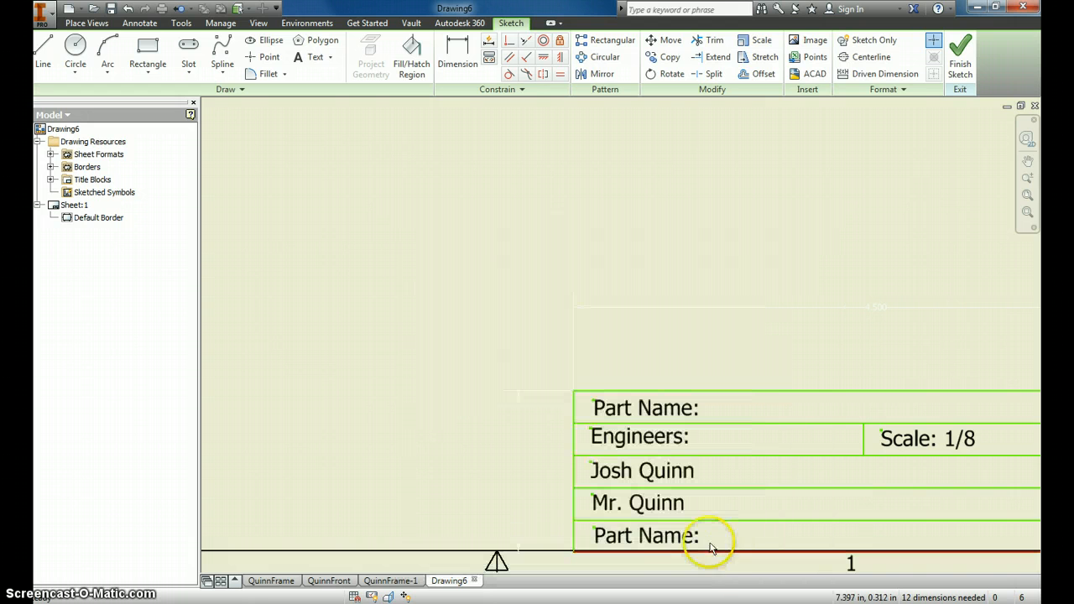
Replace the placeholder label in the bottom row of the title block with the third engineer's name
double_click(640, 537)
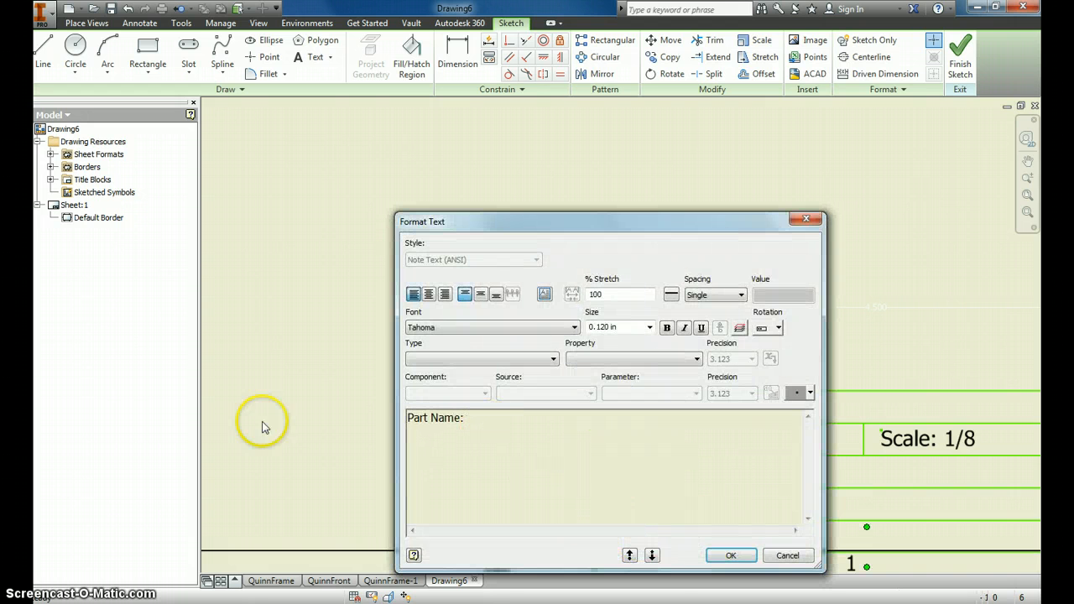
drag(262, 427, 213, 430)
text(Joshua Quinn)
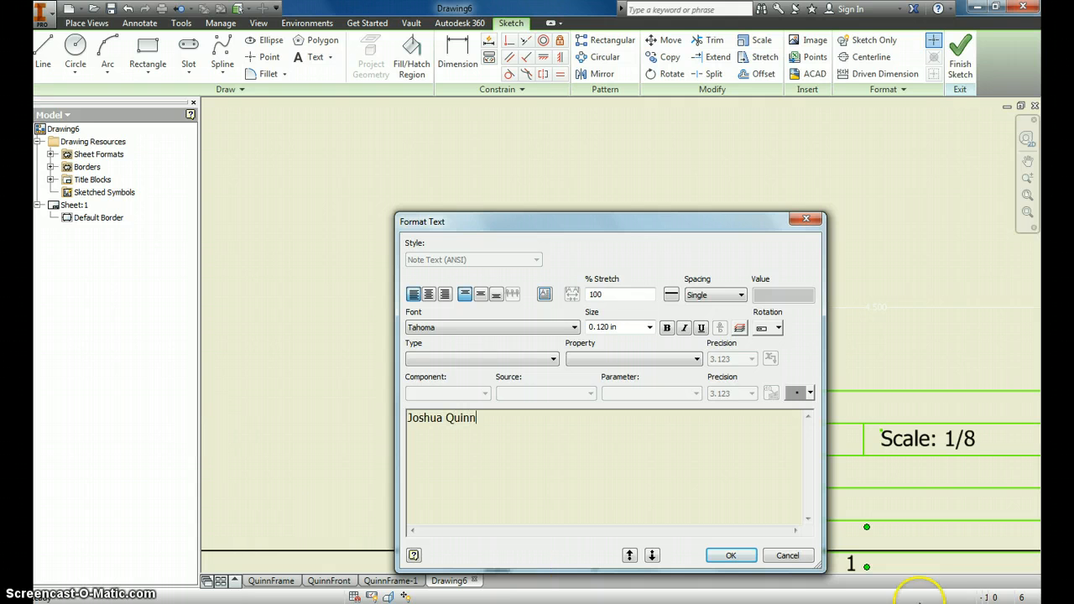
click(746, 556)
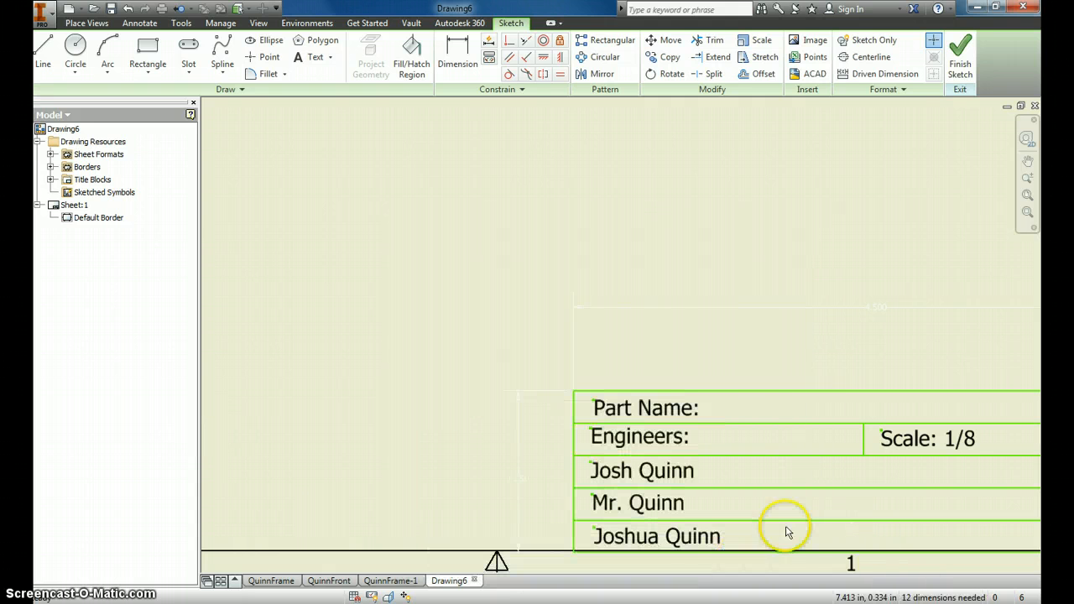
Finish the sketch by saving the title block as PLTW, and insert it on Sheet:1
click(960, 54)
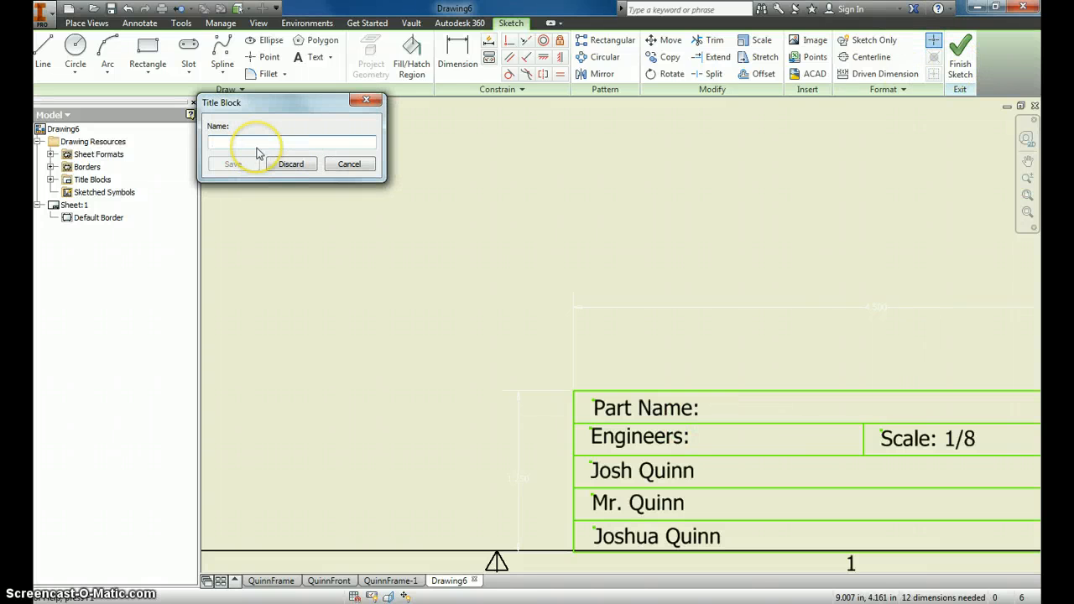
key(Return)
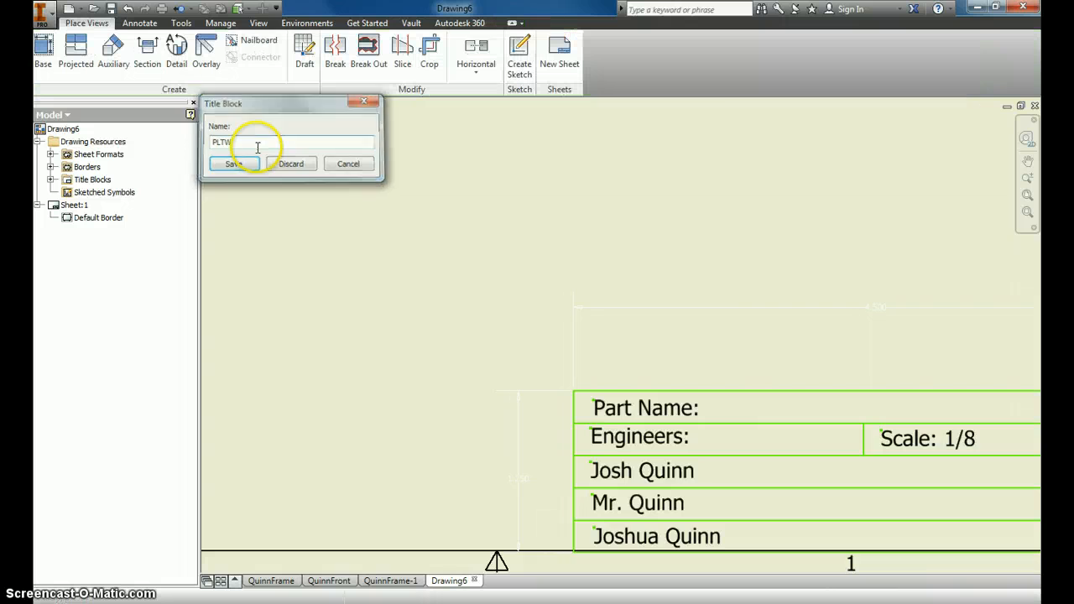
click(1027, 195)
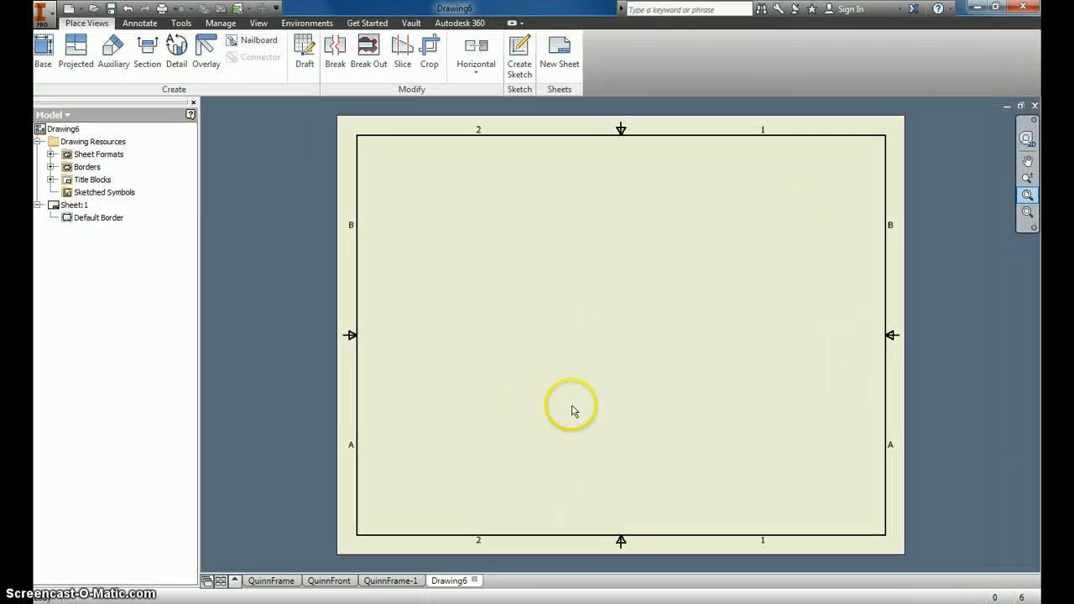
click(50, 179)
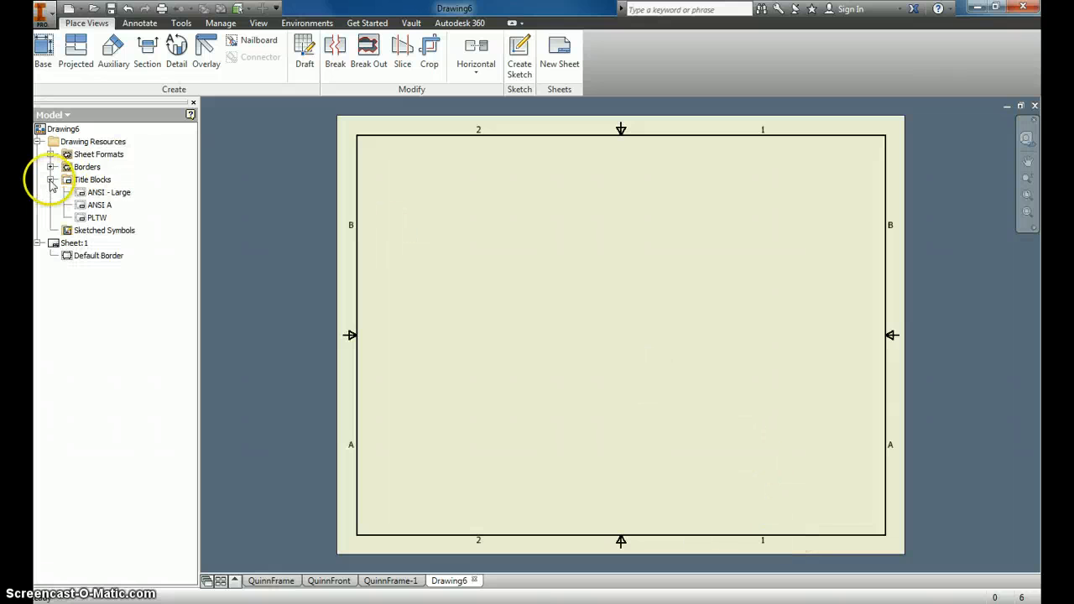
double_click(92, 218)
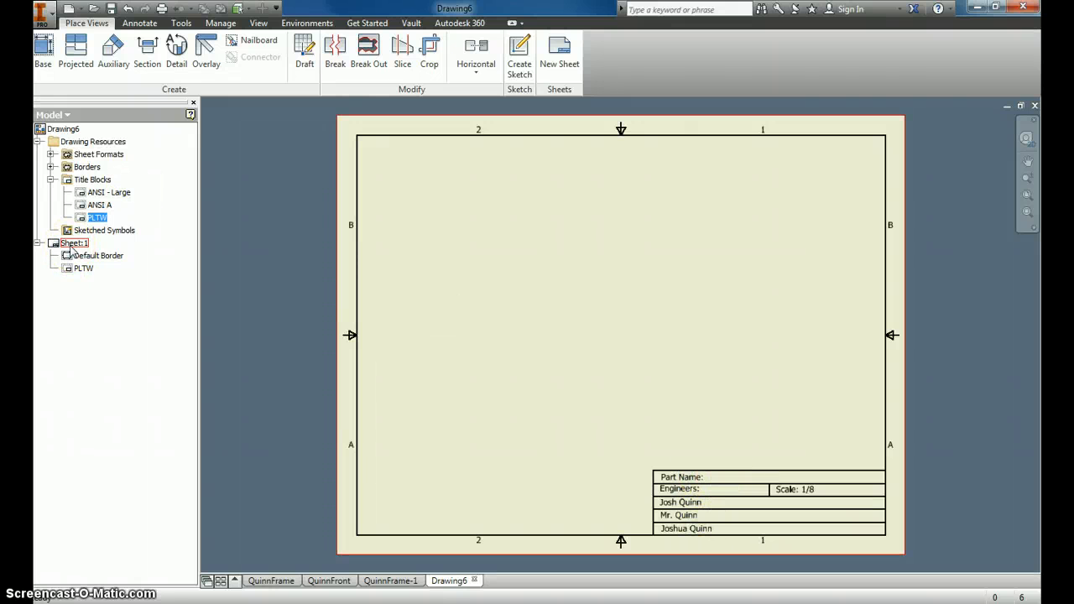
Start a base view and load the QuinnFrame part as its model
click(45, 52)
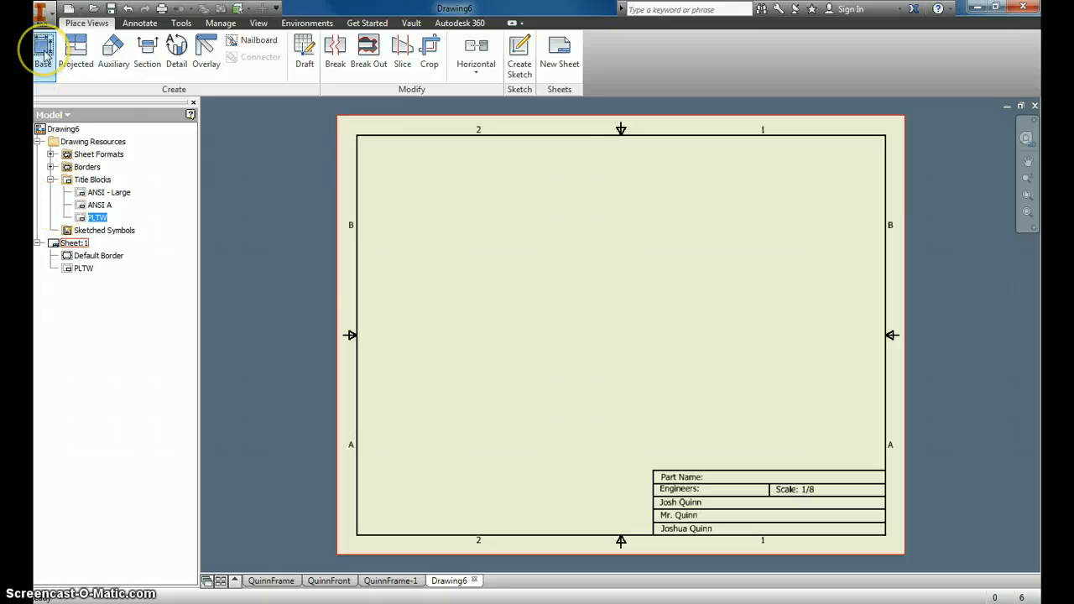
click(45, 53)
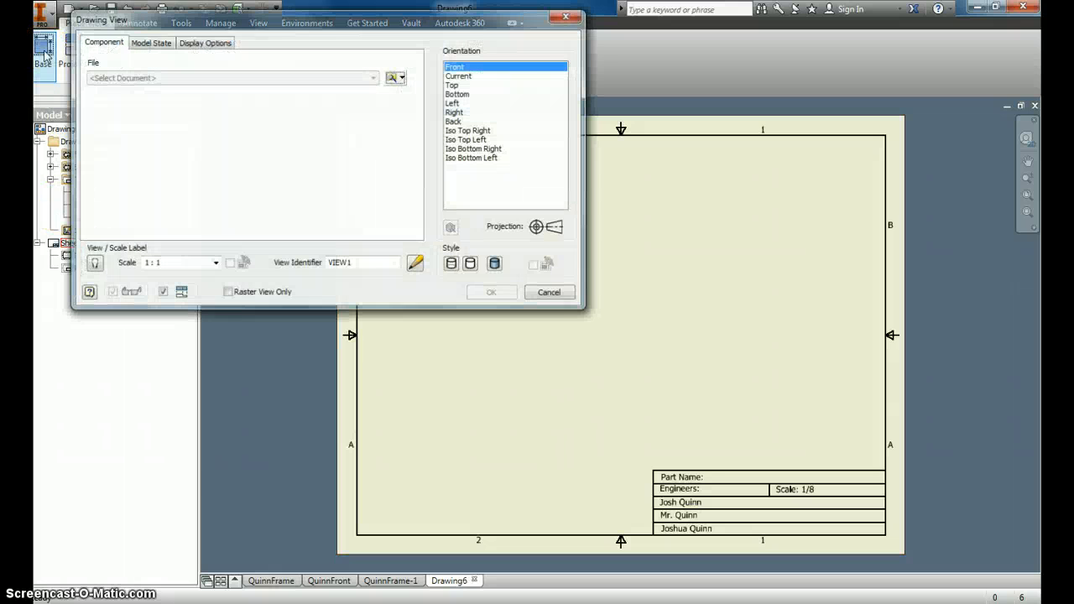
click(401, 78)
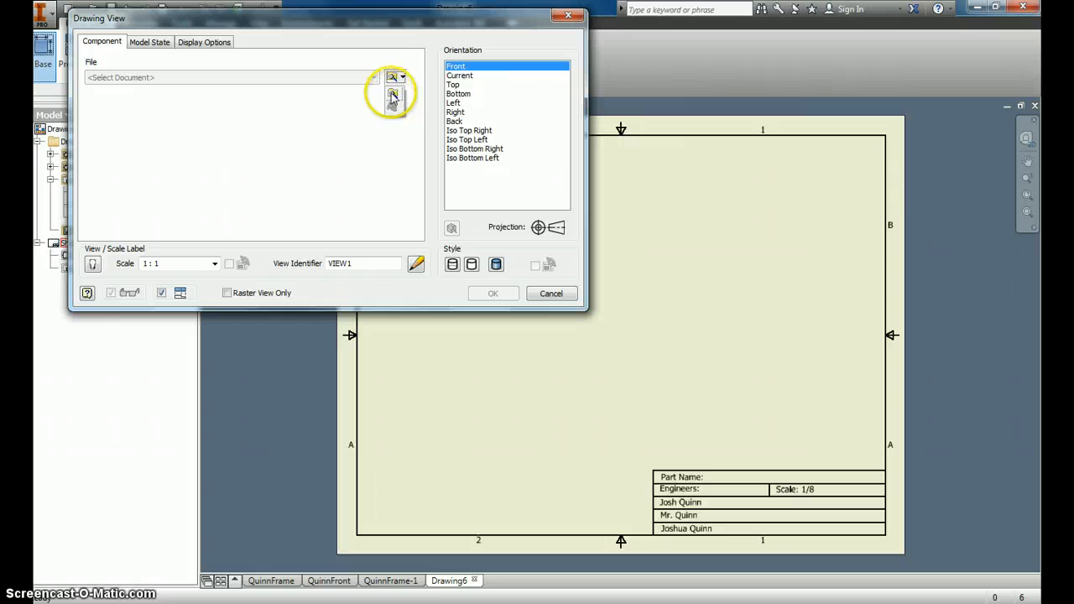
click(395, 82)
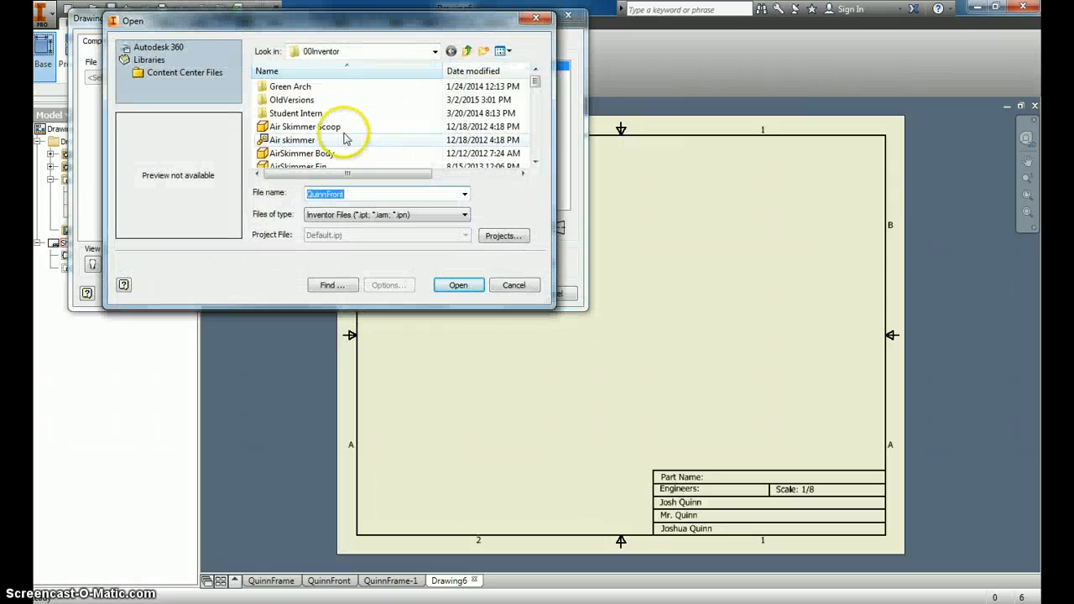
click(343, 139)
scroll(340, 141, down, 1)
scroll(340, 141, down, 4)
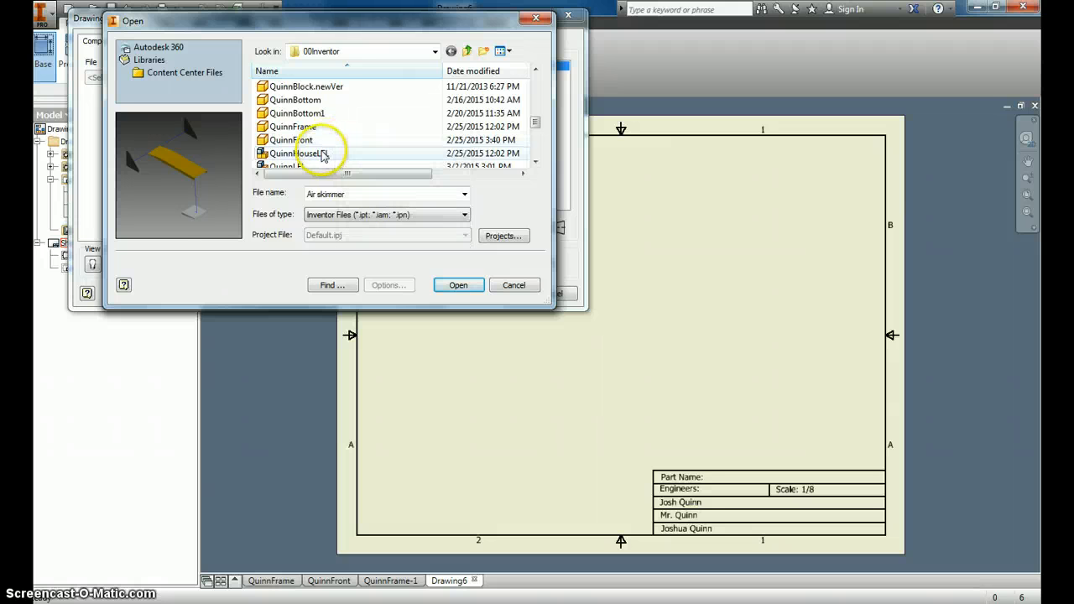
click(307, 128)
double_click(307, 128)
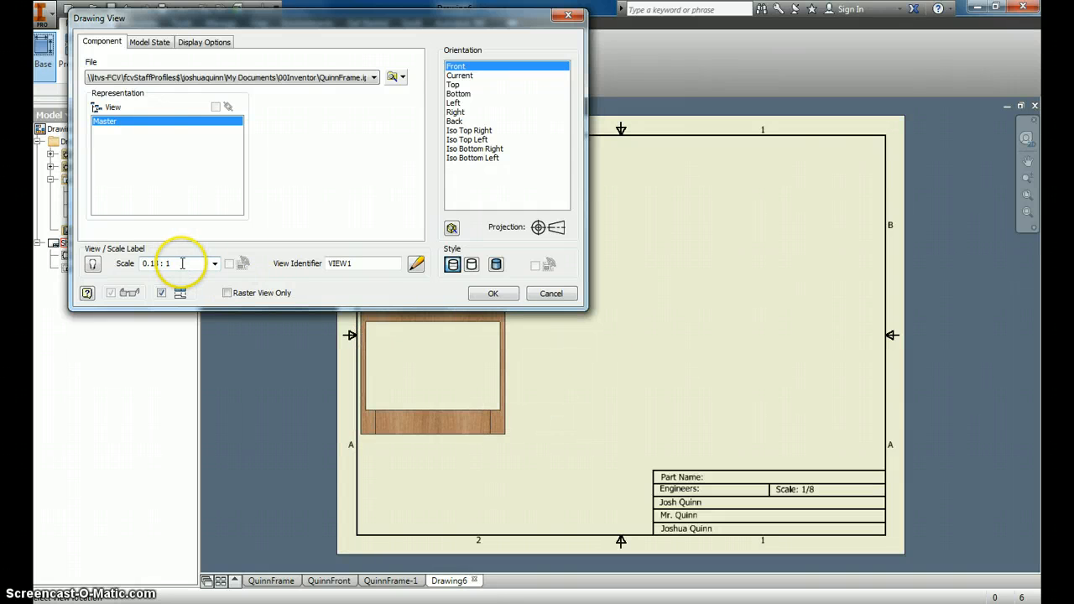
Set the base view's scale to 1/8 and place the front view in the lower-left area of the sheet
drag(182, 264, 135, 264)
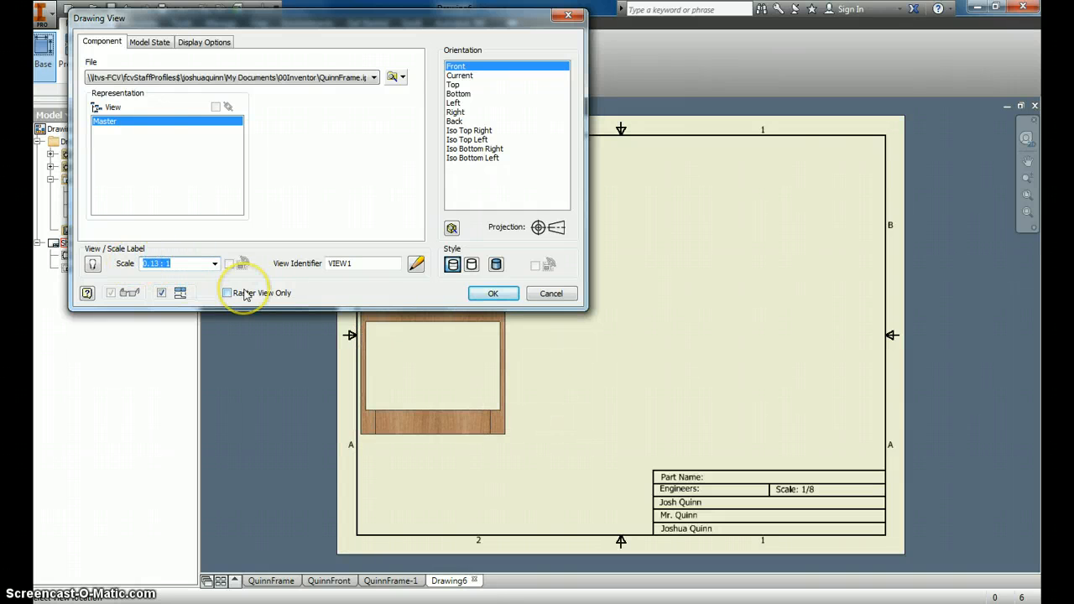
text(1/8)
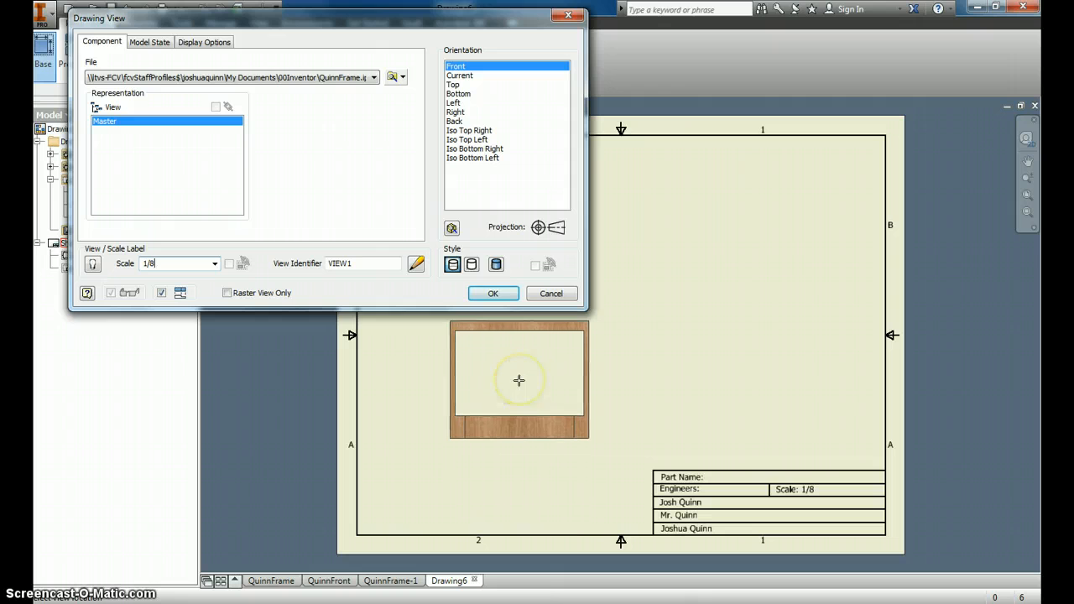
click(518, 381)
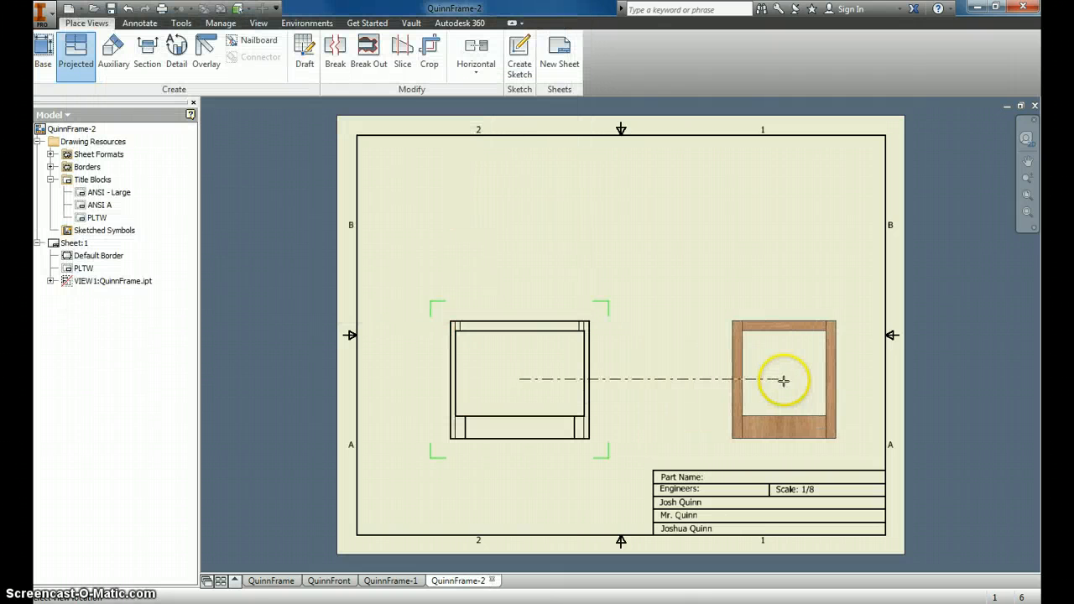
Create projected views from the front view: a side view beside it, a top view above it and an isometric view at the upper right
click(775, 381)
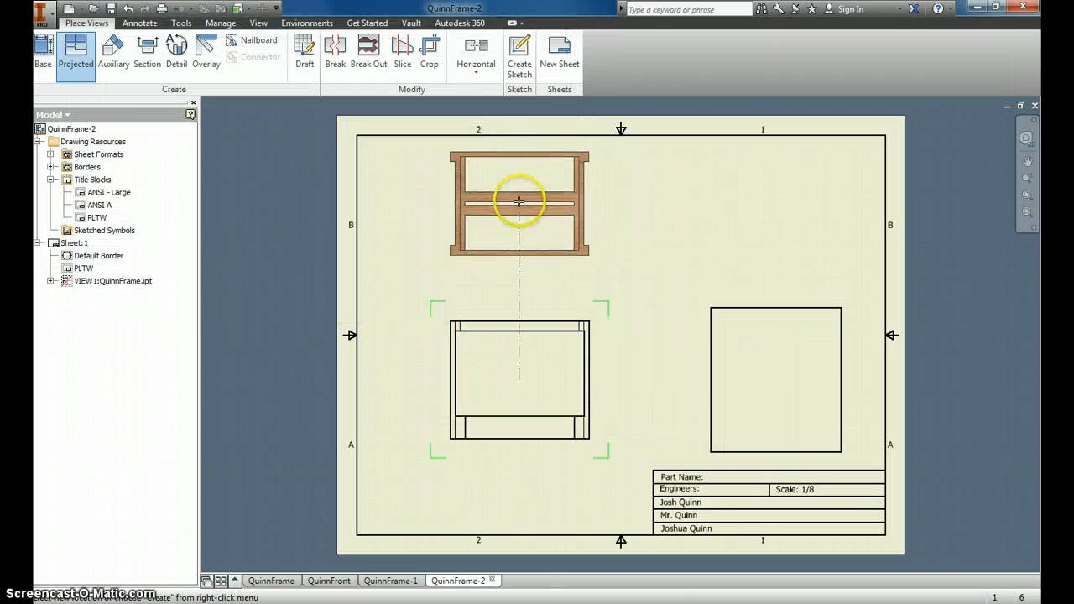
click(520, 217)
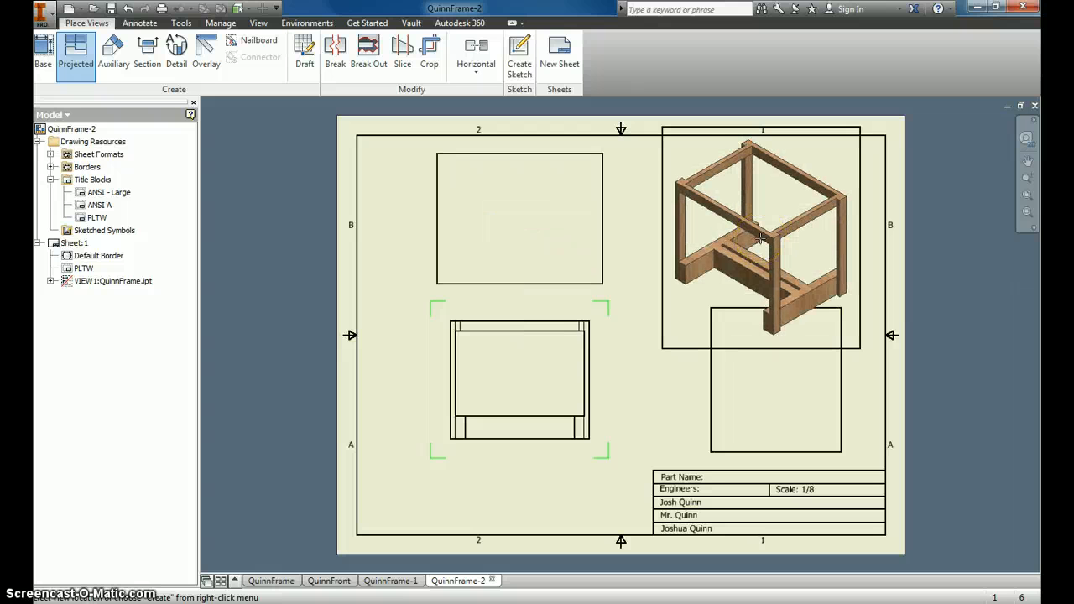
right_click(759, 238)
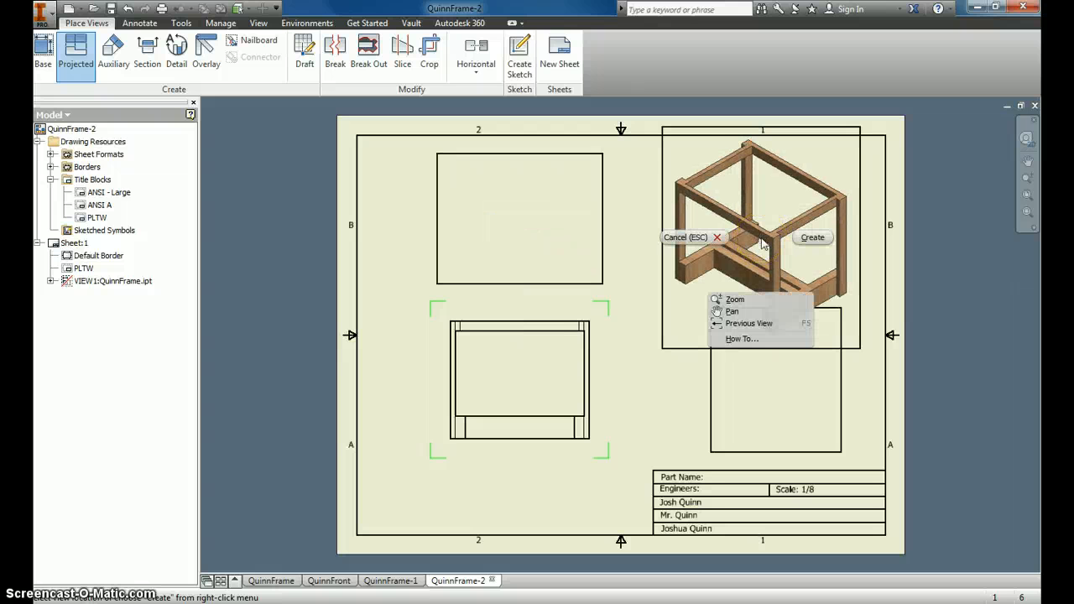
click(809, 237)
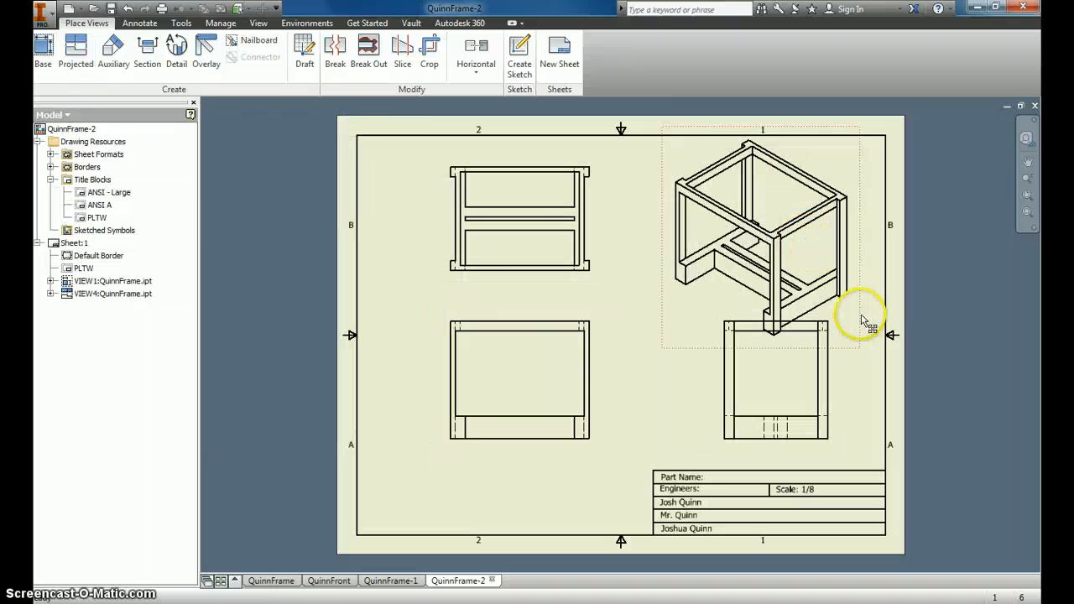
Move the front view down and to the left on the sheet to open space between the views
click(577, 457)
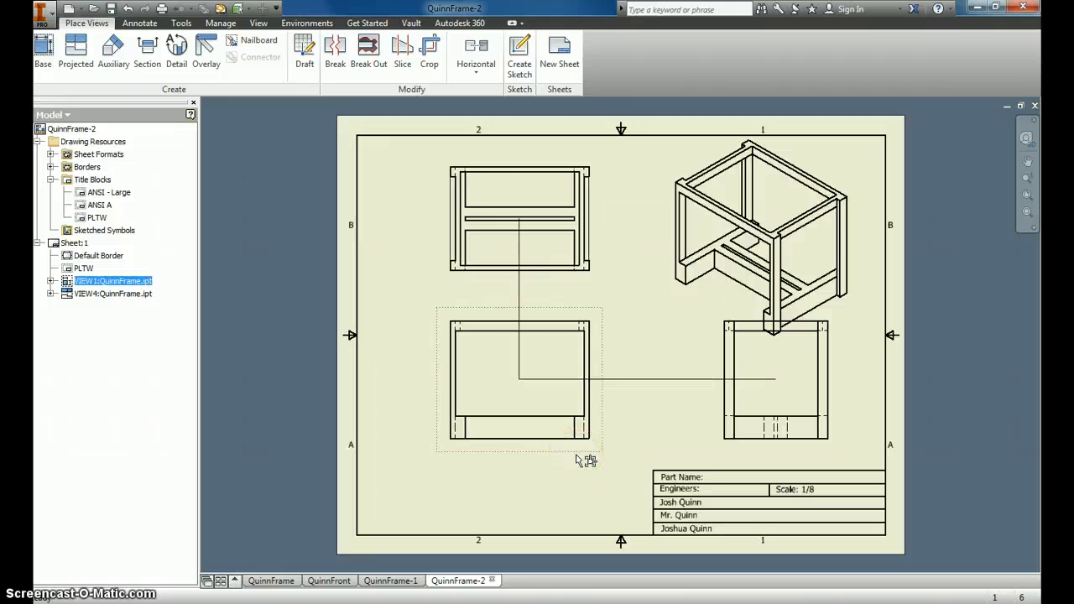
drag(576, 462, 559, 482)
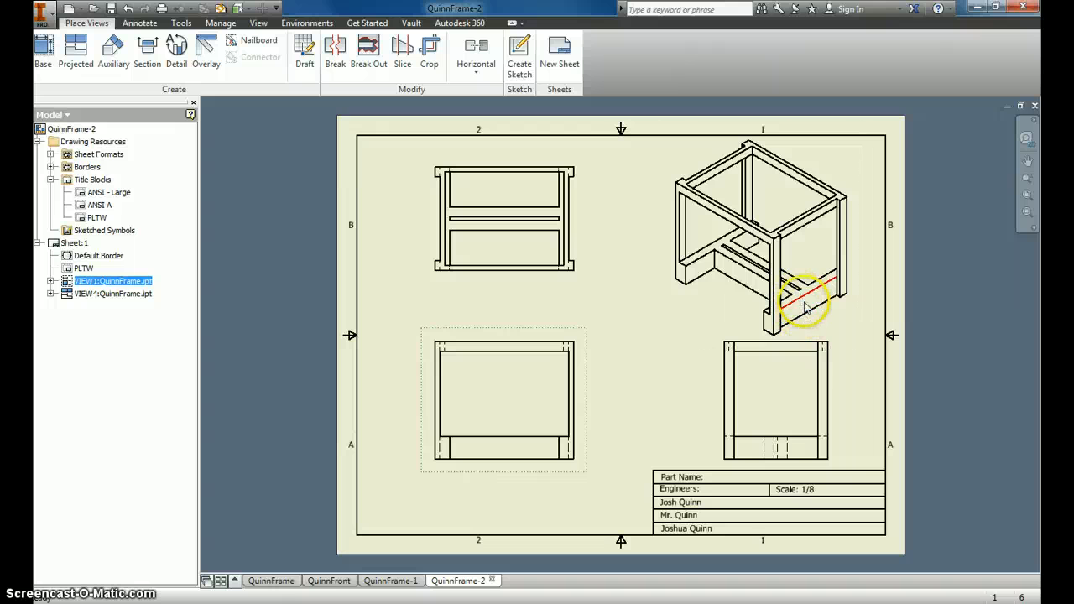
drag(562, 478, 546, 479)
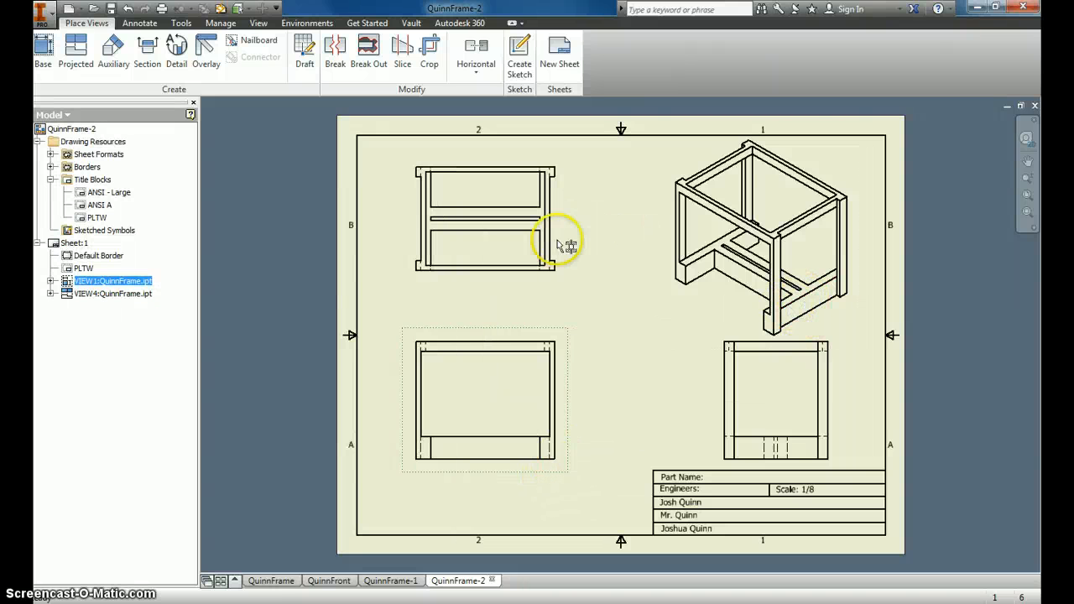
Shift the side view slightly left and adjust the top view's vertical spacing above the front view
drag(578, 274, 547, 258)
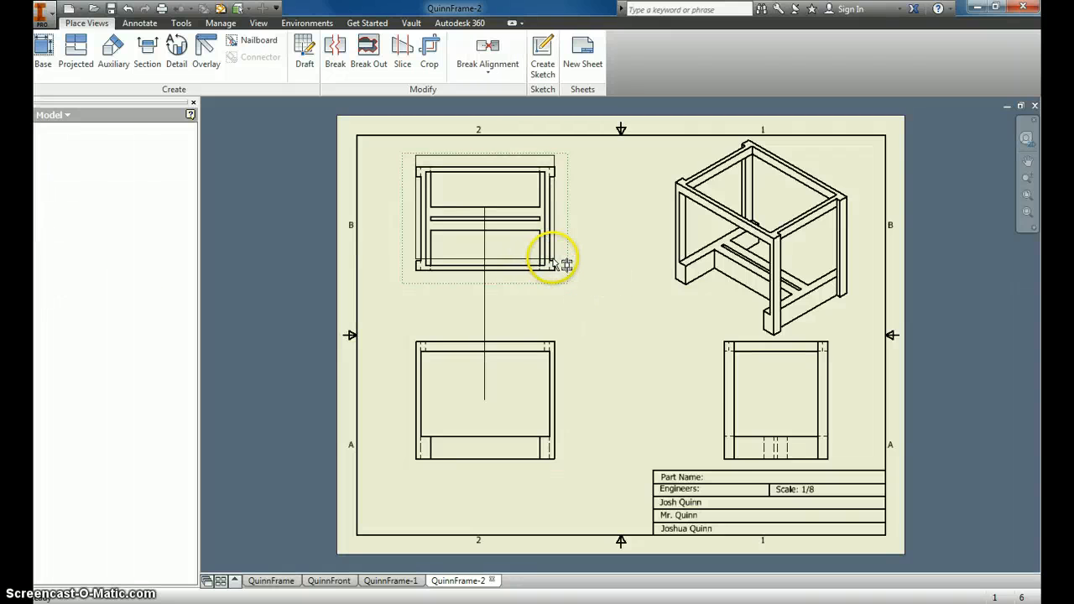
mouse_move(713, 401)
mouse_down()
mouse_move(652, 398)
mouse_move(693, 396)
mouse_up()
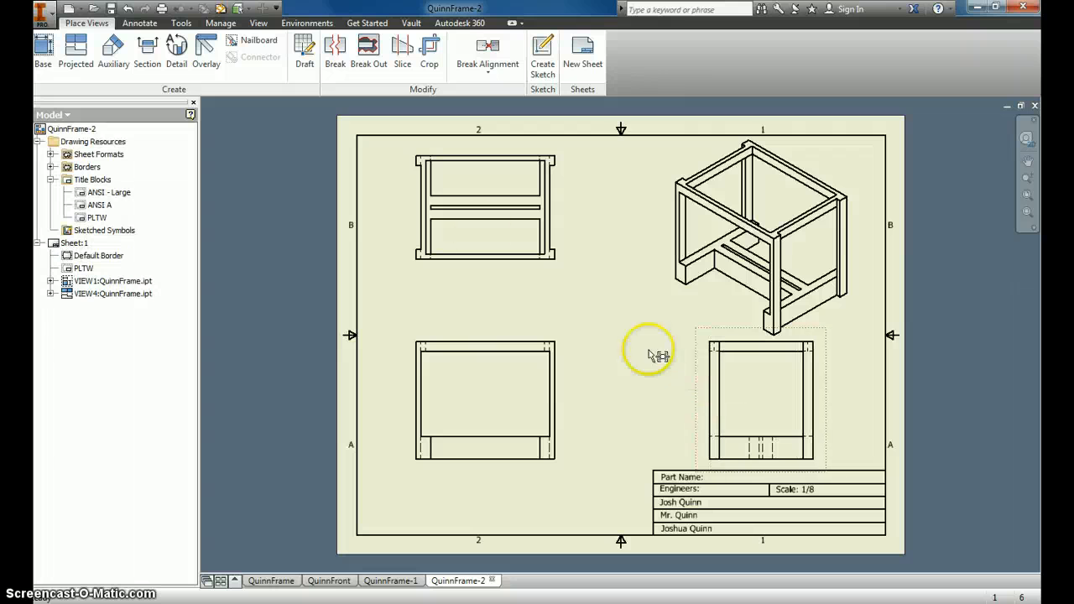
drag(561, 288, 559, 302)
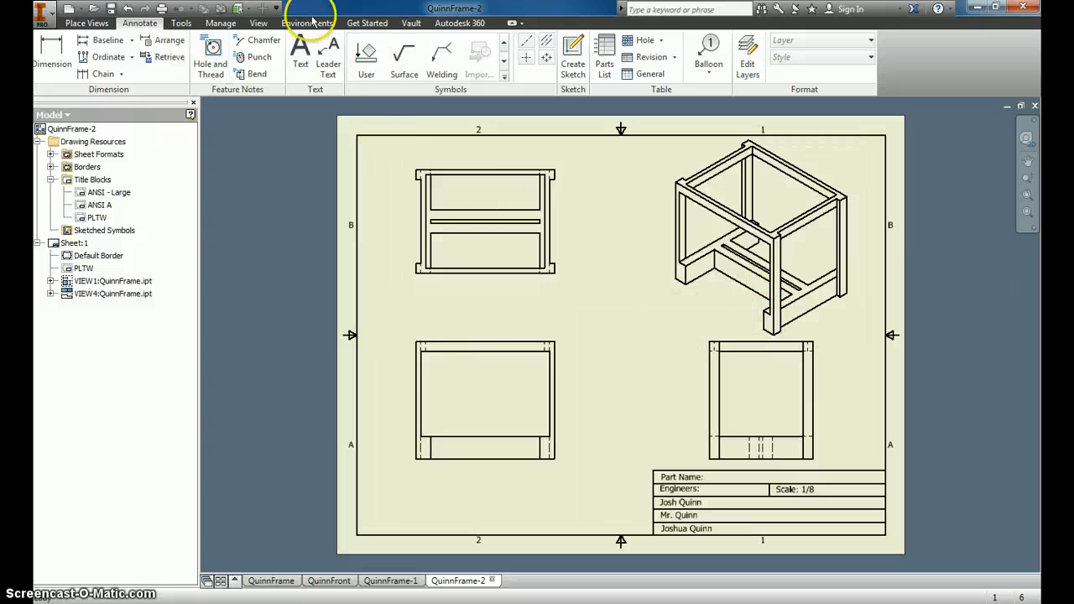
Add leader text "A" pointing to the bottom edge of the frame's lower middle crossbar in the isometric view
click(328, 60)
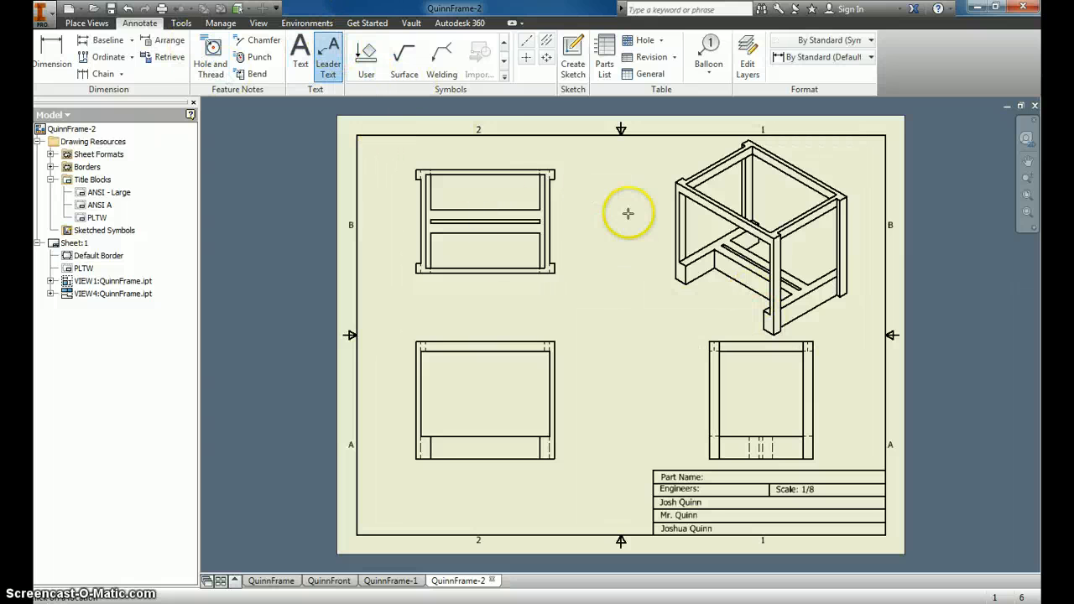
click(717, 270)
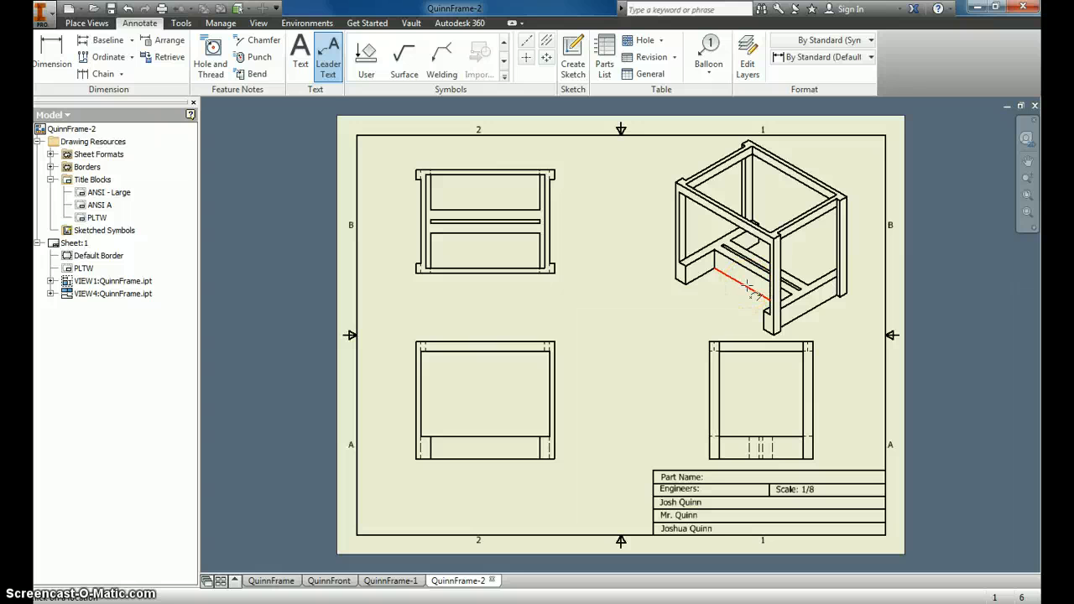
click(746, 287)
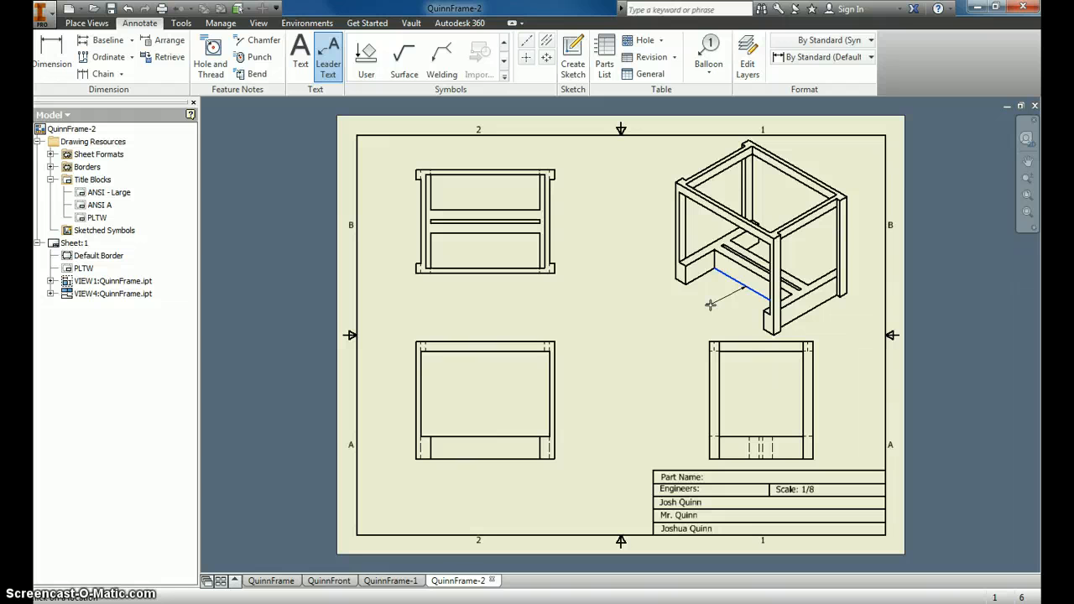
click(698, 307)
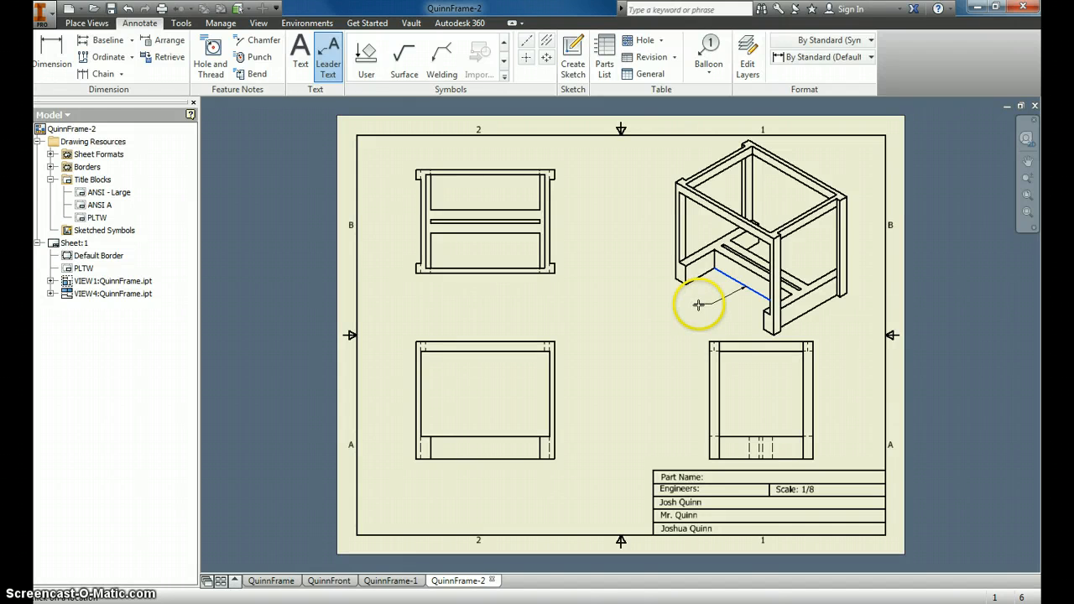
scroll(698, 305, up, 3)
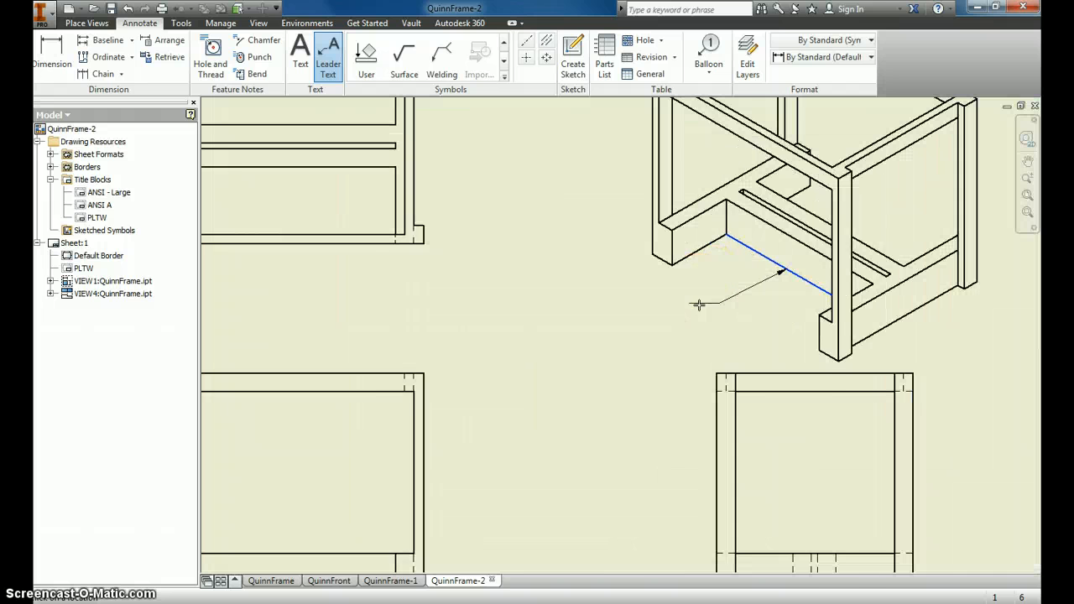
click(699, 305)
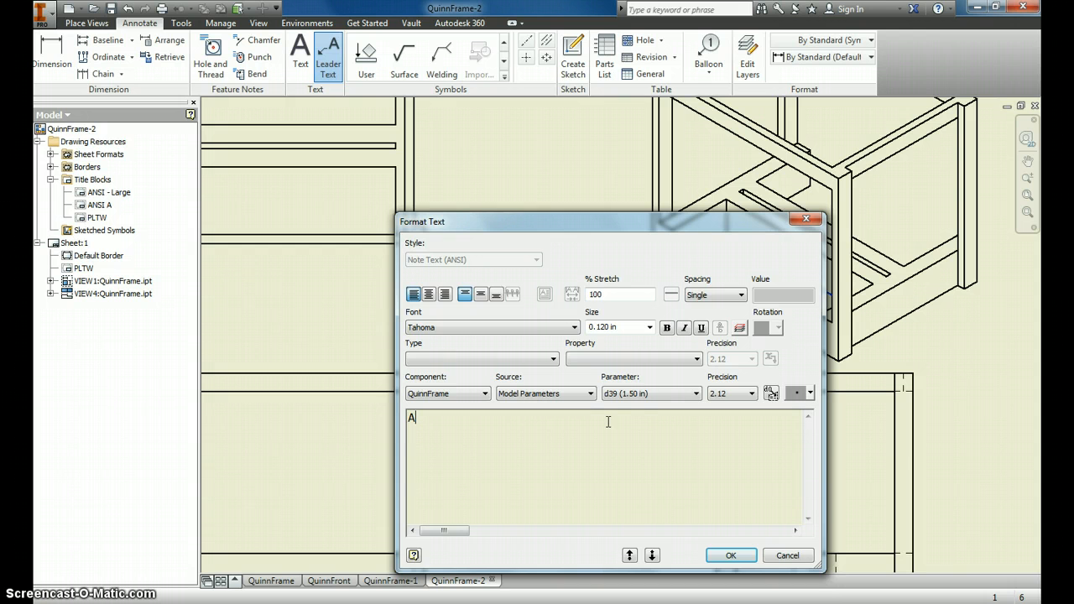
click(731, 554)
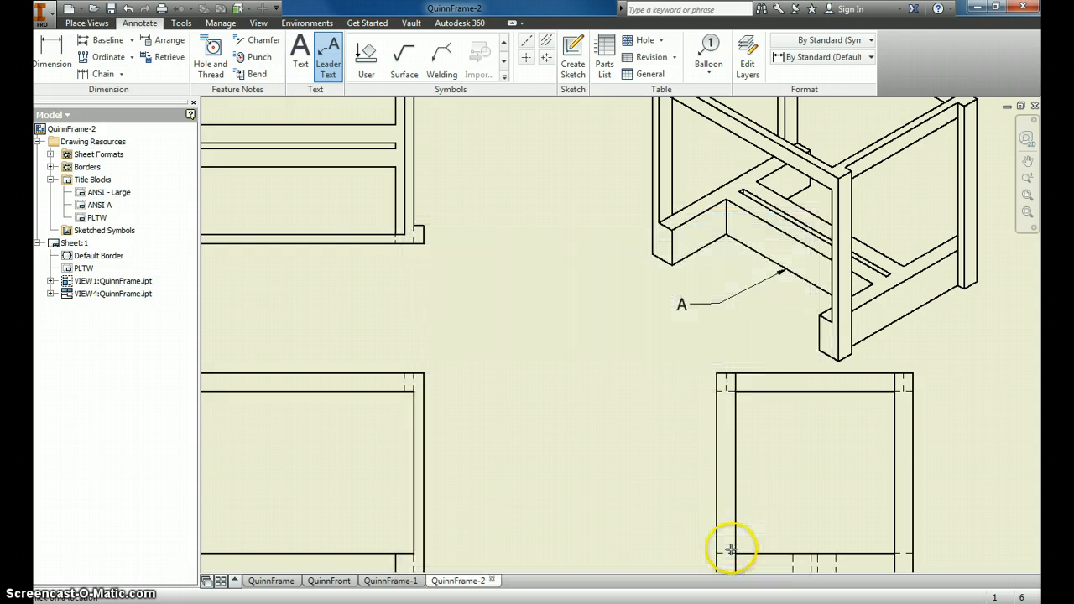
key(Escape)
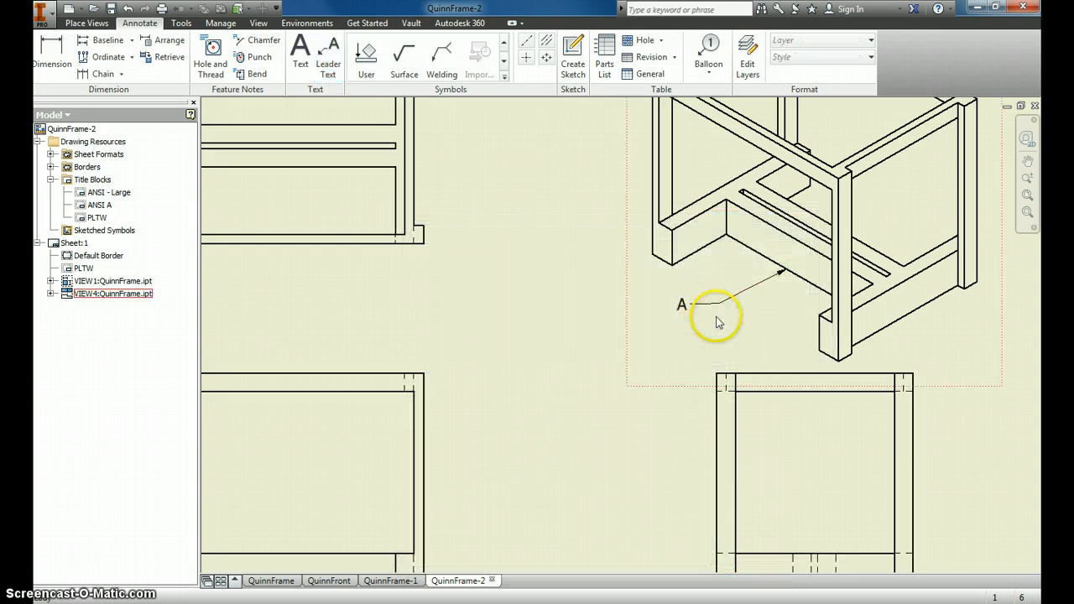
Move the "A" label slightly left and straighten the horizontal part of its leader
click(710, 303)
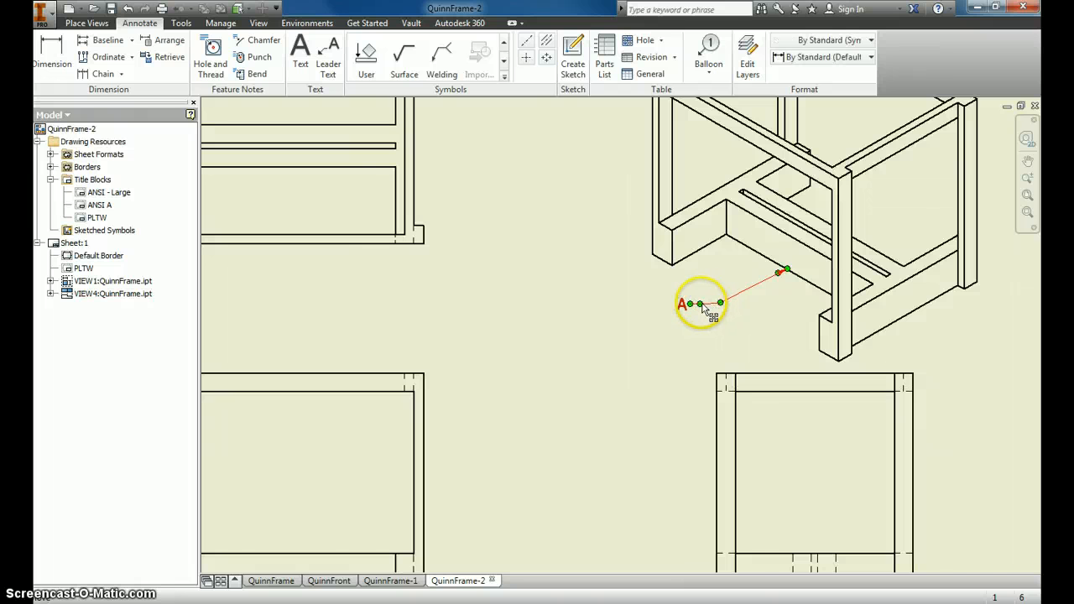
drag(703, 307, 694, 310)
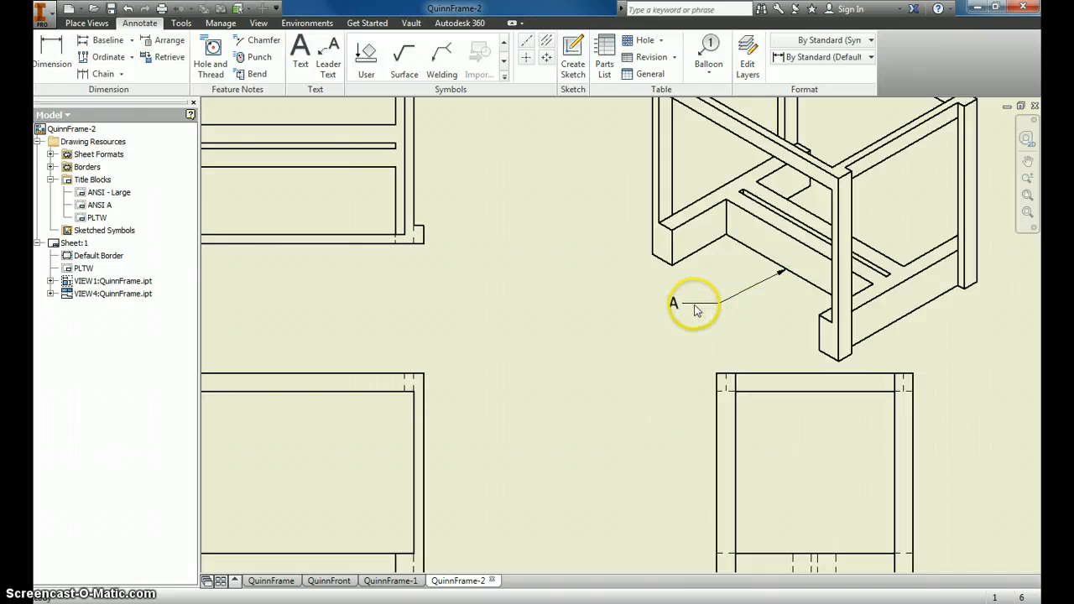
click(748, 346)
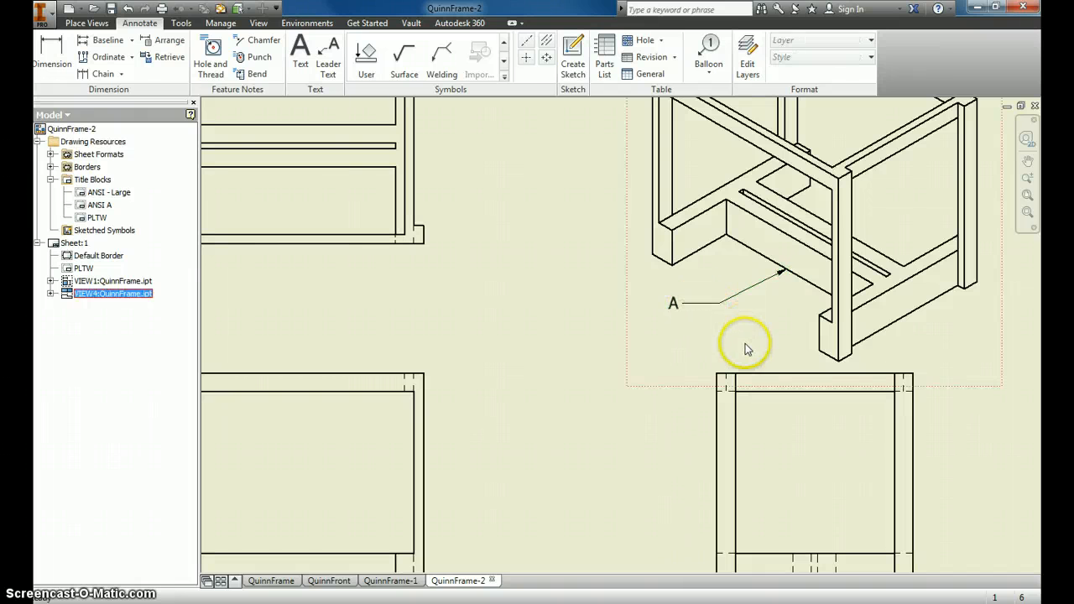
Add leader text "B" pointing to the bottom edge of the frame's lower right side rail in the isometric view
click(334, 54)
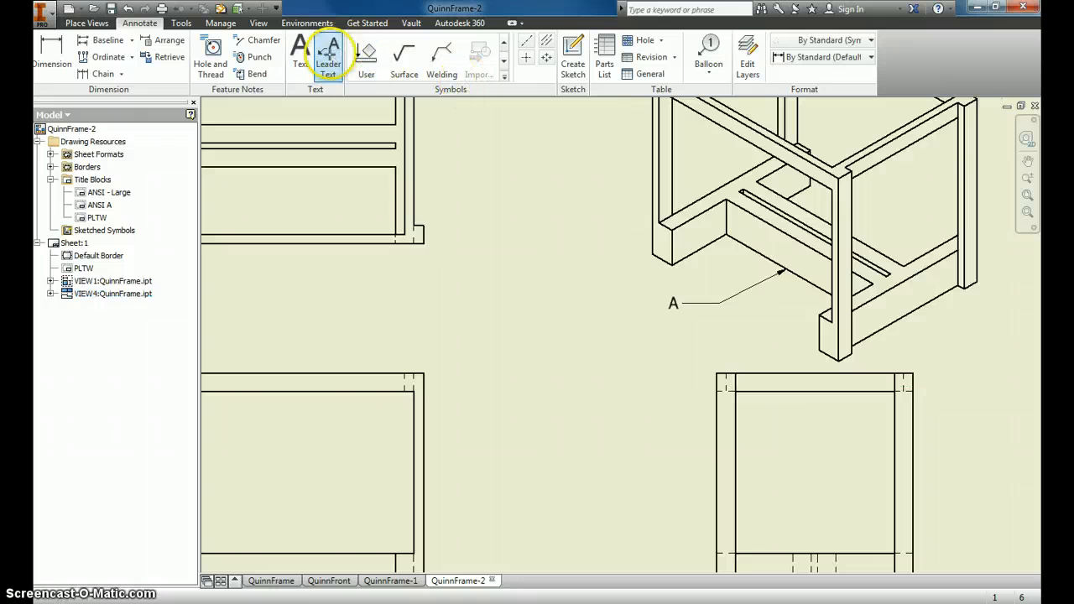
click(907, 316)
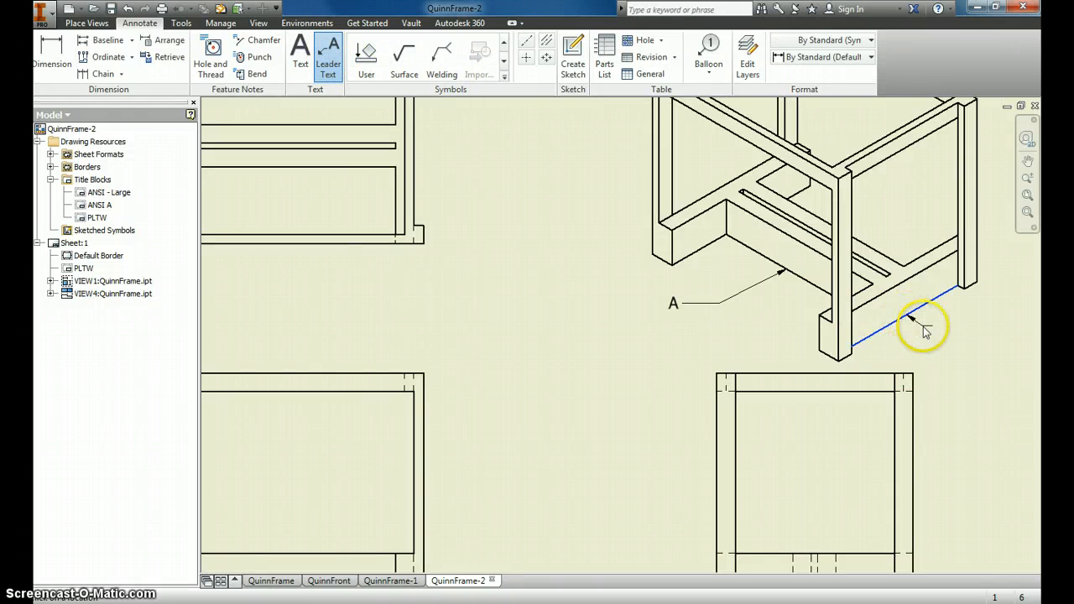
click(977, 361)
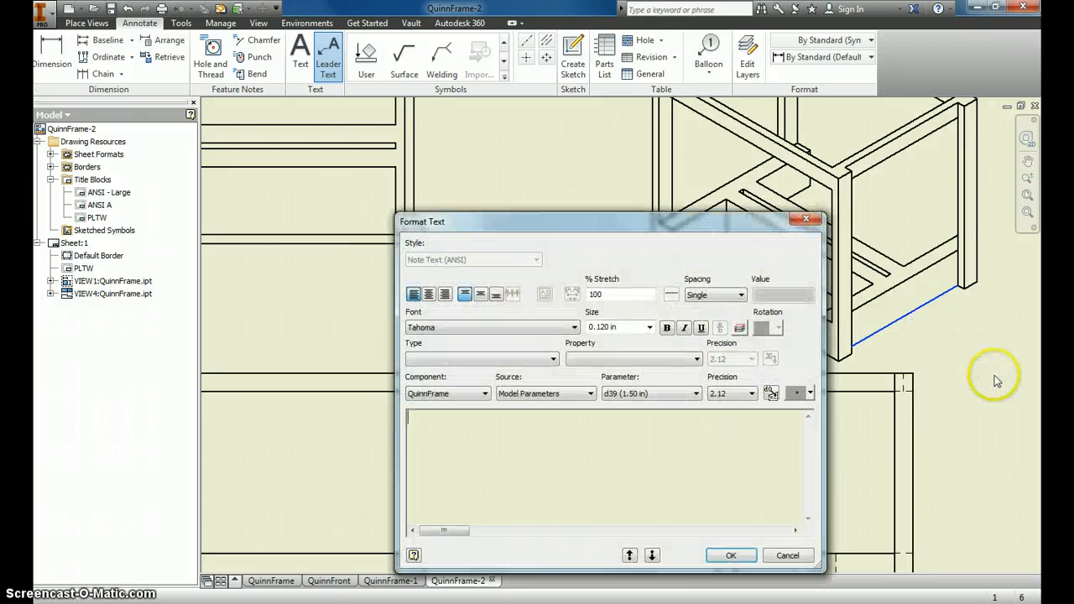
click(706, 432)
text(B)
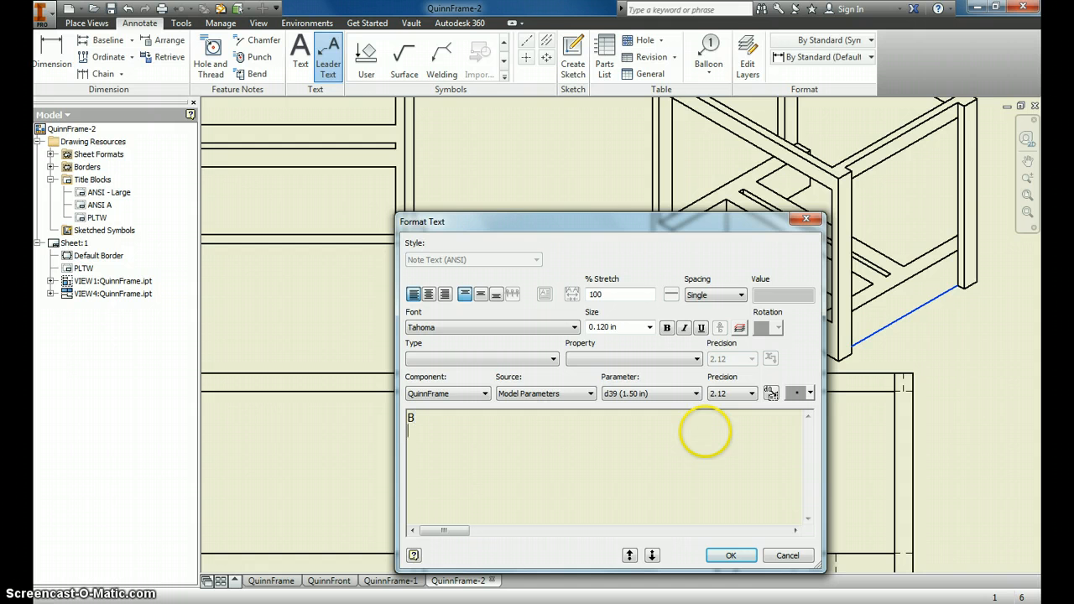
click(731, 556)
scroll(980, 238, down, 5)
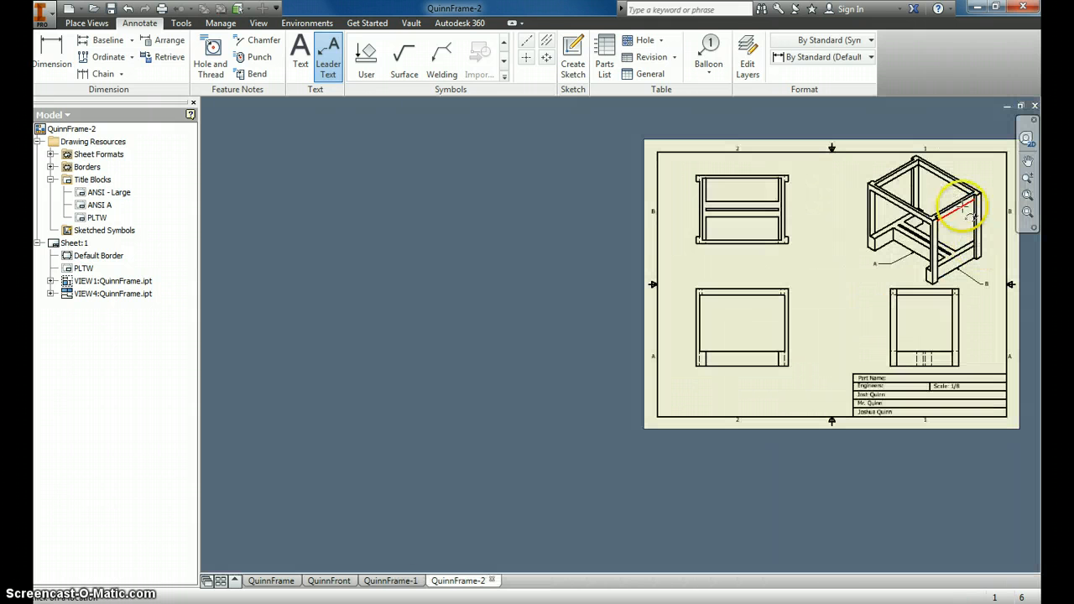
Add leader text "C" pointing to the outer edge of the frame's left vertical leg in the isometric view
click(1028, 194)
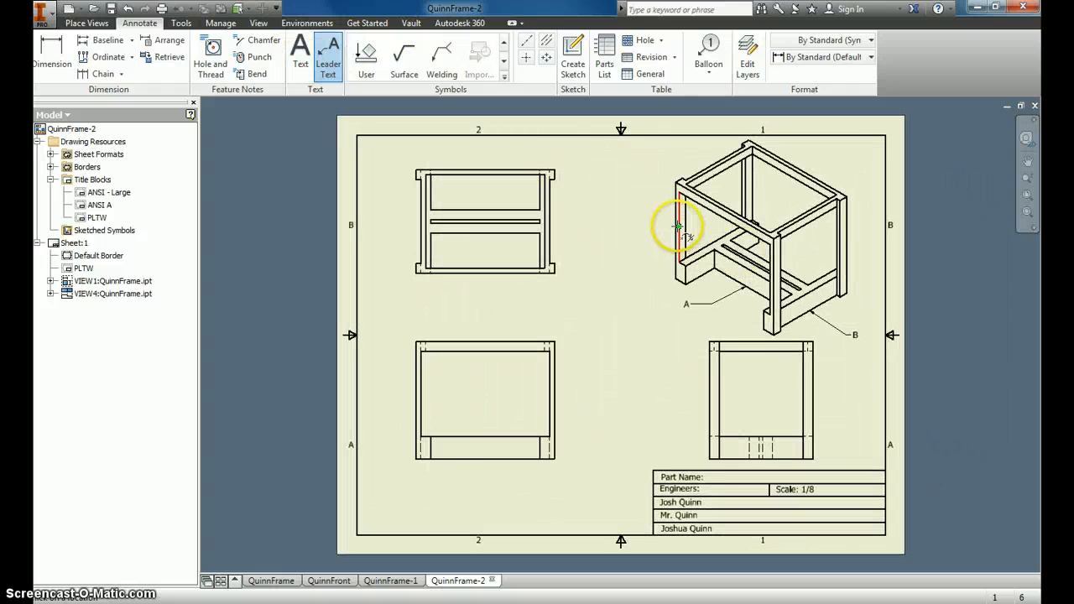
click(675, 226)
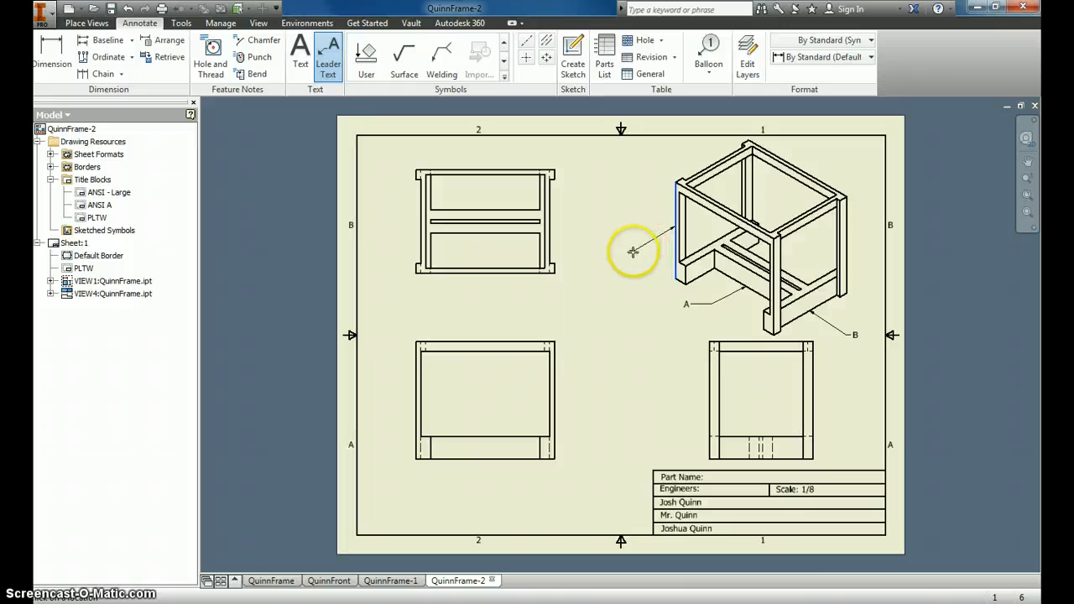
double_click(634, 256)
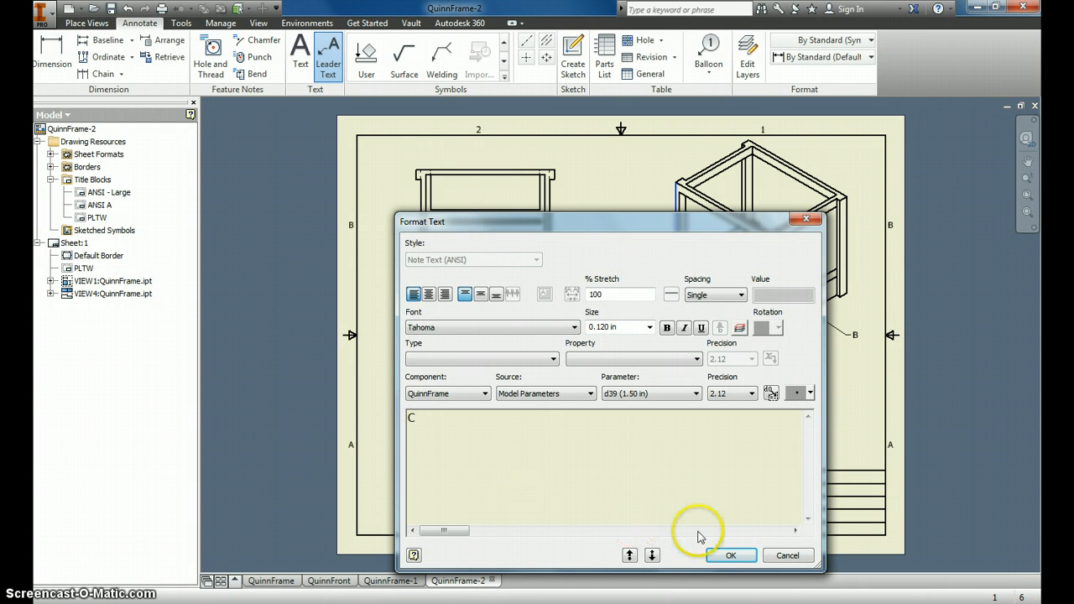
click(731, 555)
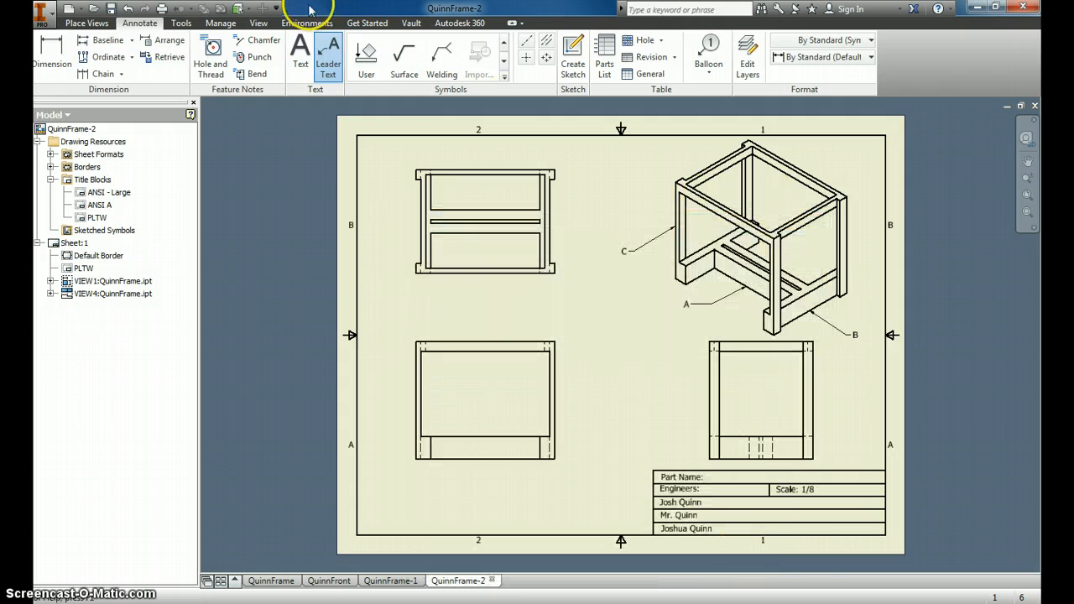
Add leader text "D" pointing to the outer top edge of the frame's upper left side rail in the isometric view
click(703, 168)
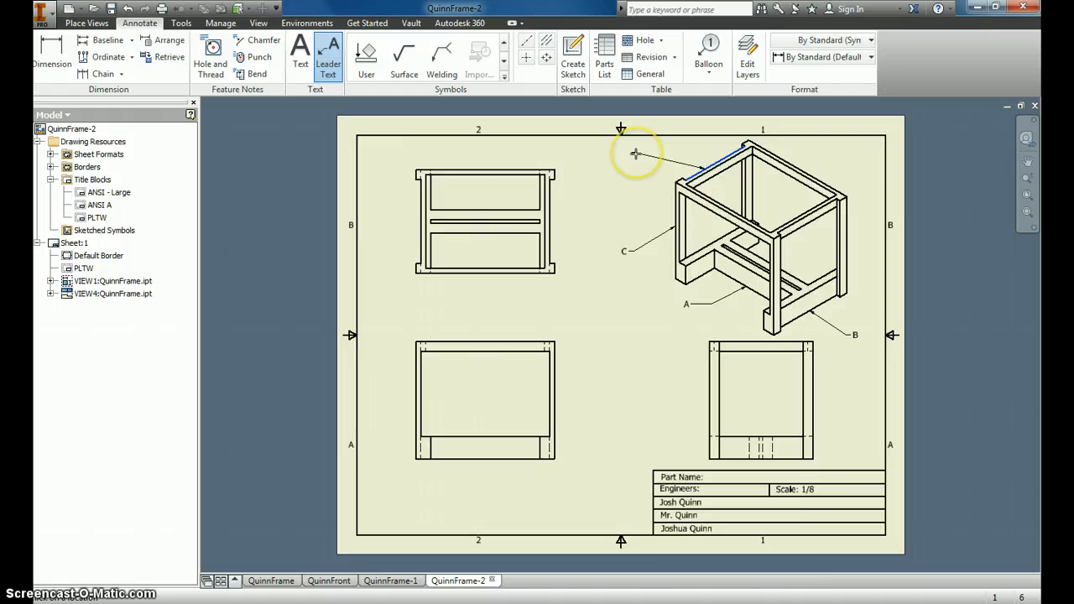
double_click(637, 154)
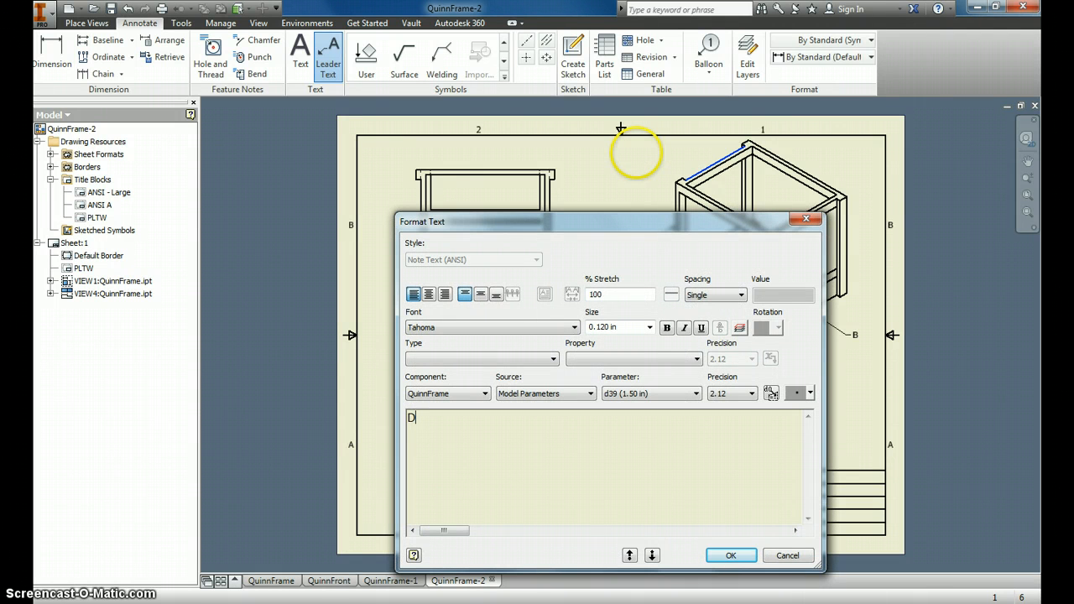
text(D)
click(731, 556)
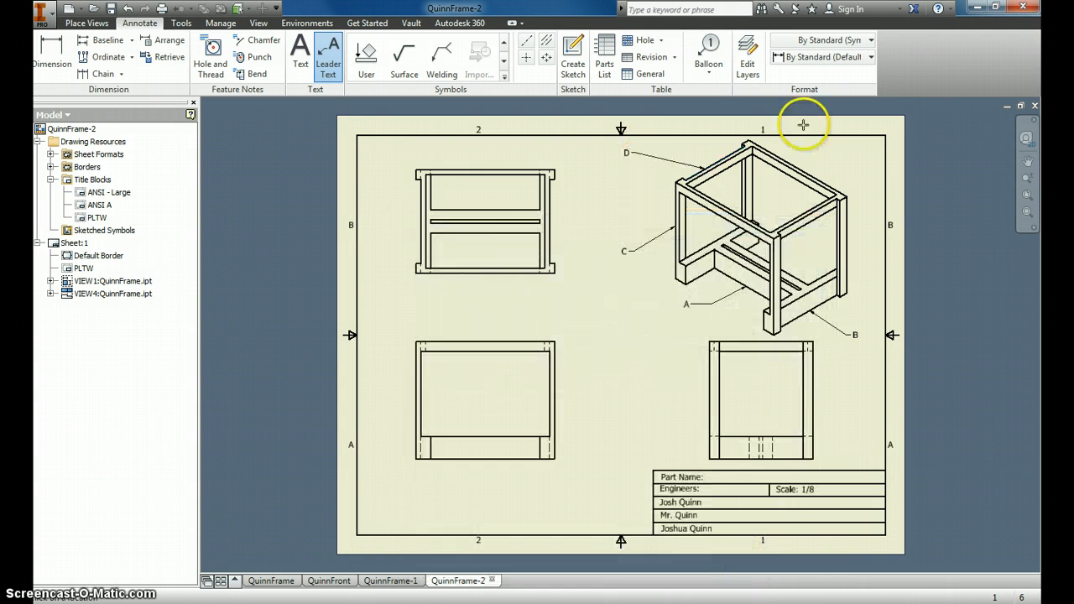
Add leader text "E" pointing to the outer top edge of the frame's upper rear rail in the isometric view
click(804, 170)
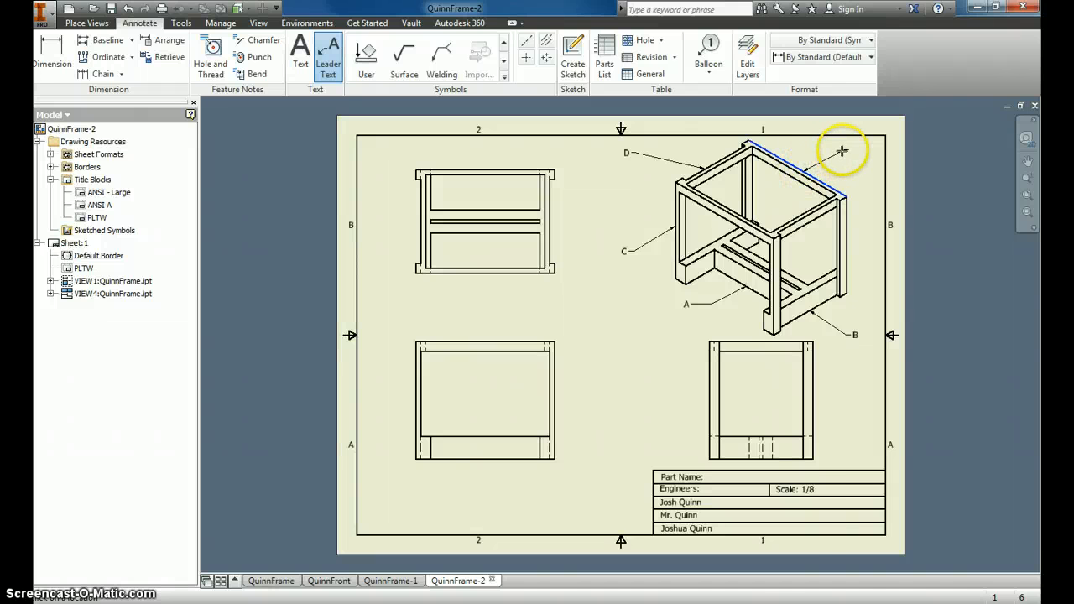
double_click(843, 151)
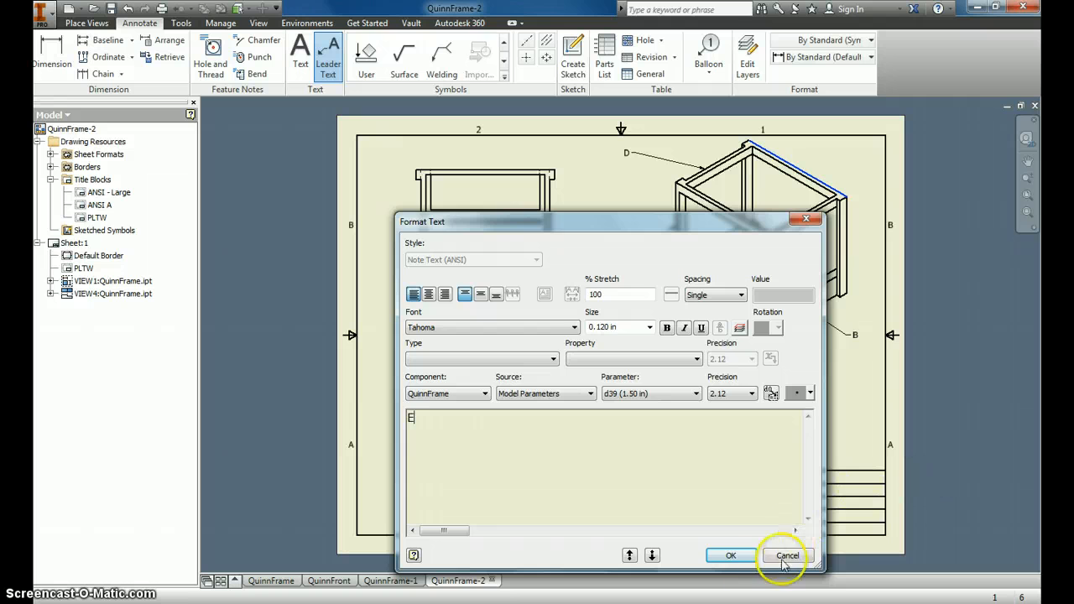
click(732, 556)
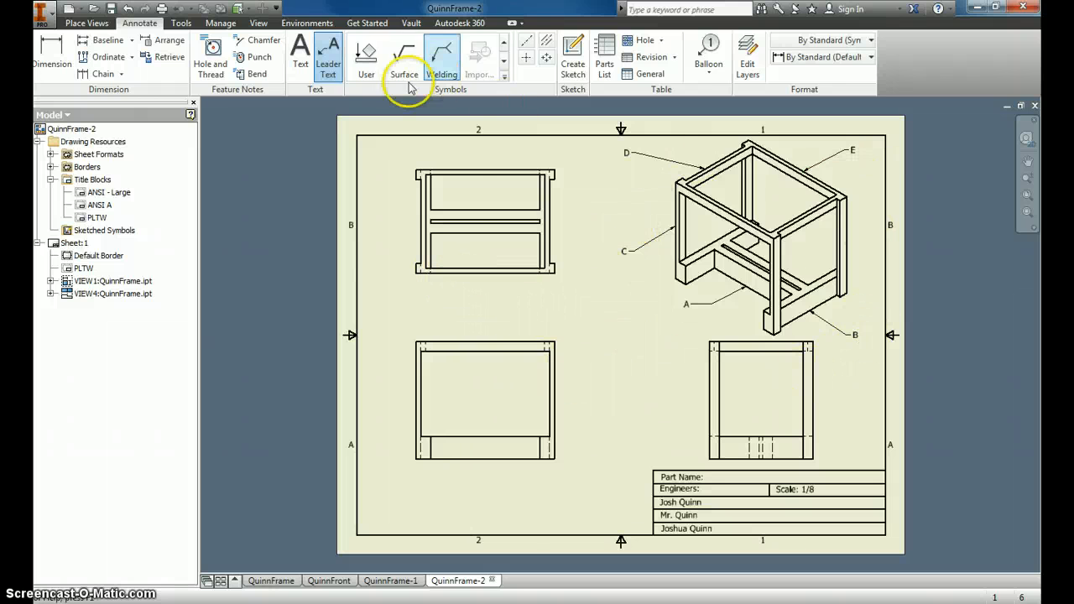
Dimension the lower crossbar's bottom edge below the front view, appending "(A)" to the dimension text
click(51, 53)
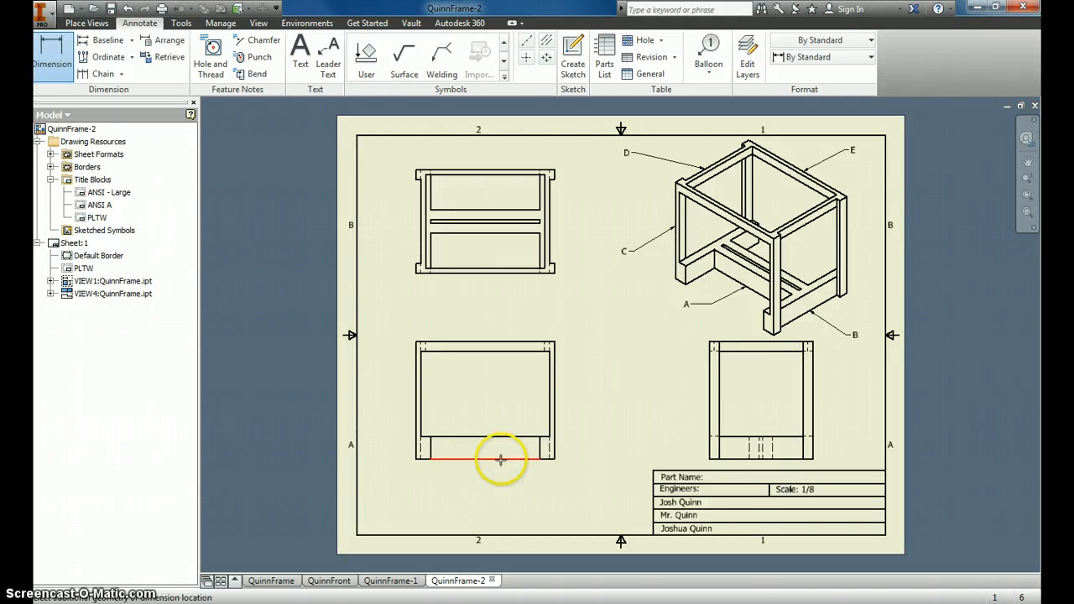
click(499, 459)
click(500, 485)
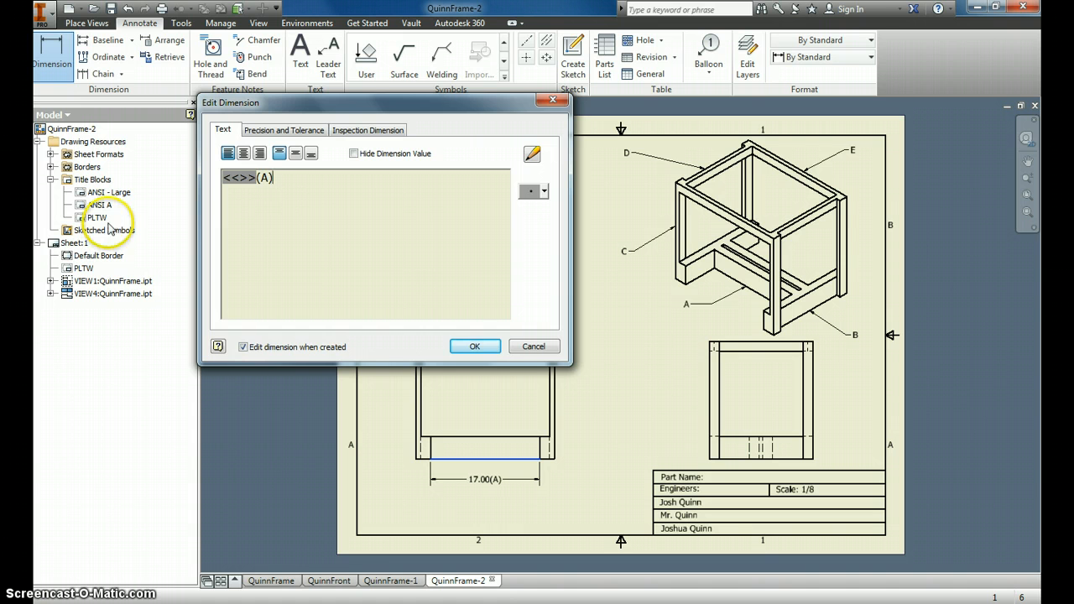
click(474, 347)
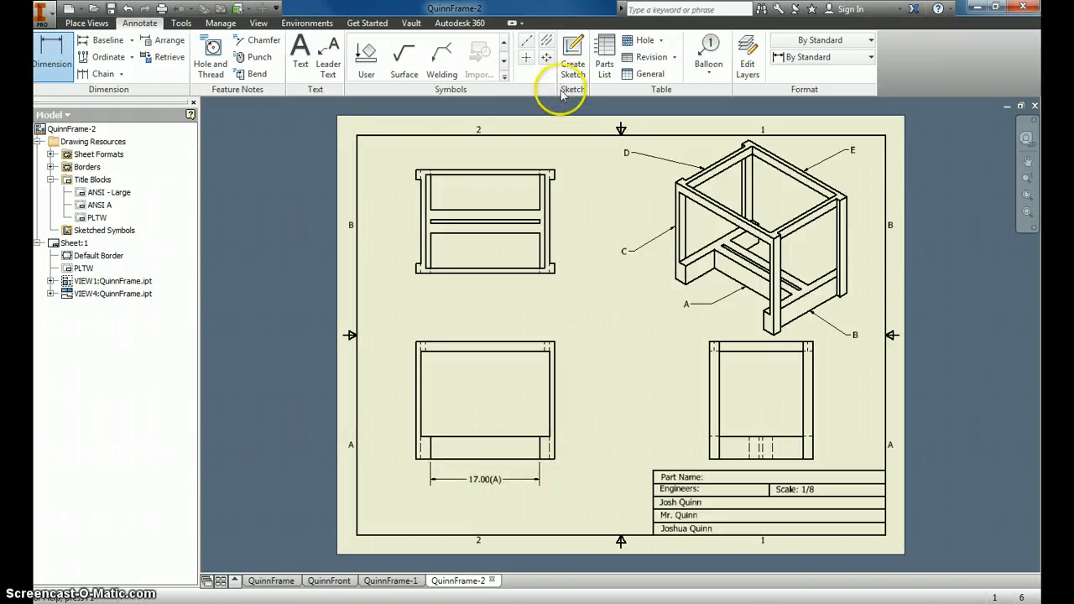
Dimension the overall depth between the top view's outer horizontal edges, with "(B)" centered on a second line of the dimension text
click(74, 67)
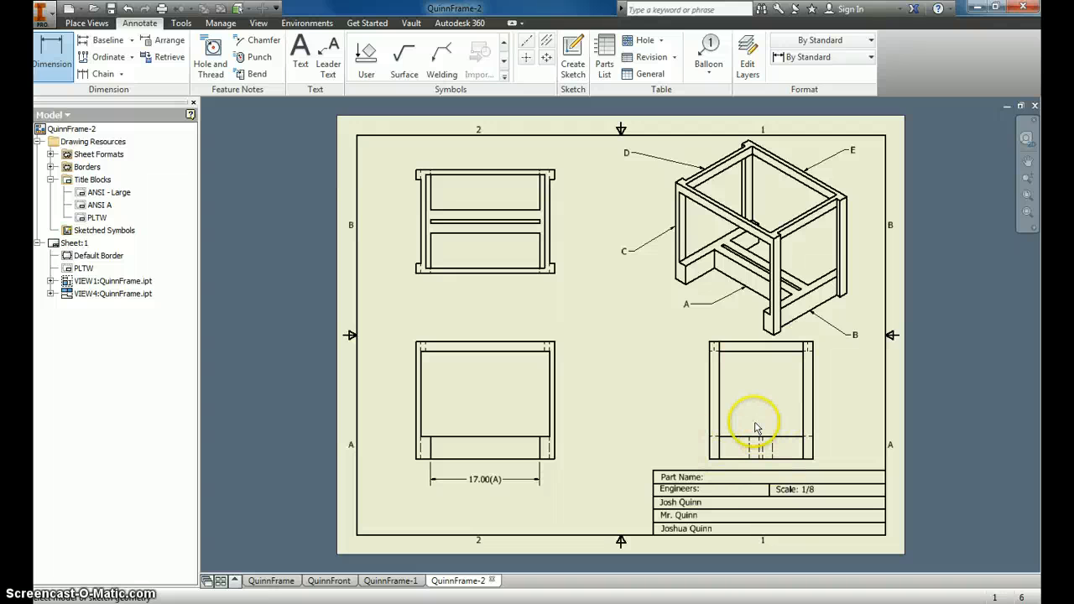
click(437, 173)
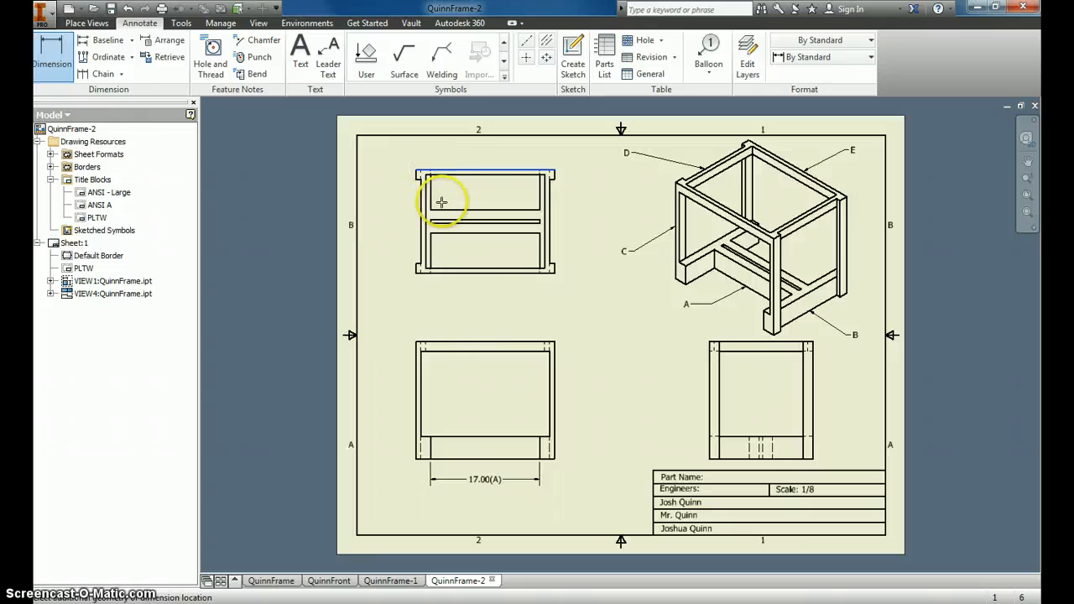
click(459, 275)
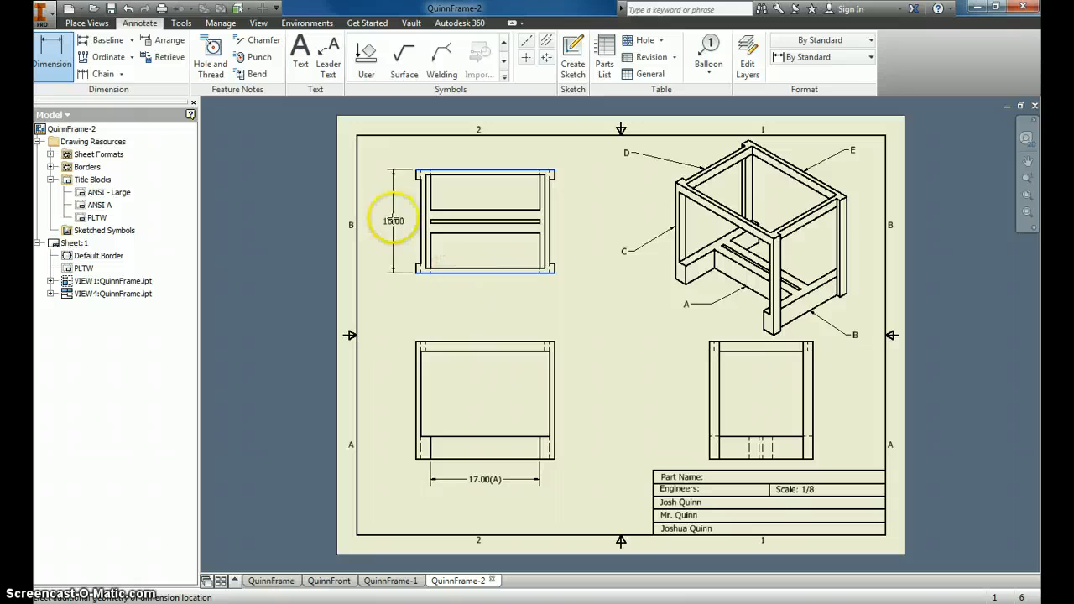
click(373, 229)
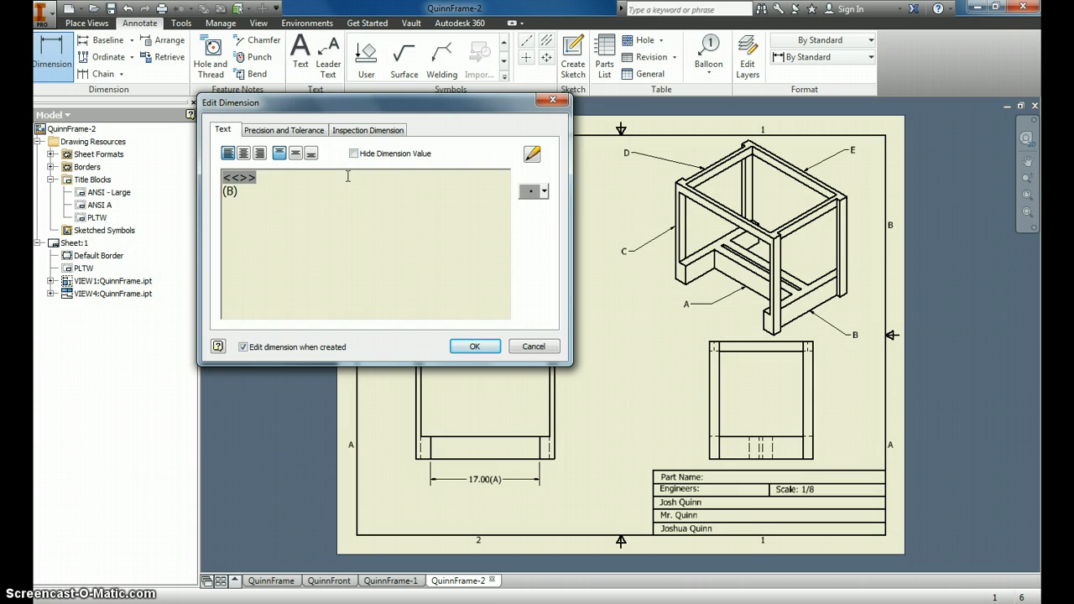
click(243, 152)
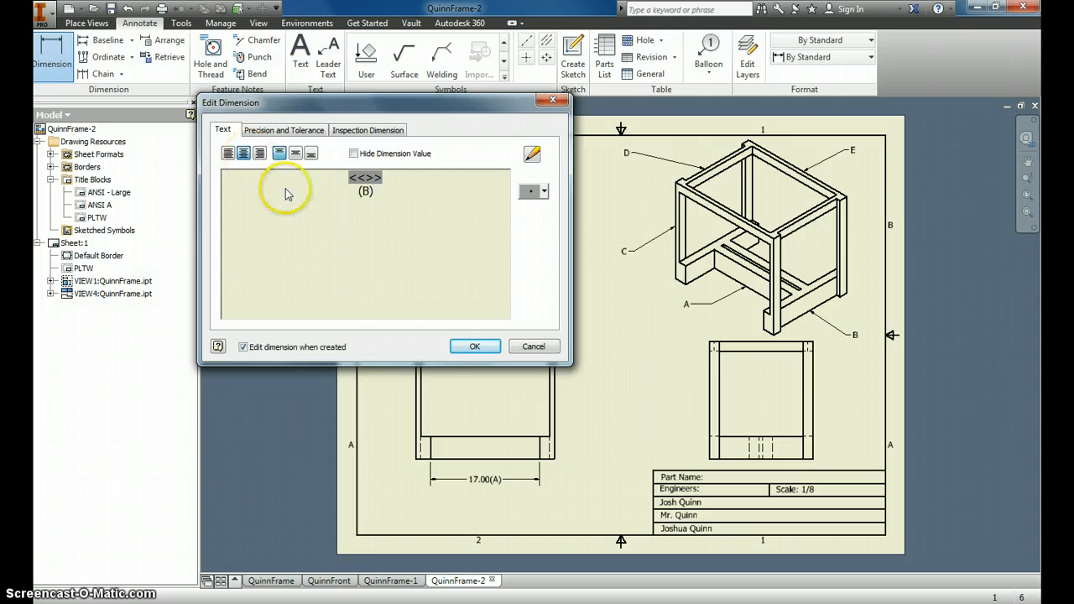
click(476, 347)
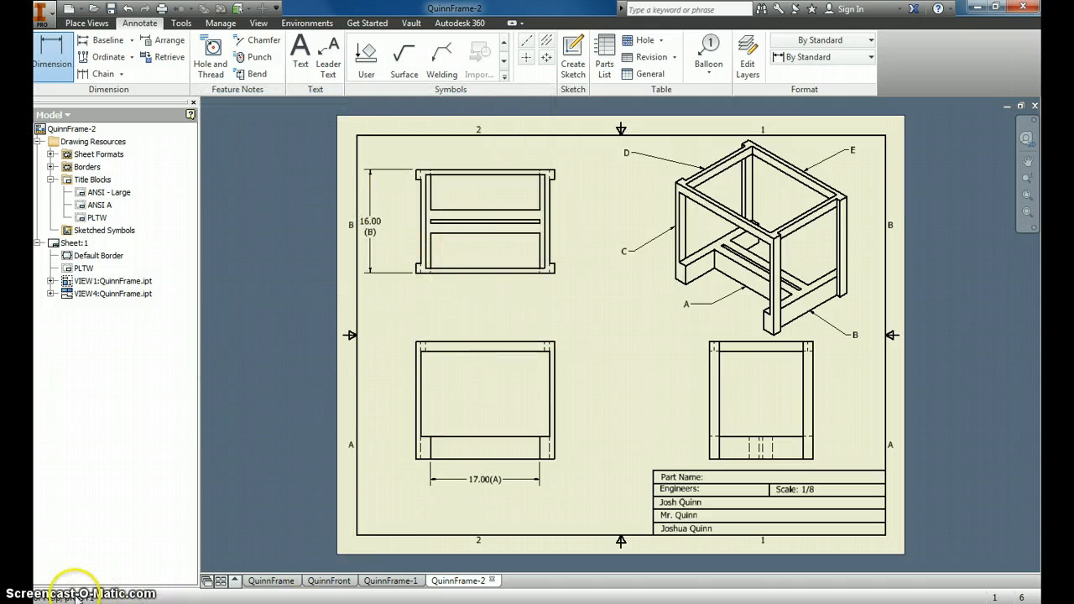
key(Escape)
Dimension the leg height along the side view's right edge, with "(C)" centered on a second line of the dimension text
click(49, 54)
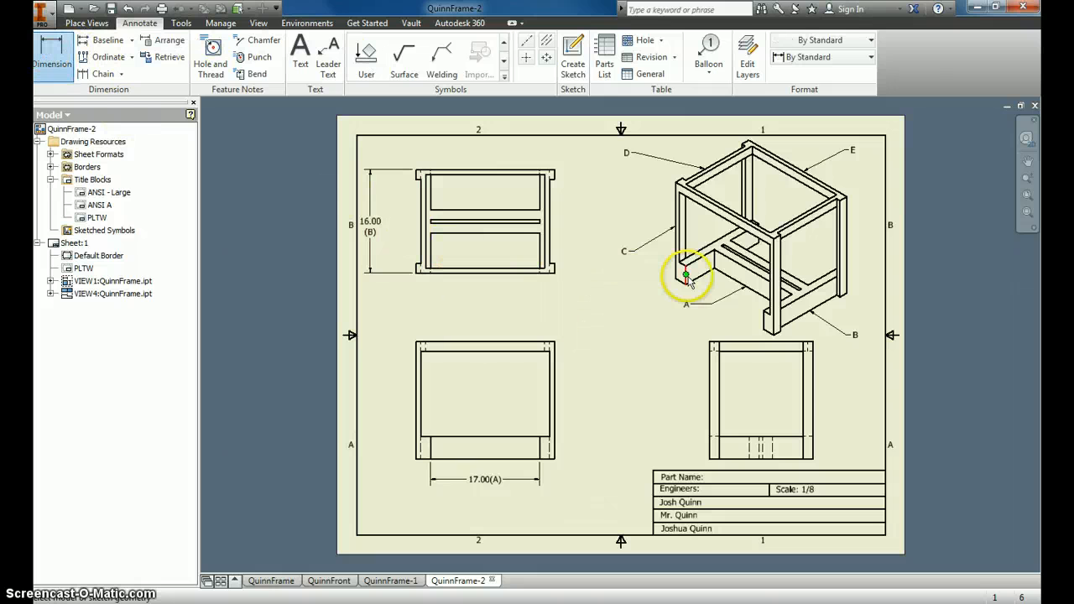
click(813, 386)
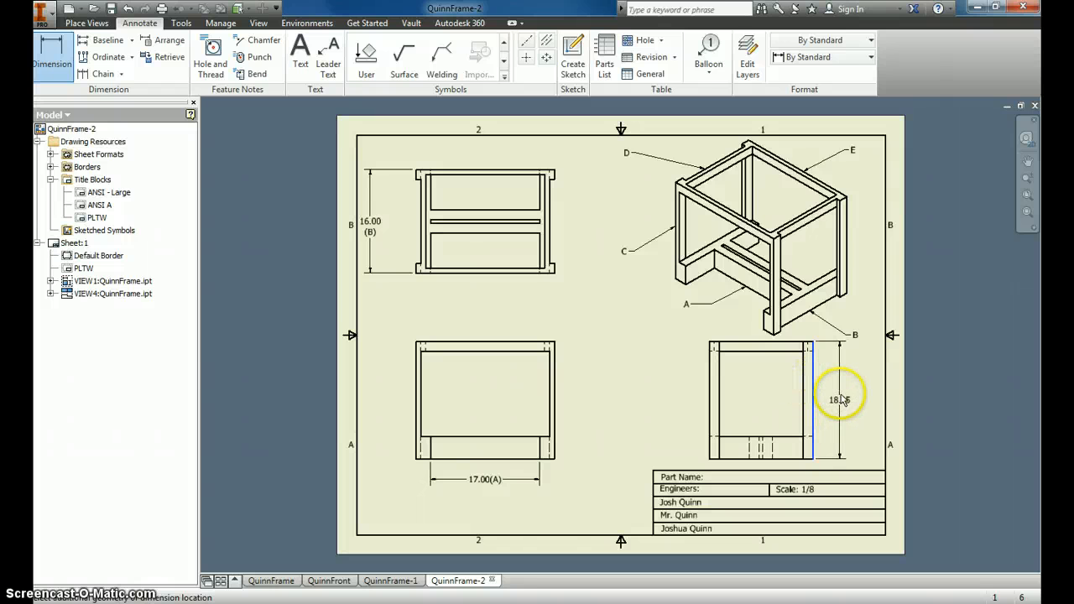
click(842, 400)
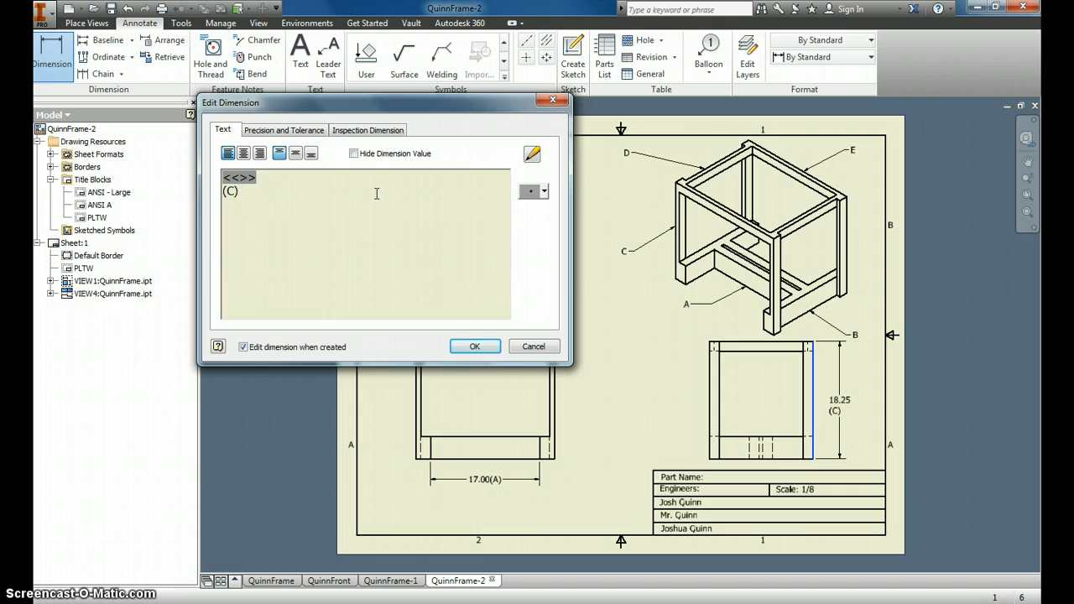
click(243, 153)
click(475, 347)
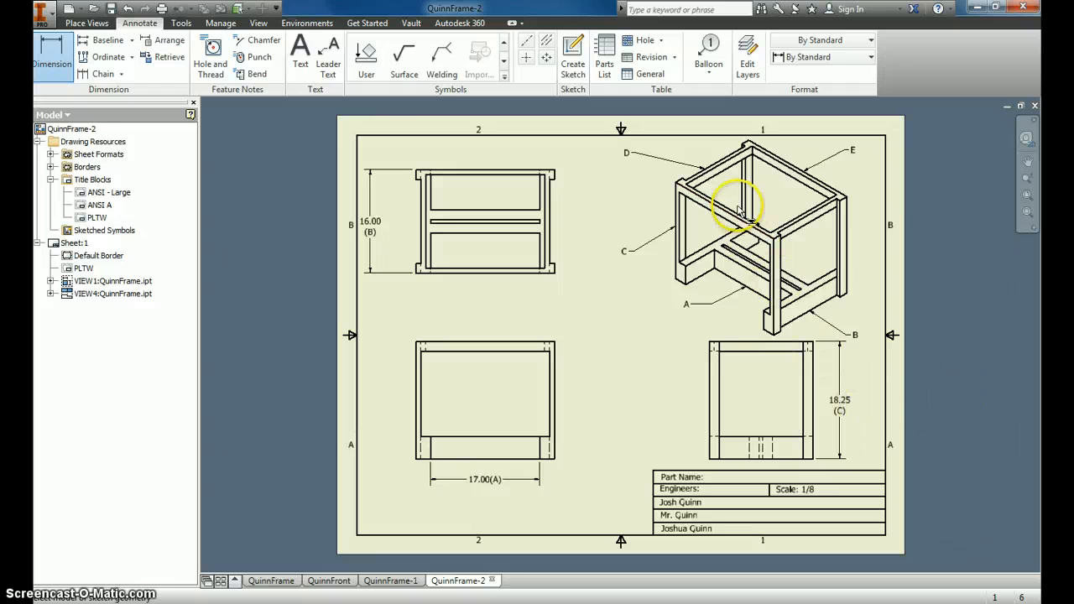
Dimension the distance between the top view's inner upper and lower rail edges, with "(D)" centered on a second line of the dimension text
click(36, 49)
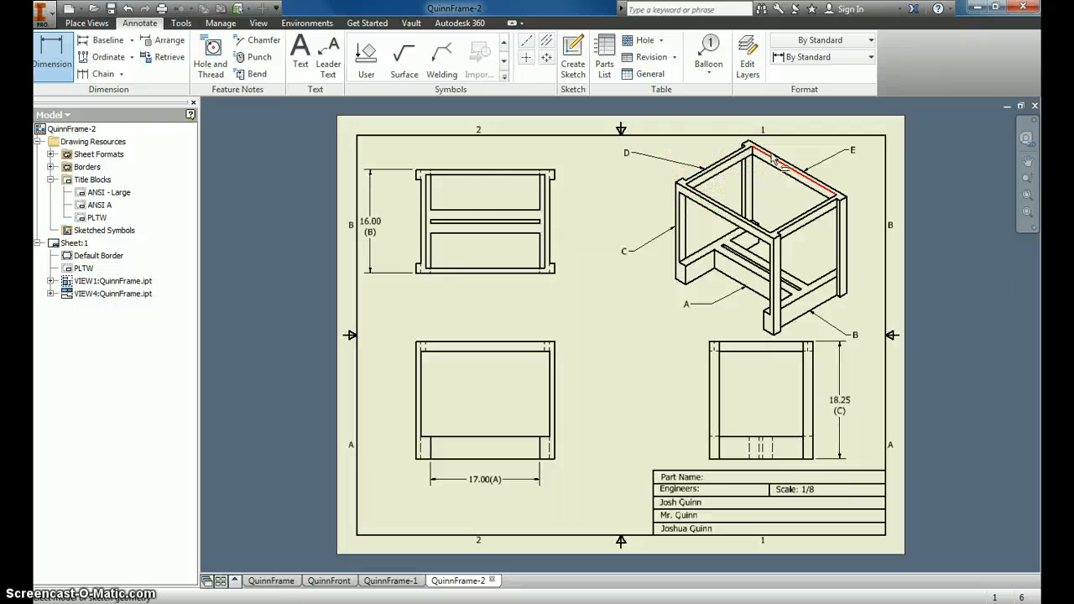
click(504, 178)
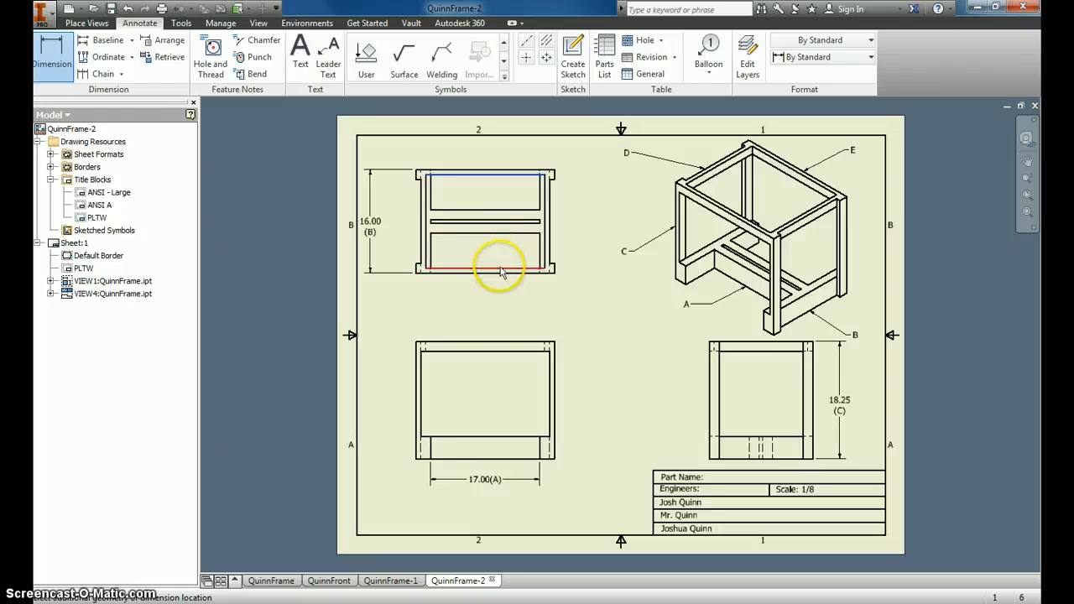
click(501, 269)
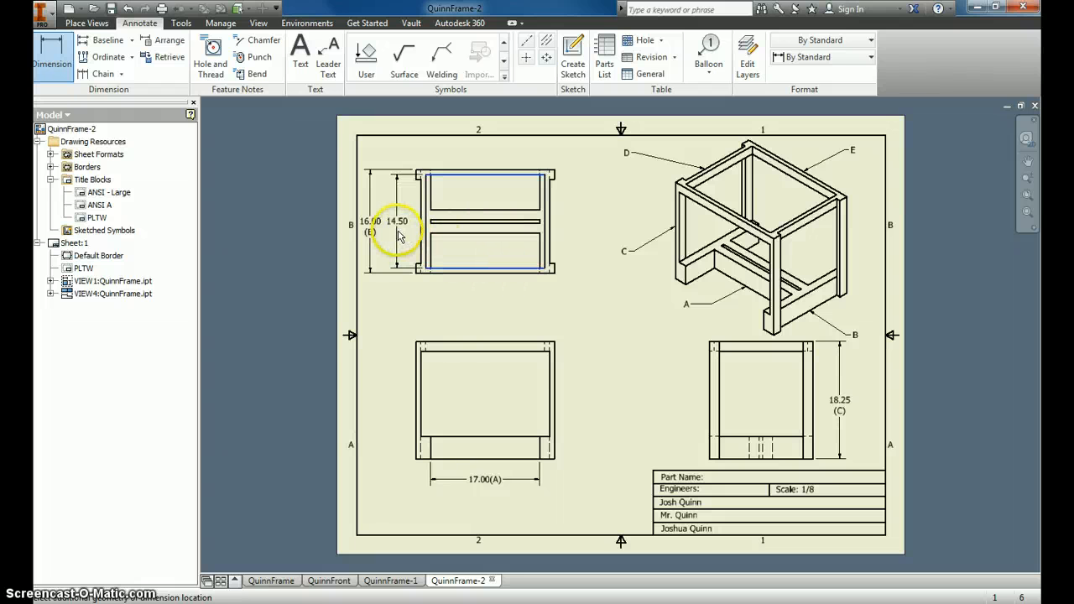
click(400, 238)
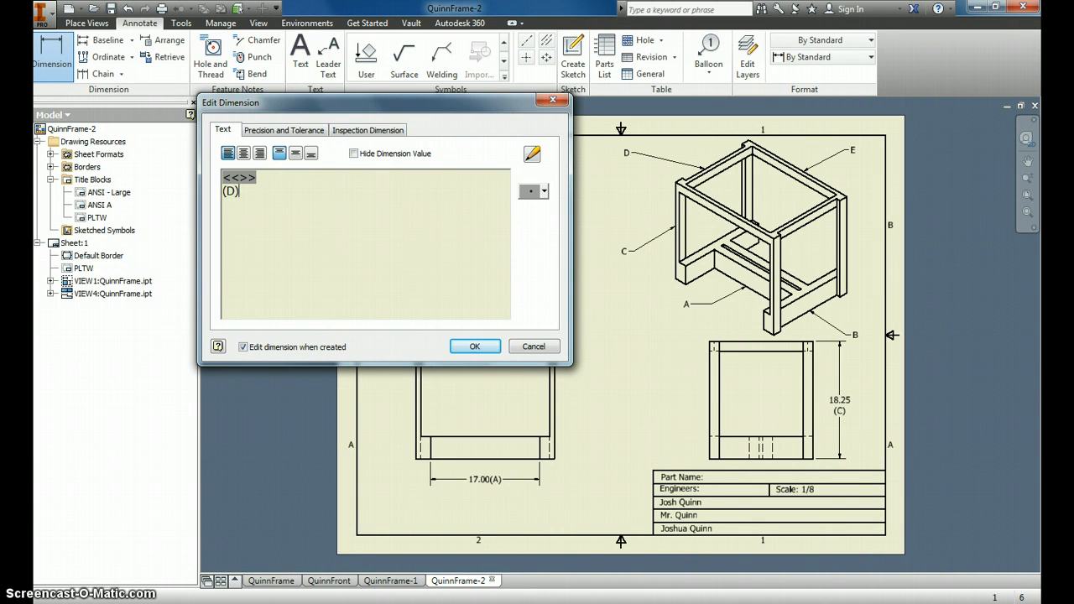
click(244, 152)
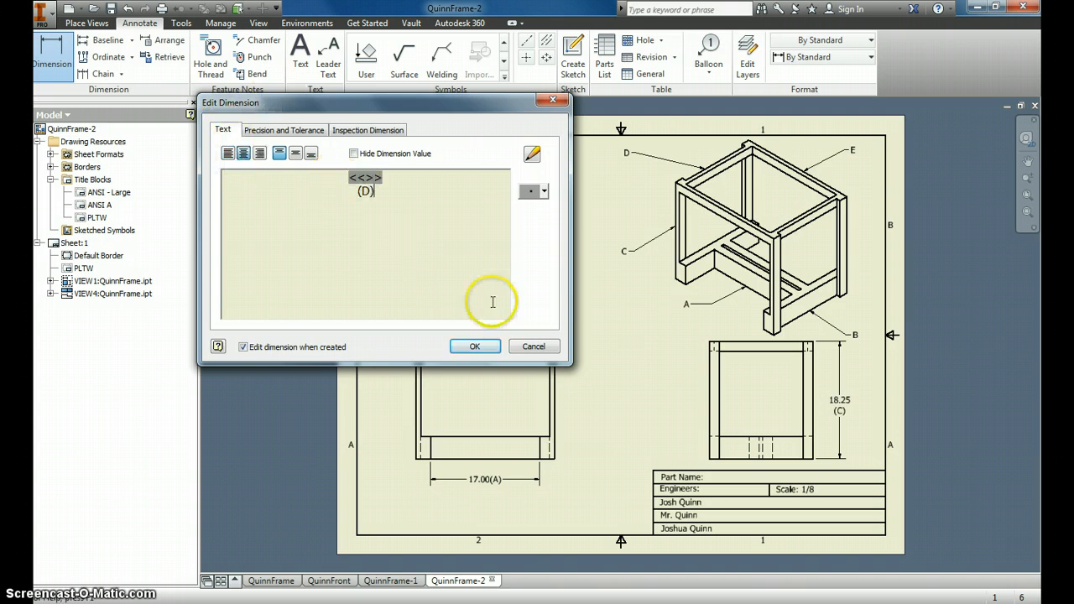
click(475, 346)
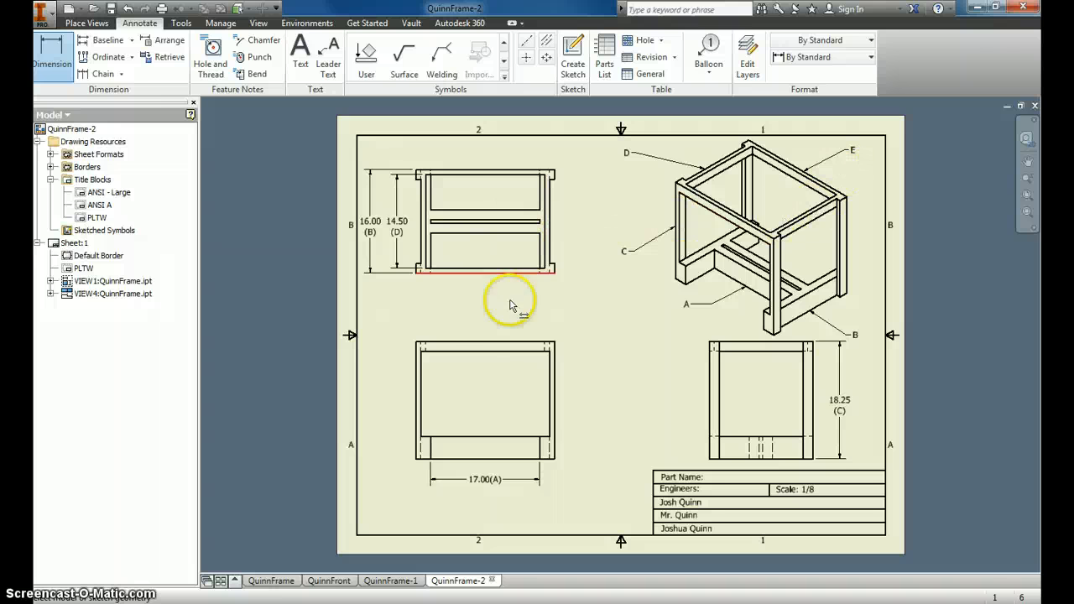
Dimension the width between the front view's inner vertical leg edges, placed above the view with "(E)" centered on a second line
click(422, 365)
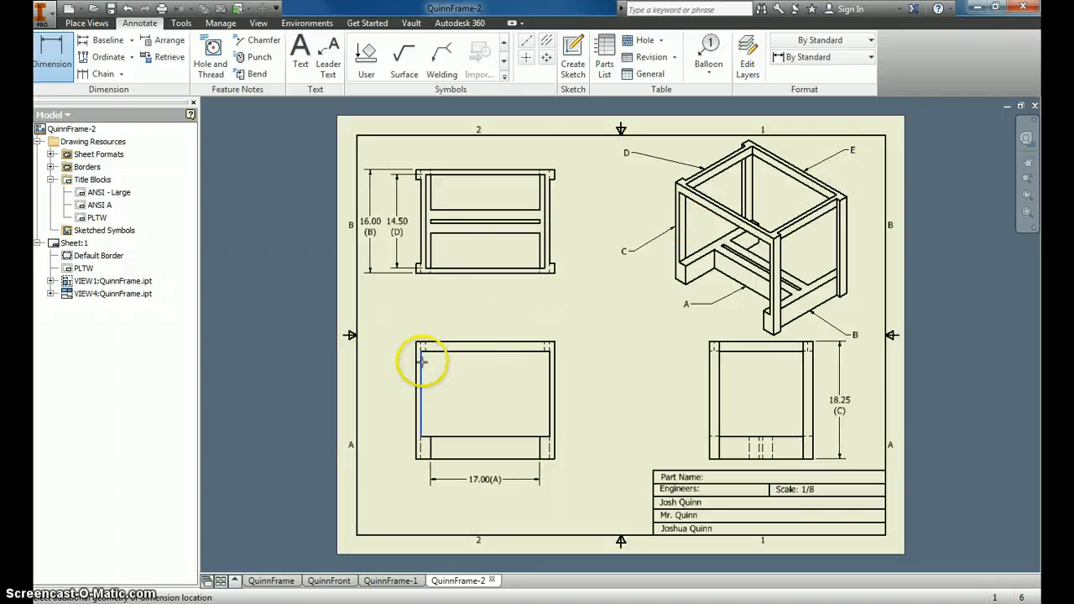
click(547, 366)
click(494, 322)
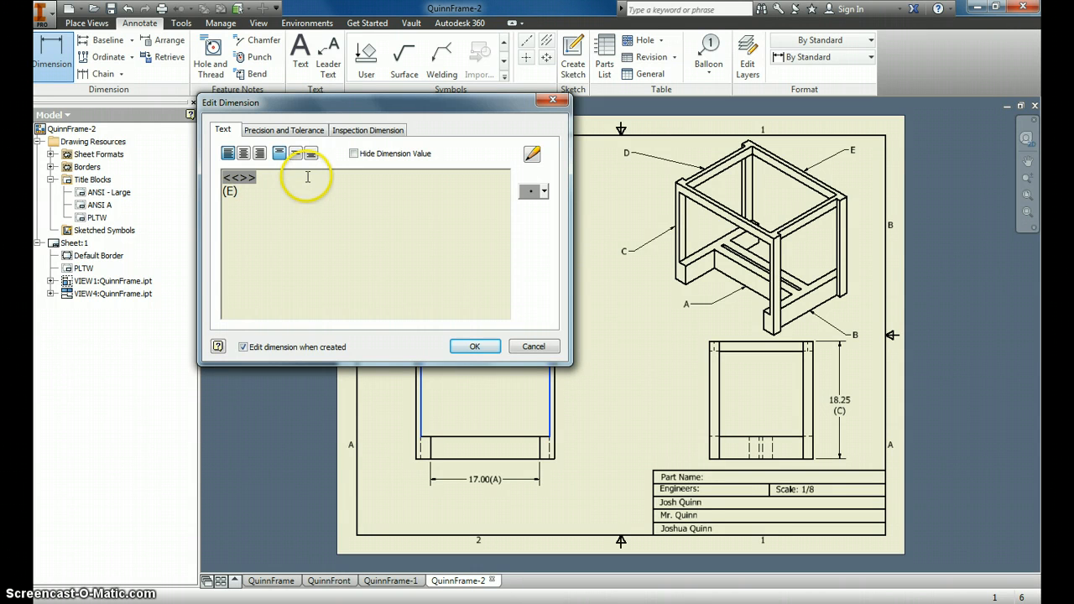
click(244, 153)
click(475, 345)
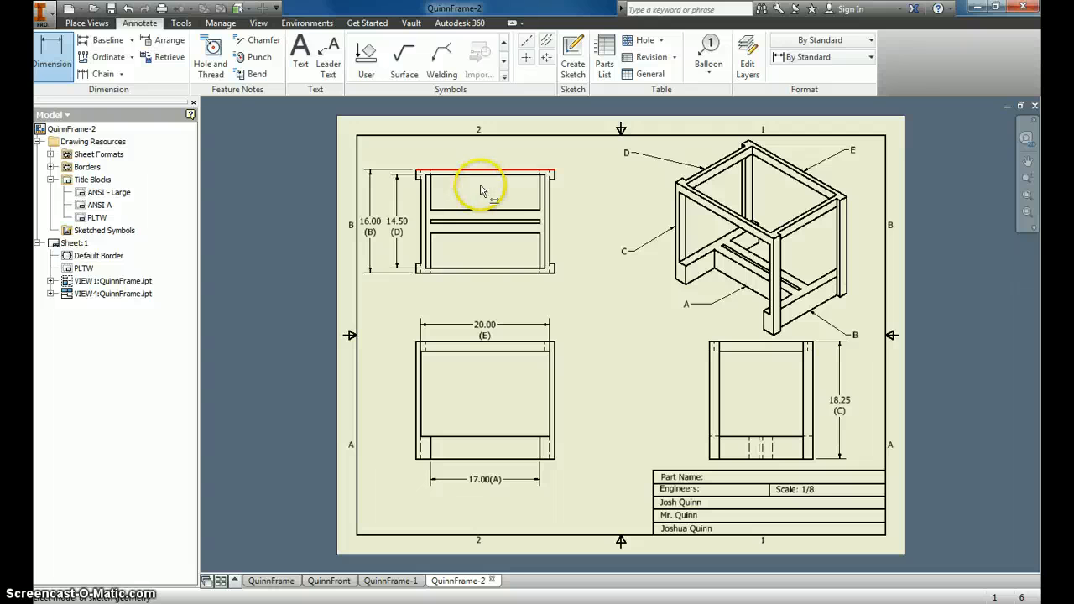
Dimension from the top view's lower outer edge to the middle board's lower edge, placed right of the view with the default text
click(59, 55)
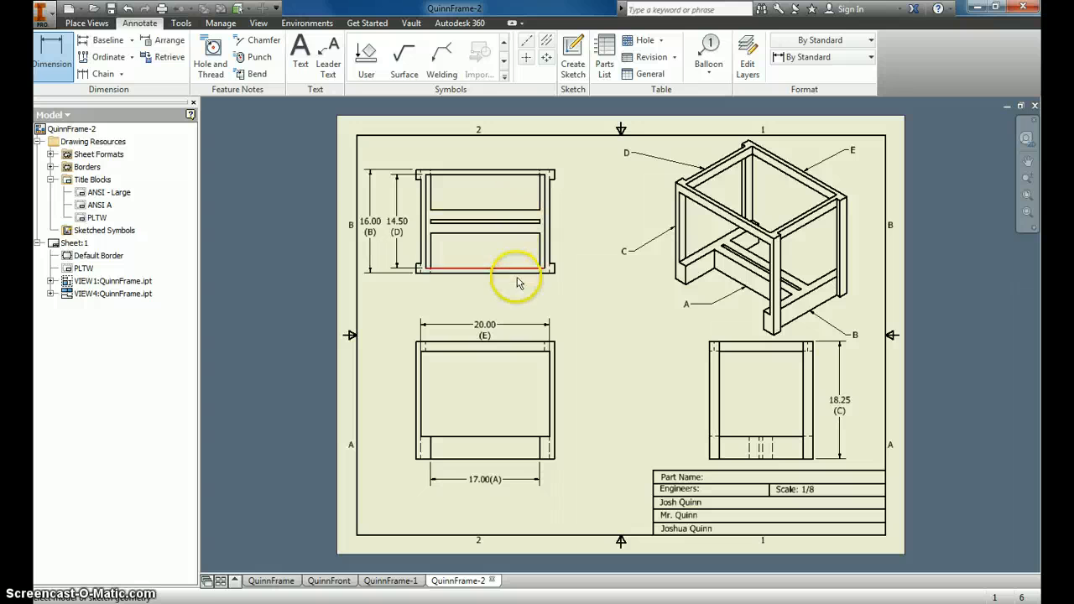
click(515, 278)
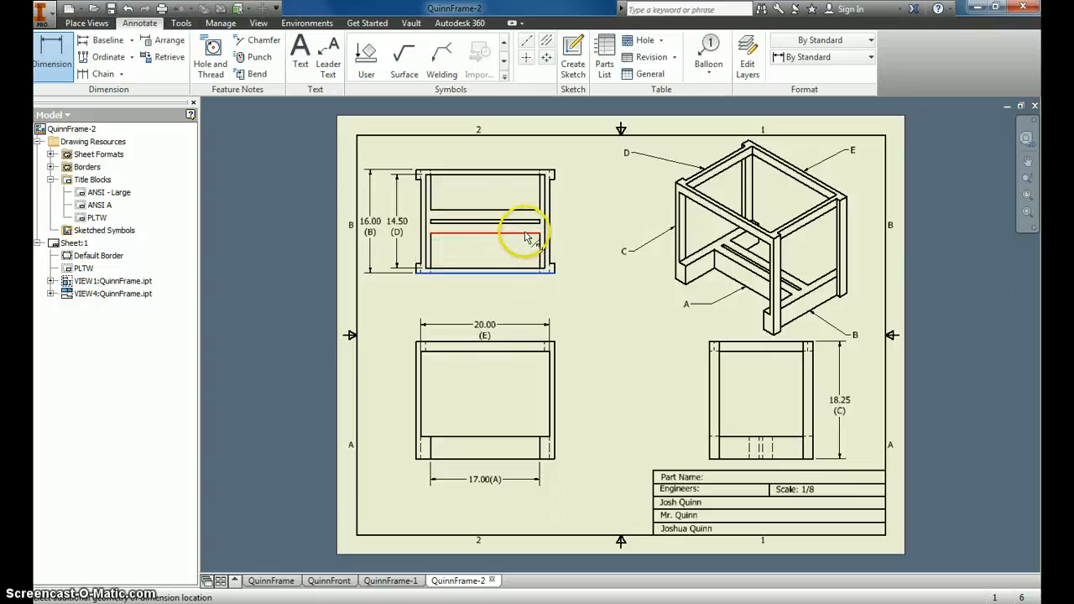
click(537, 234)
click(576, 256)
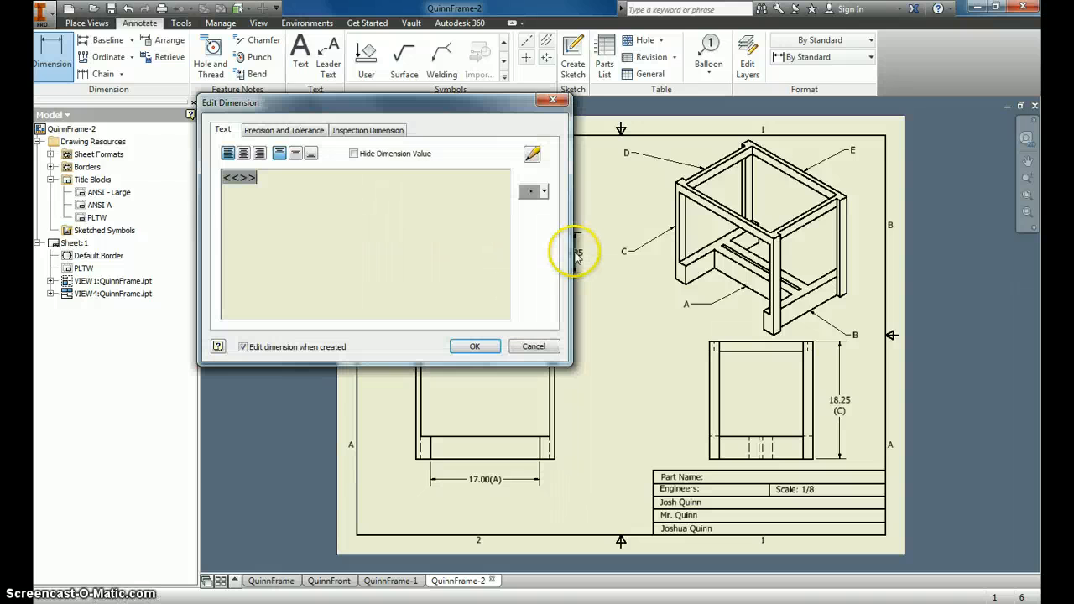
click(478, 346)
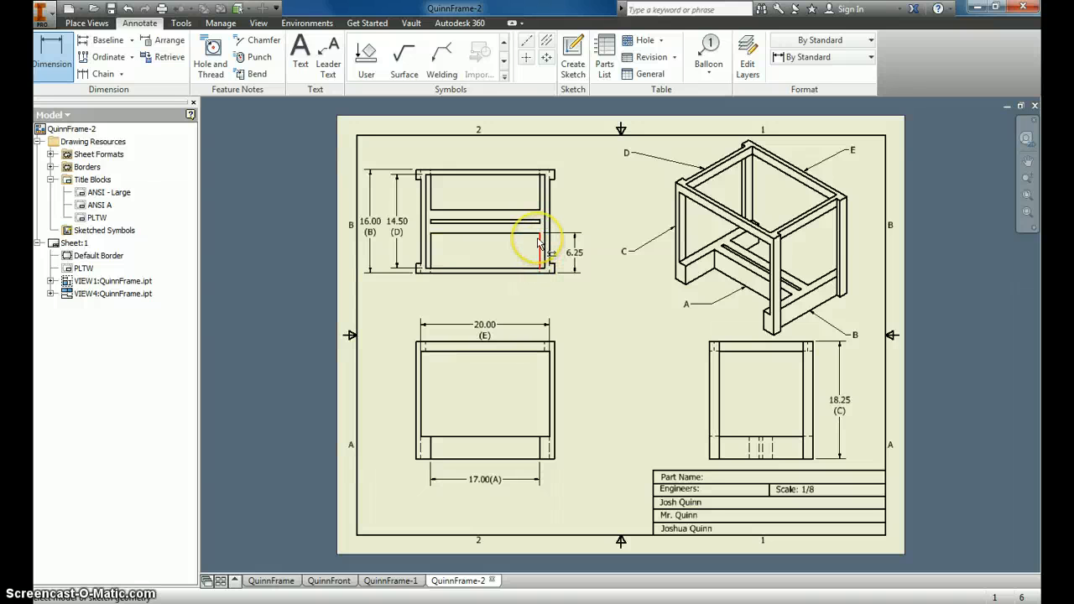
Dimension the middle board's width between its two long edges in the top view, aligned above the neighbouring vertical dimension
click(489, 233)
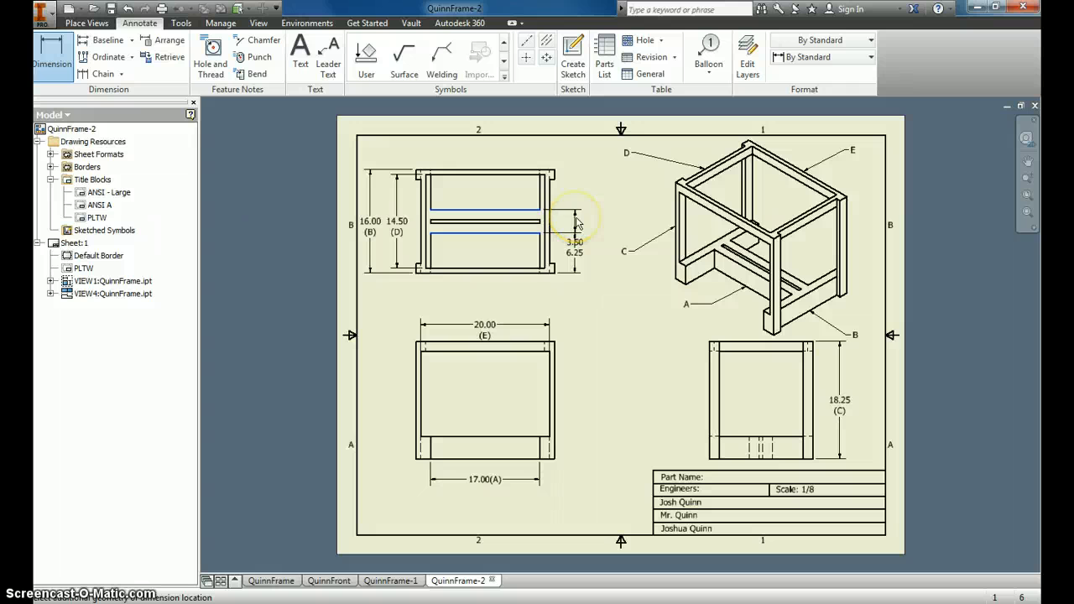
click(576, 222)
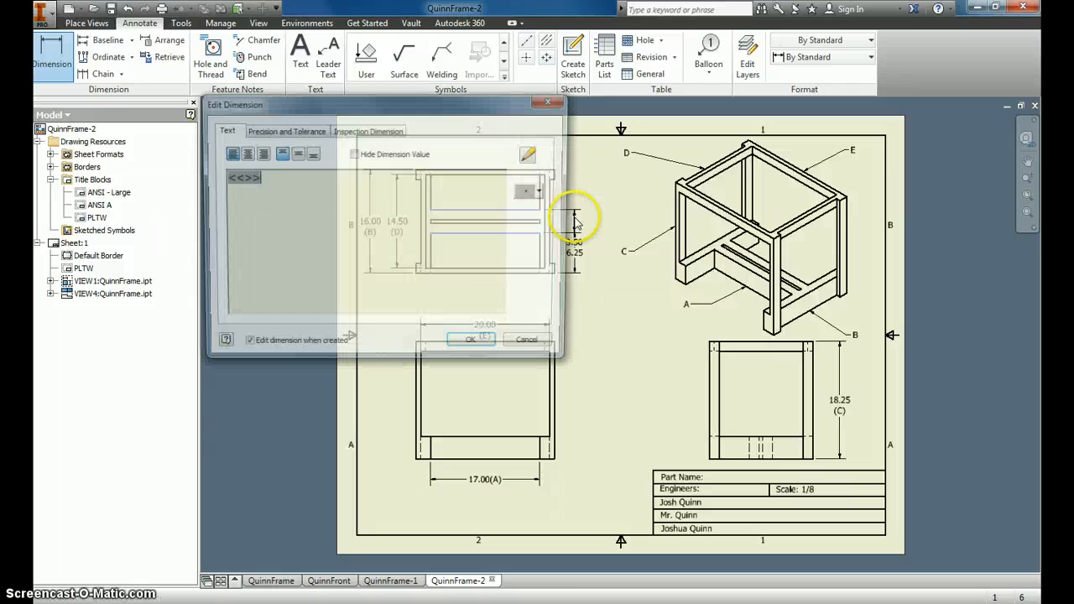
click(479, 344)
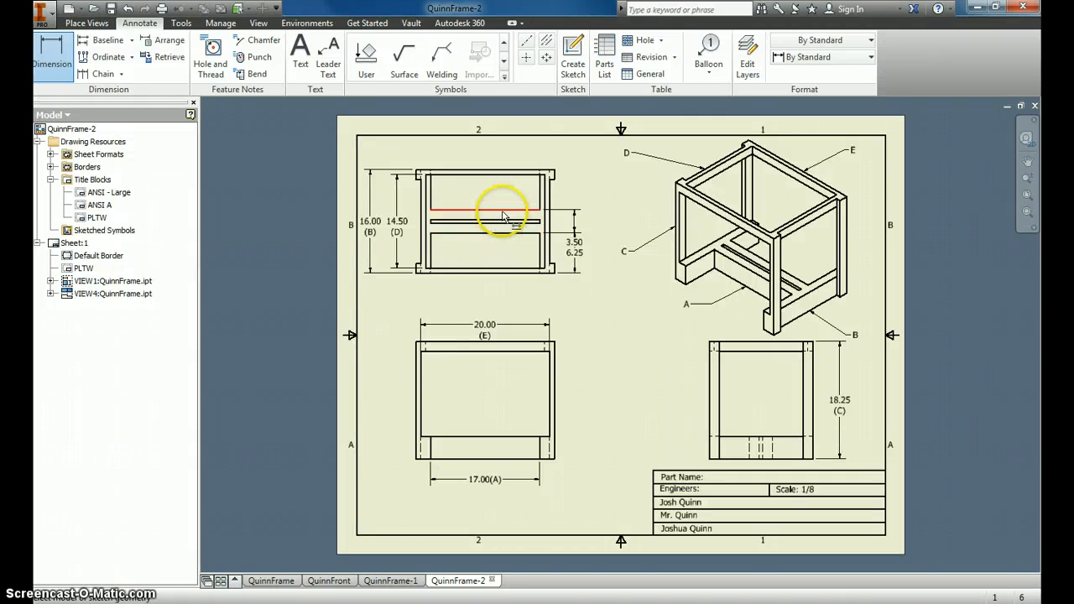
Move the middle board's width dimension text above its upper extension line, clear of the dimension text below
click(582, 247)
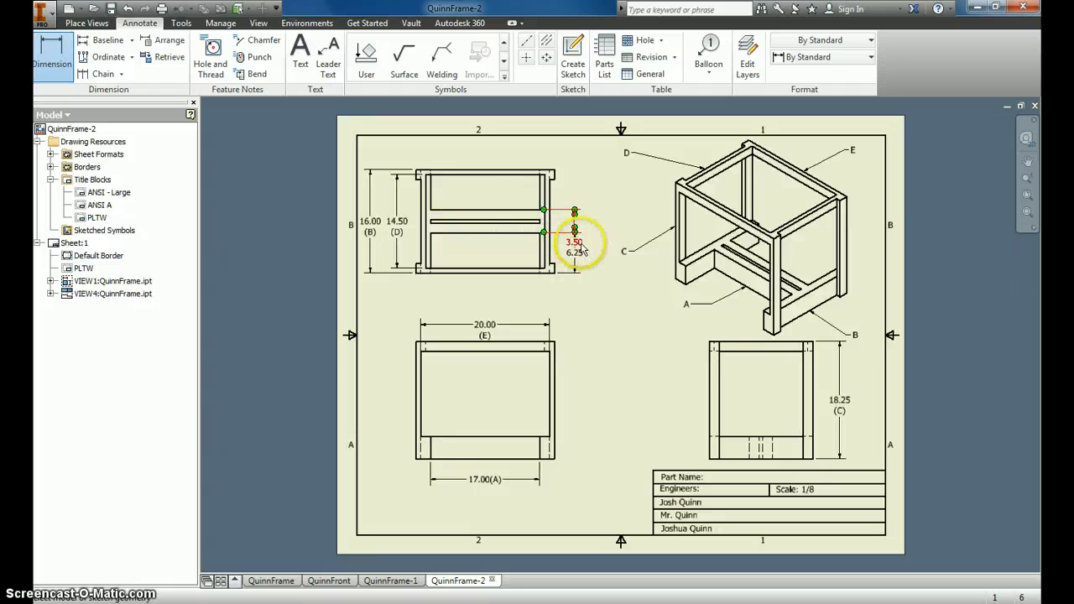
double_click(582, 248)
click(533, 345)
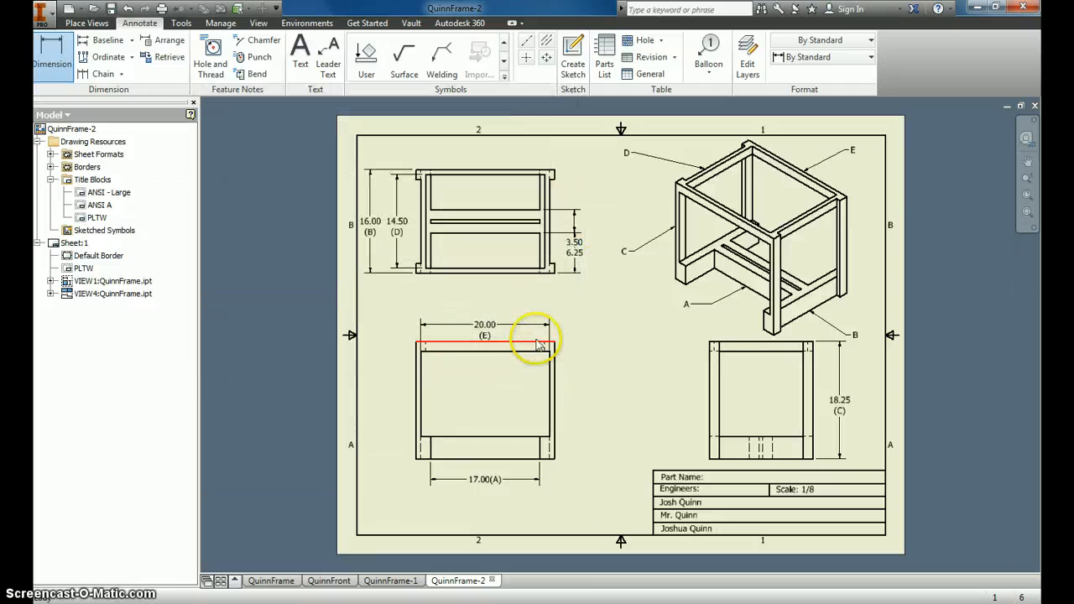
key(Escape)
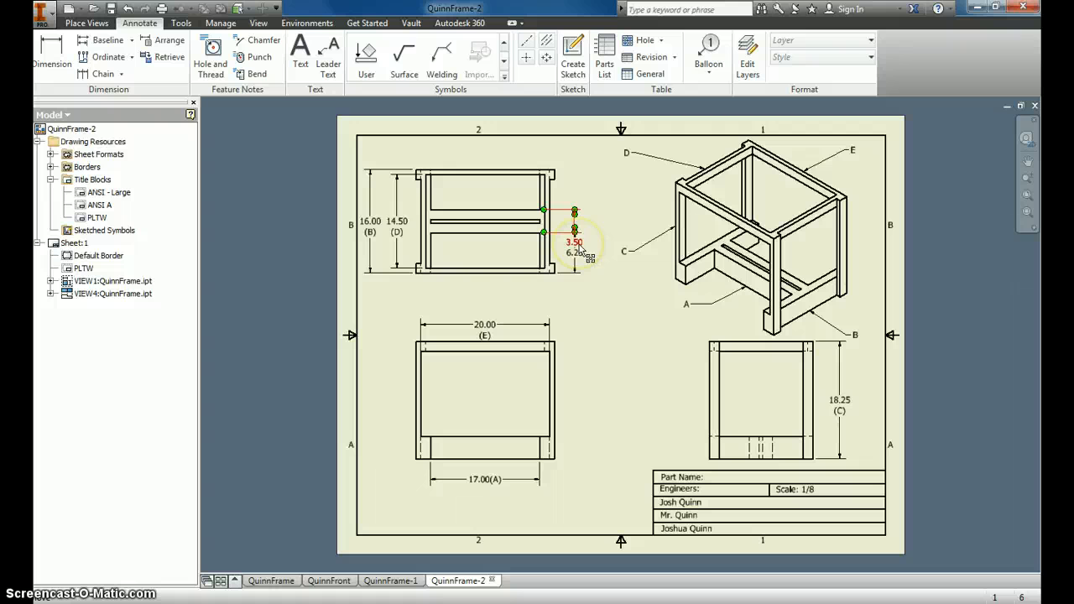
drag(579, 247, 577, 201)
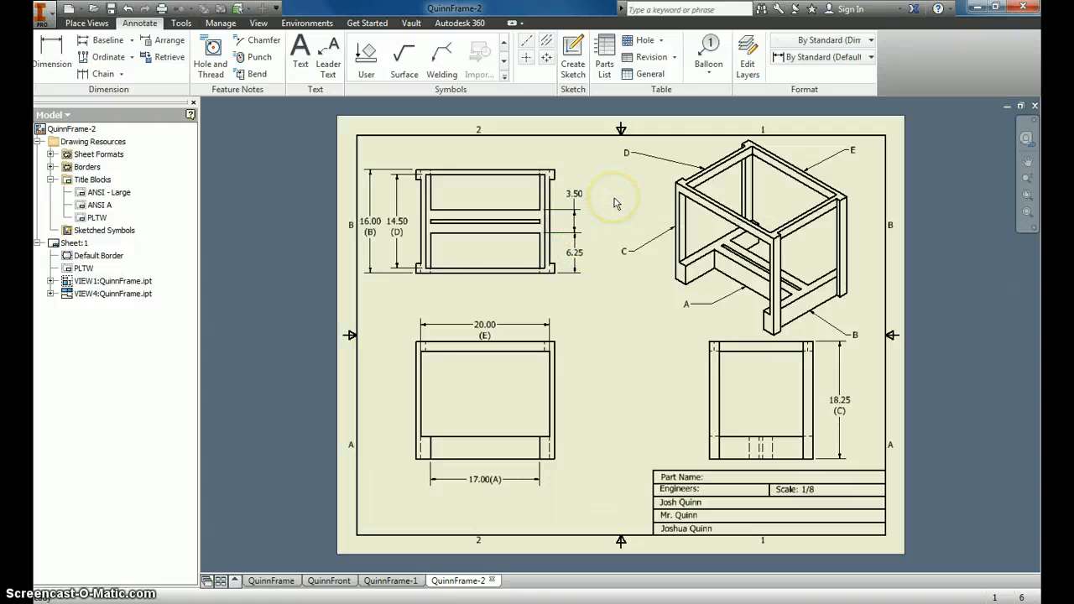